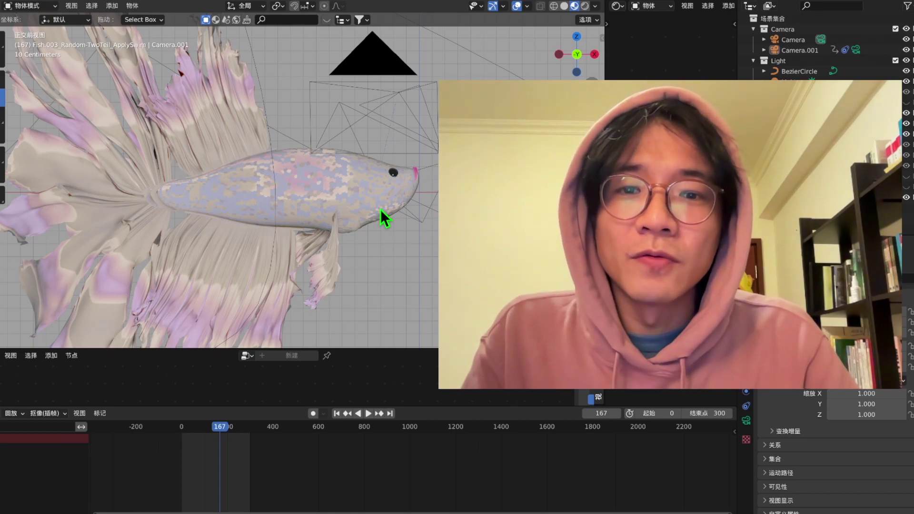
Examine the betta fish's fins and swimming animation at several frames and angles, including through the scene camera.
middle_drag(381, 209, 276, 203)
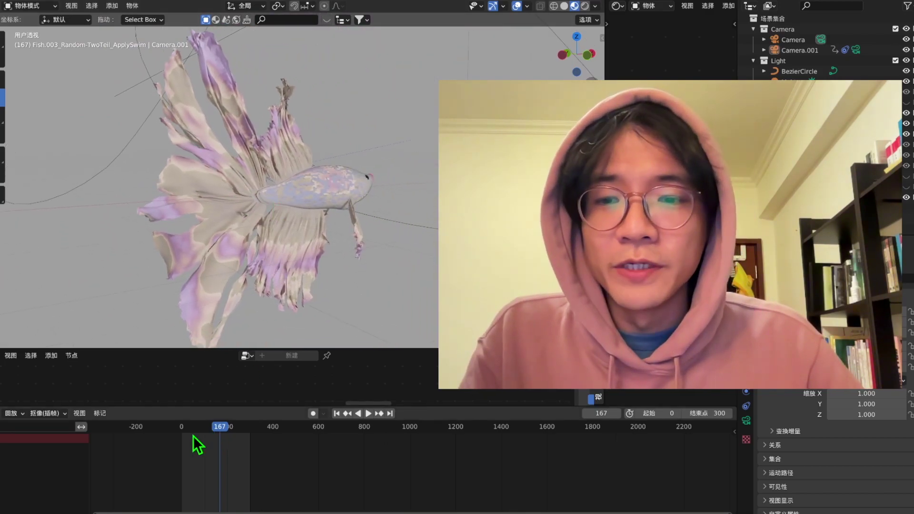
drag(202, 429, 220, 421)
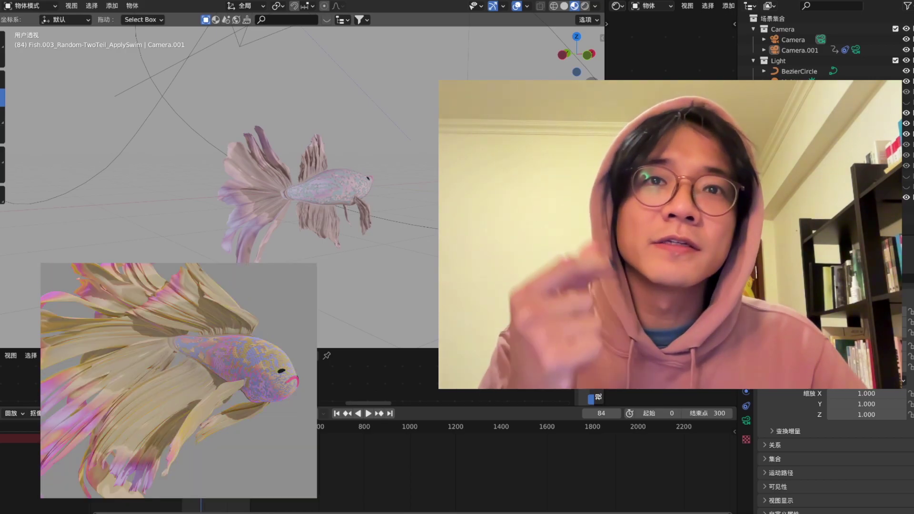
click(223, 429)
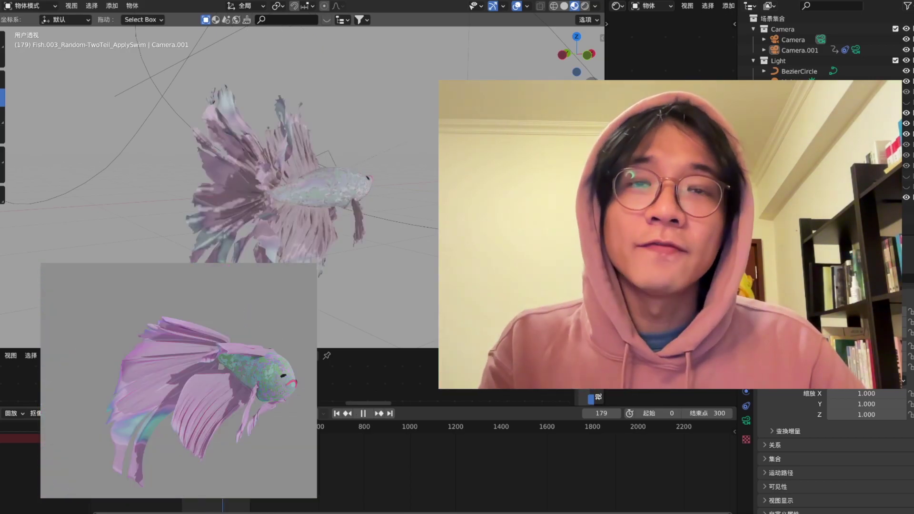
scroll(300, 247, up, 3)
middle_drag(300, 247, 236, 239)
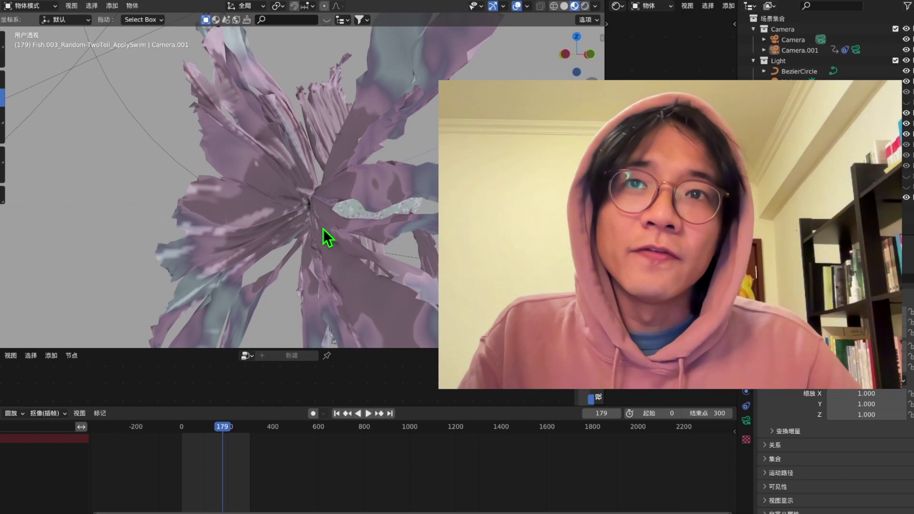
scroll(384, 214, down, 4)
middle_drag(383, 218, 338, 221)
scroll(358, 196, up, 3)
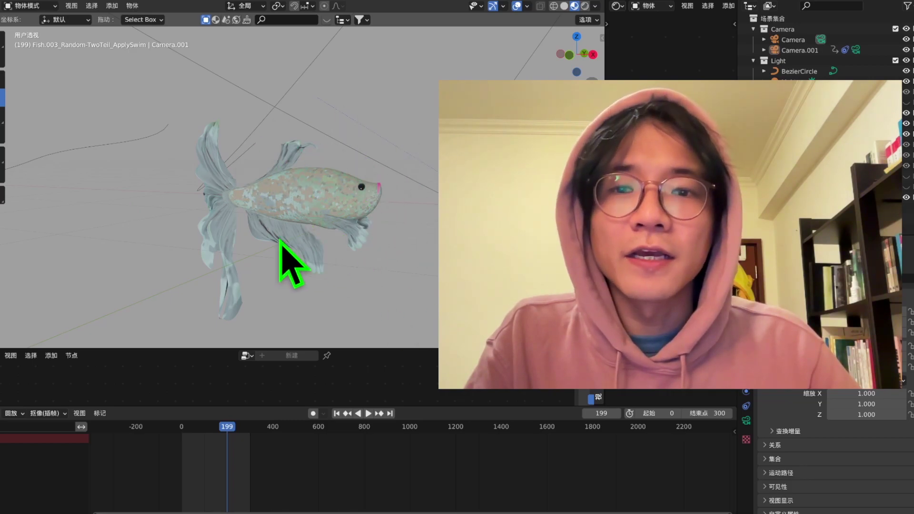
middle_drag(303, 237, 358, 205)
scroll(359, 205, up, 1)
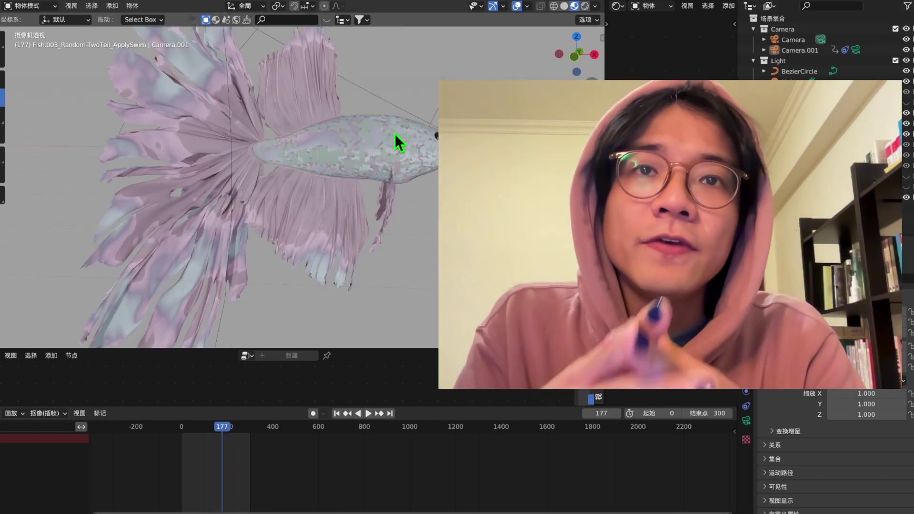
key(KP_0)
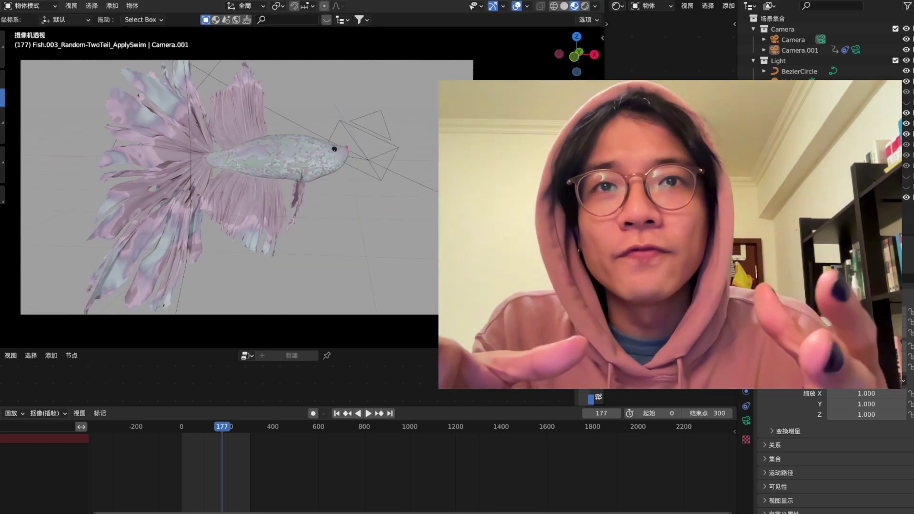
scroll(322, 205, up, 10)
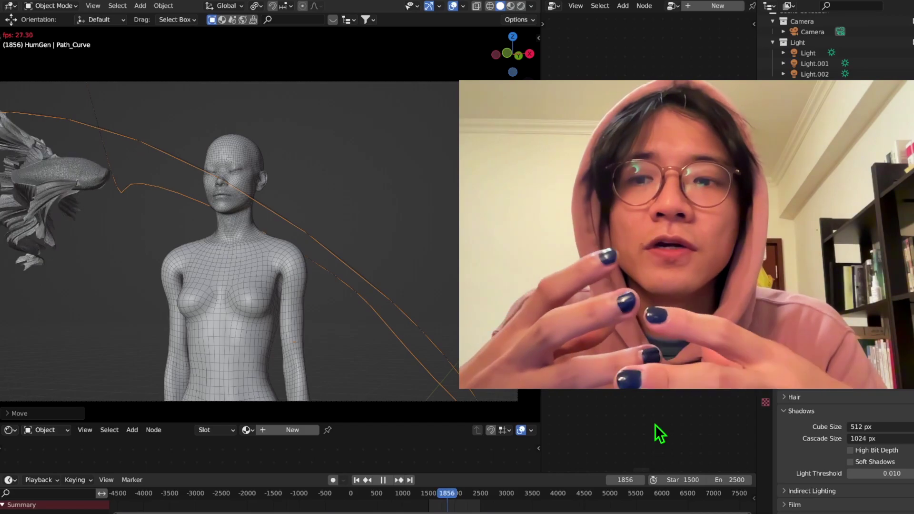
Examine the fish's motion along the path curve around the human figure, from several angles and through the camera.
scroll(242, 93, down, 1)
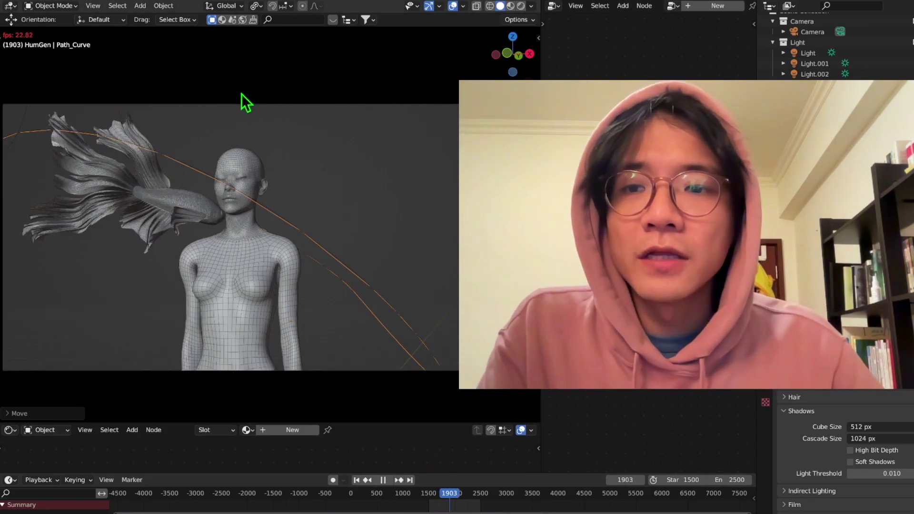
middle_drag(270, 196, 293, 221)
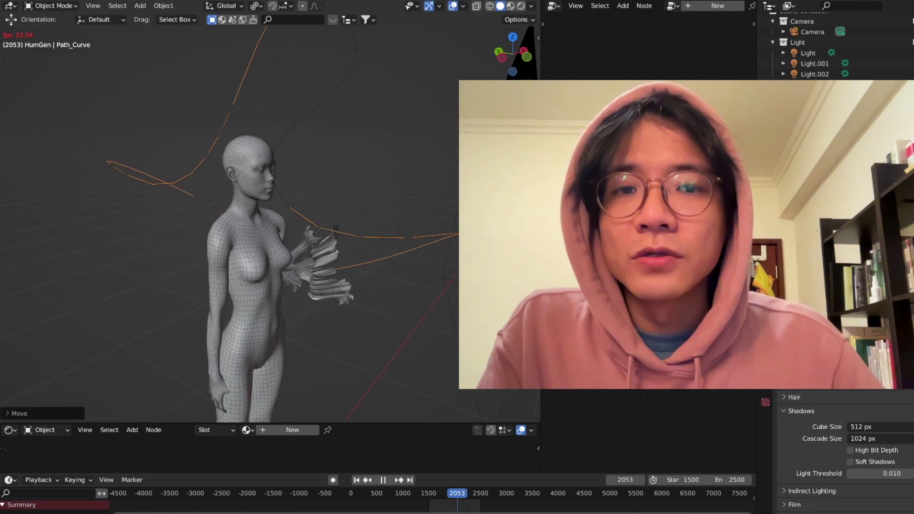
key(KP_0)
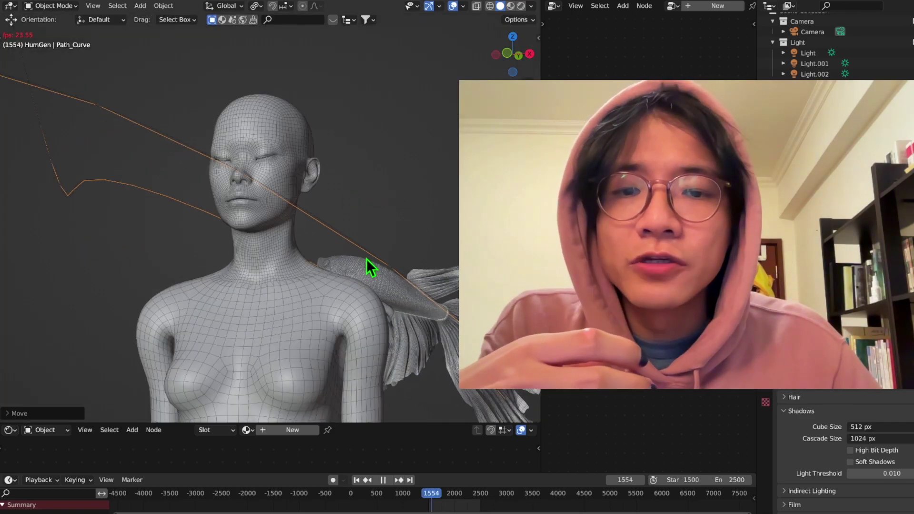
scroll(253, 255, down, 5)
middle_drag(252, 255, 313, 275)
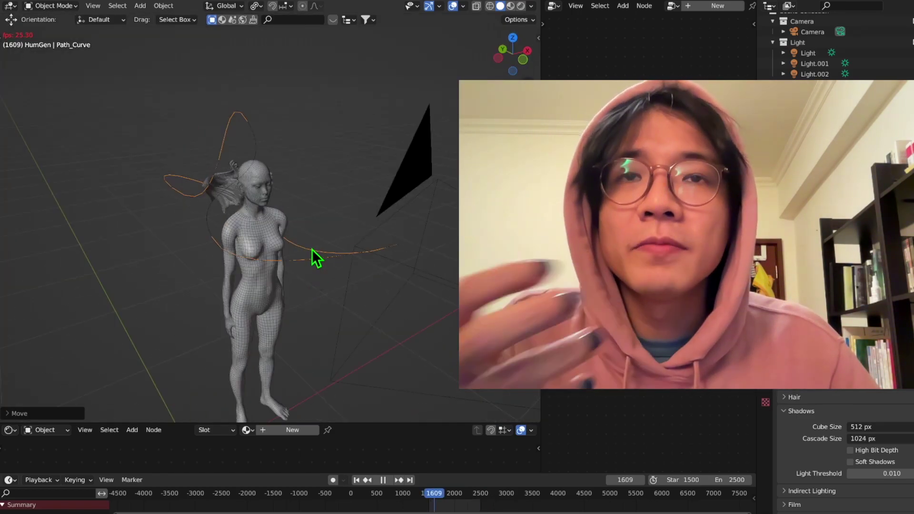
scroll(312, 247, up, 5)
middle_drag(224, 198, 271, 265)
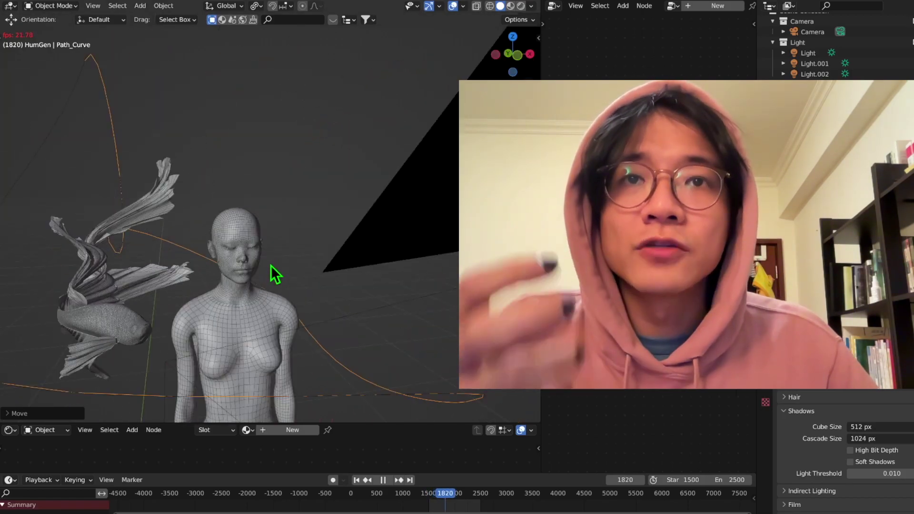
key(KP_0)
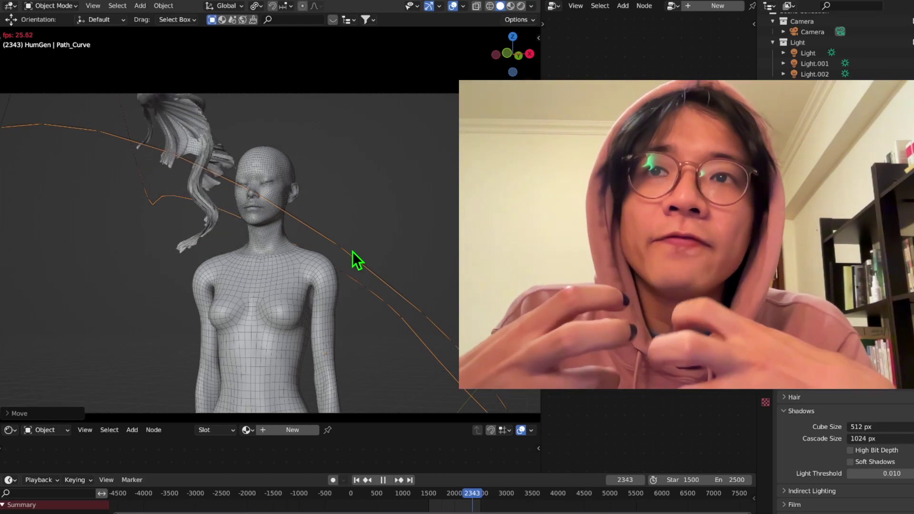
scroll(267, 228, down, 2)
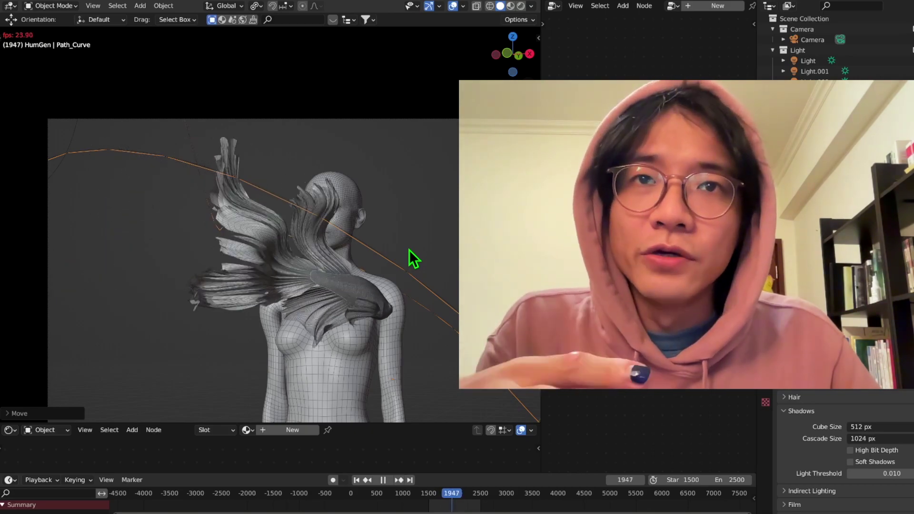
shift+middle_drag(410, 249, 317, 177)
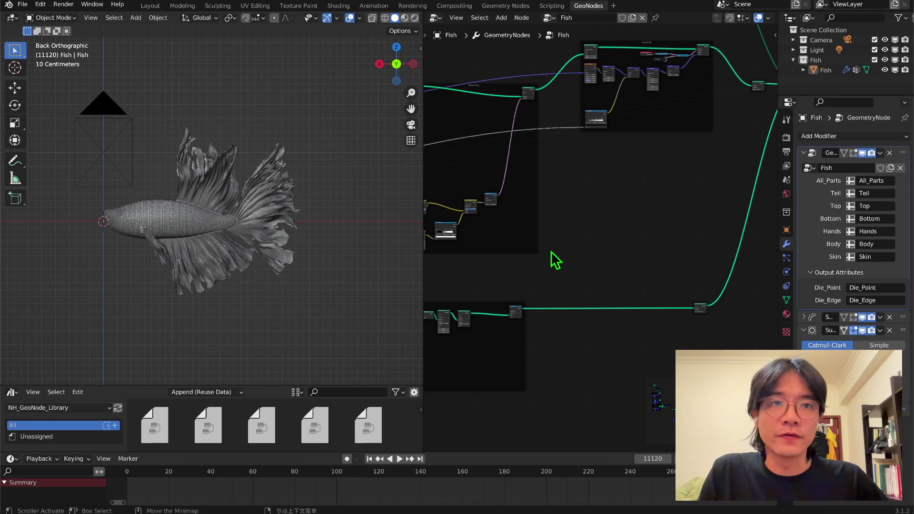
Enable the Geometry Switch node at the end of the lower branch in the Fish geometry node tree.
middle_drag(529, 281, 625, 189)
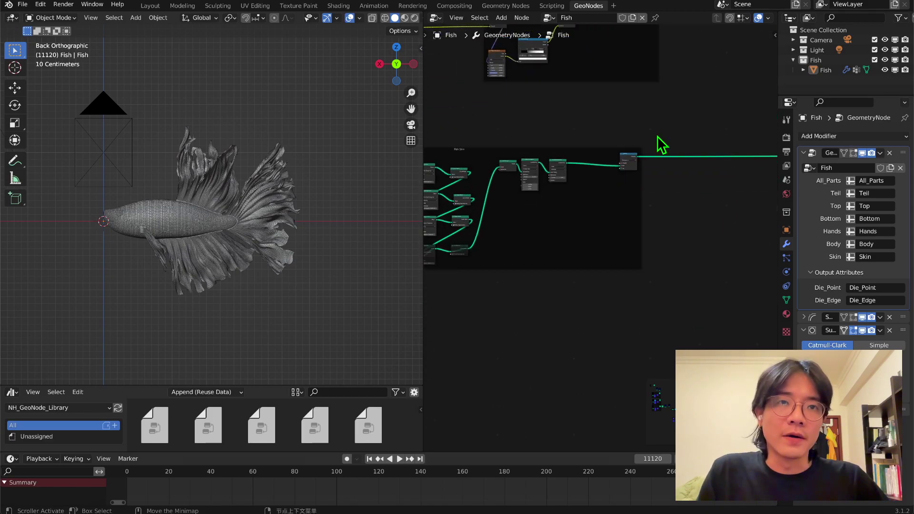
scroll(659, 142, up, 4)
middle_drag(649, 146, 574, 303)
scroll(574, 303, up, 7)
click(526, 319)
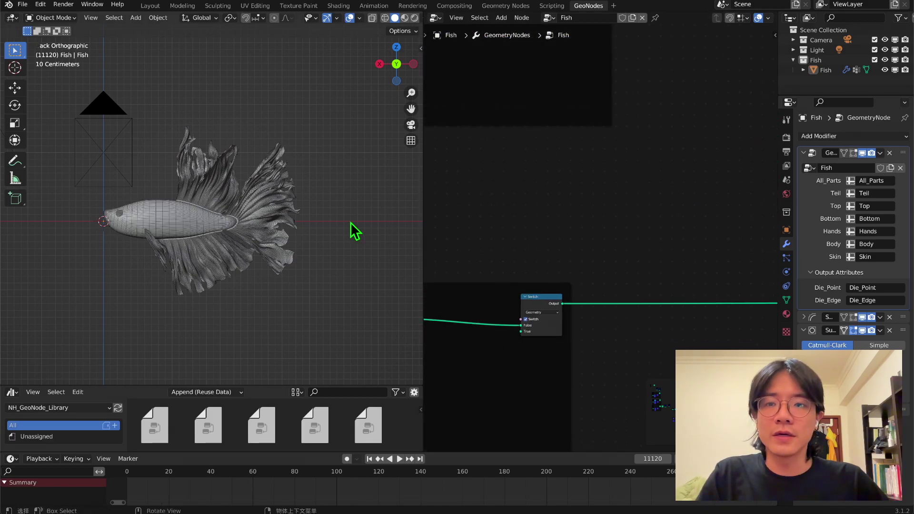
Change the node area to the Shader Editor and frame the whole Fish material node tree.
click(435, 18)
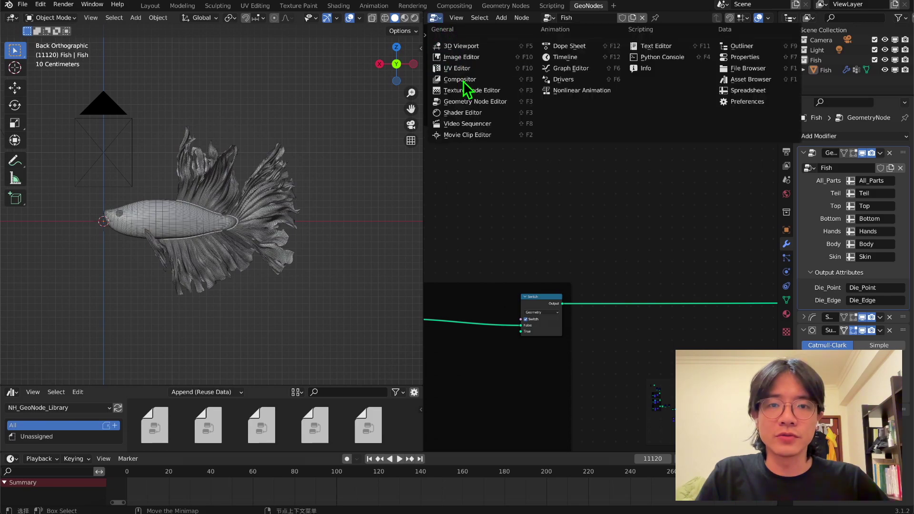
click(454, 114)
key(Home)
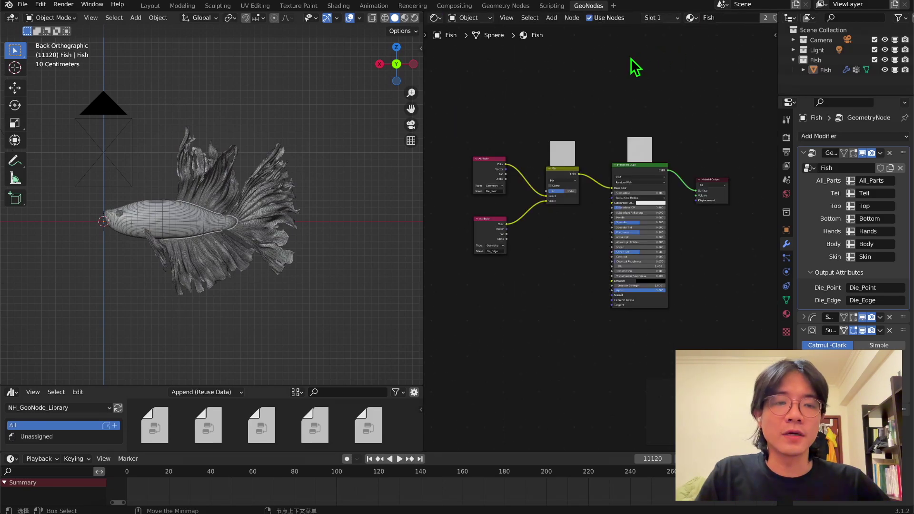
Spread out the Fish material nodes, moving the two Attribute nodes farther from the Mix node.
drag(451, 87, 715, 332)
drag(730, 332, 730, 332)
drag(447, 70, 514, 224)
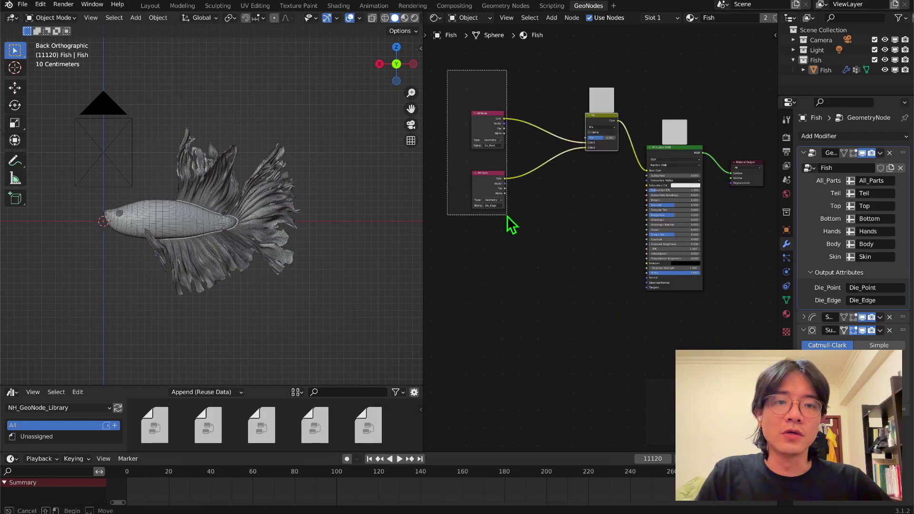
drag(443, 55, 524, 255)
drag(490, 140, 485, 130)
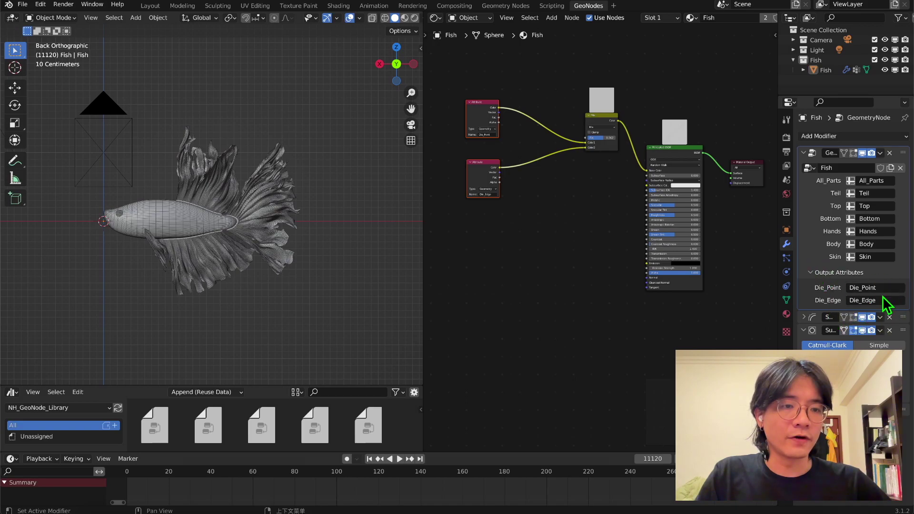
Switch the 3D view to Material Preview and preview the Die_Point attribute's colour directly on the fish.
scroll(386, 15, down, 1)
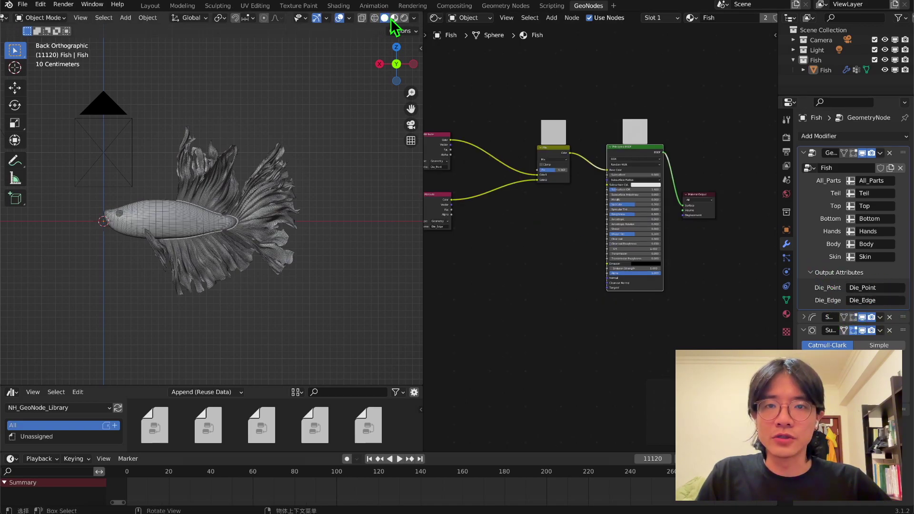
click(393, 18)
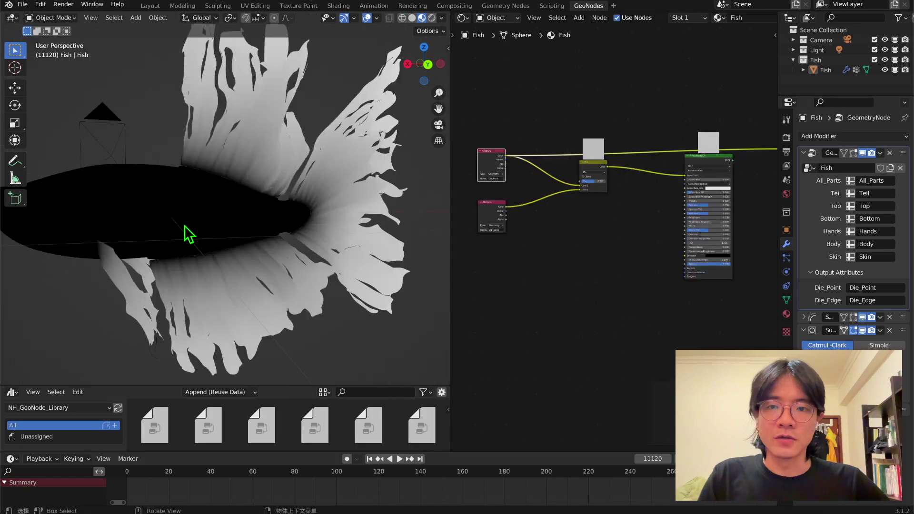
drag(684, 292, 685, 293)
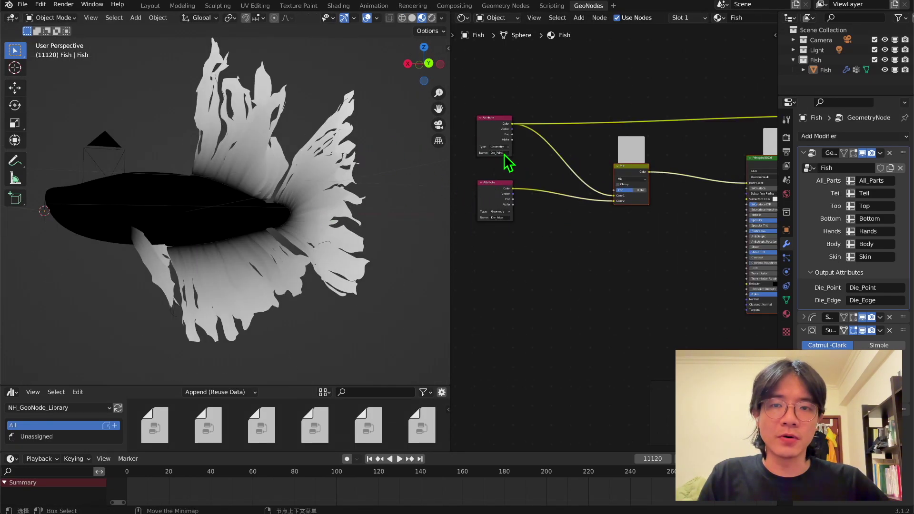
middle_drag(189, 194, 177, 205)
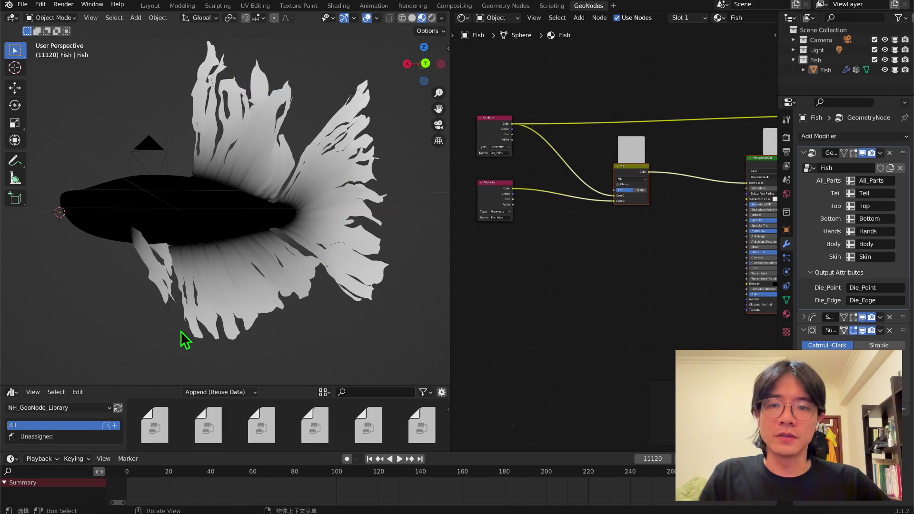
middle_drag(251, 86, 247, 106)
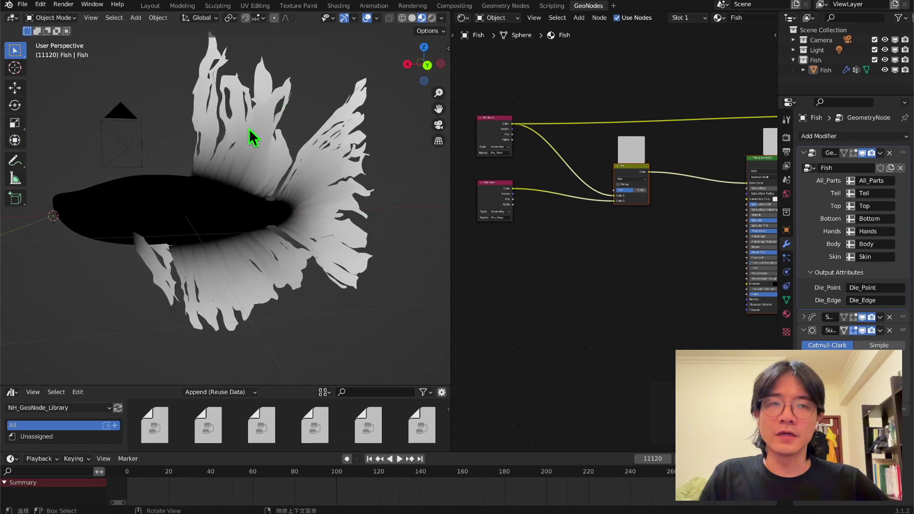
Add a ColorRamp node on the link running from the Die_Point attribute to the preview output.
middle_drag(541, 163, 500, 233)
click(558, 68)
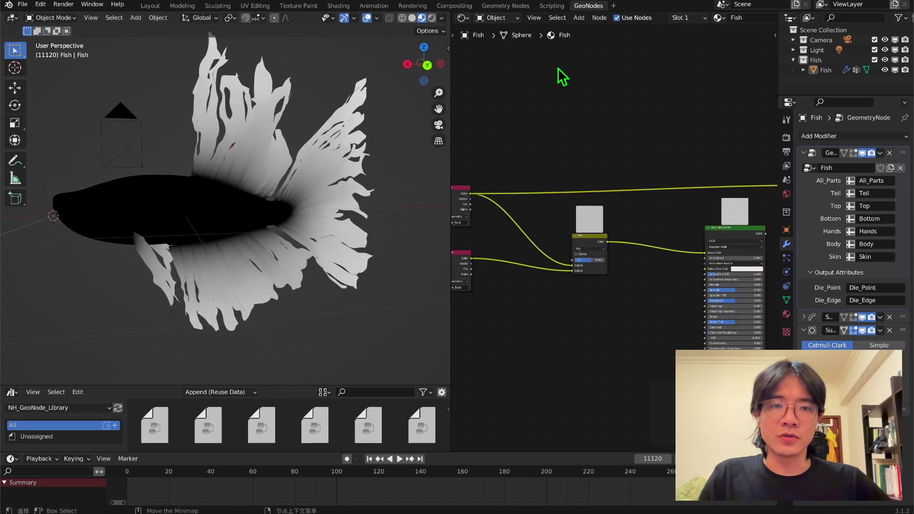
text(co)
click(585, 103)
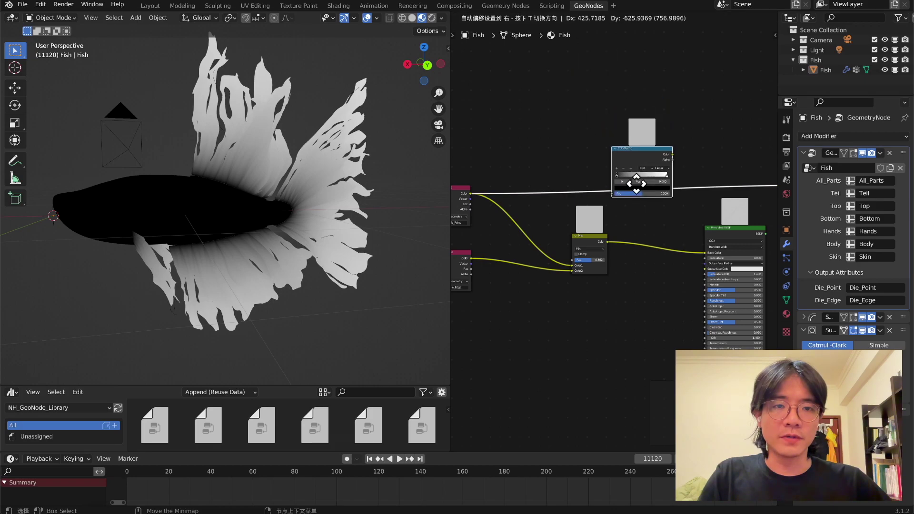
click(637, 181)
Reposition the ColorRamp node and move its black stop to position 0.226.
drag(658, 144, 620, 145)
middle_drag(583, 154, 526, 152)
scroll(548, 143, down, 1)
mouse_move(243, 159)
middle_down()
mouse_move(224, 161)
mouse_move(234, 159)
middle_up()
scroll(625, 103, up, 3)
middle_drag(625, 103, 666, 162)
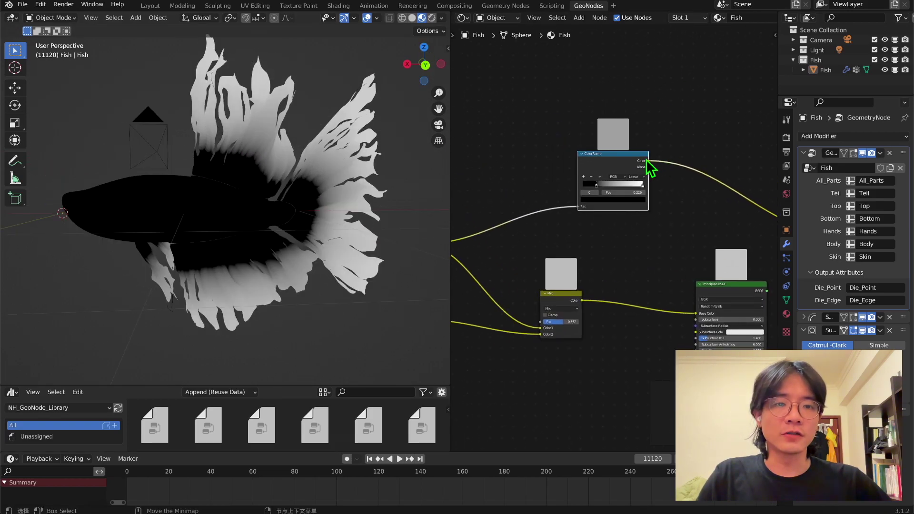
Duplicate the ColorRamp, insert the copy after the first one, and reset the copy's black stop to position 0.000.
drag(632, 159, 596, 123)
key(shift+d)
click(676, 70)
middle_drag(697, 71, 657, 87)
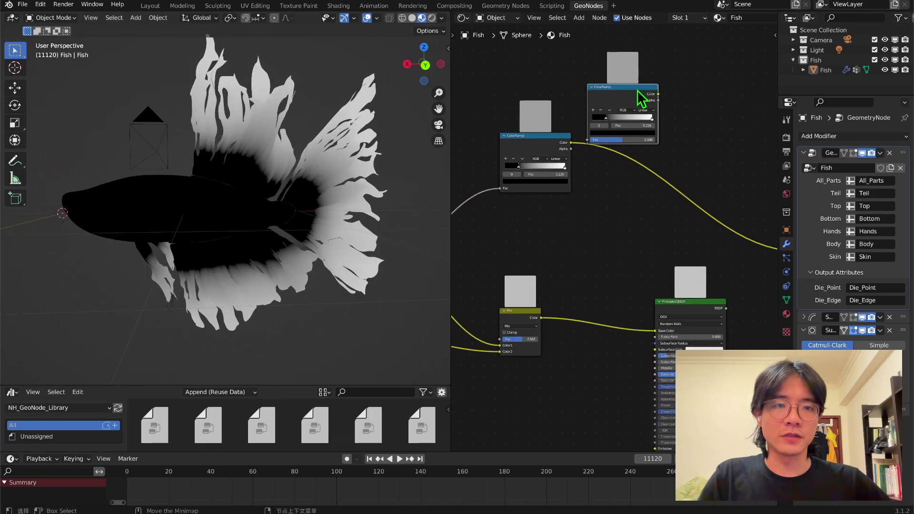
drag(637, 92, 658, 144)
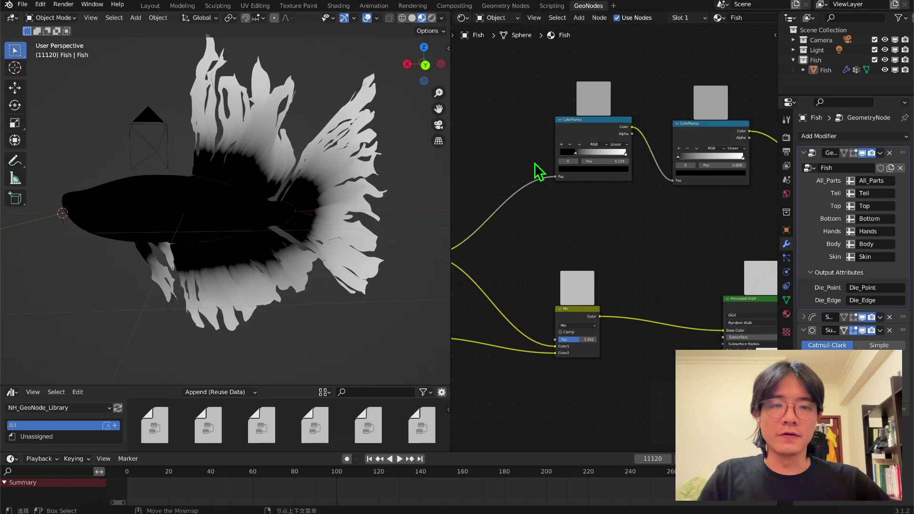
Reposition the second ColorRamp node and set its white stop at position 1.000 to fully saturated red.
scroll(571, 171, down, 3)
middle_drag(677, 153, 609, 157)
drag(607, 160, 619, 147)
scroll(628, 167, up, 2)
scroll(628, 171, up, 1)
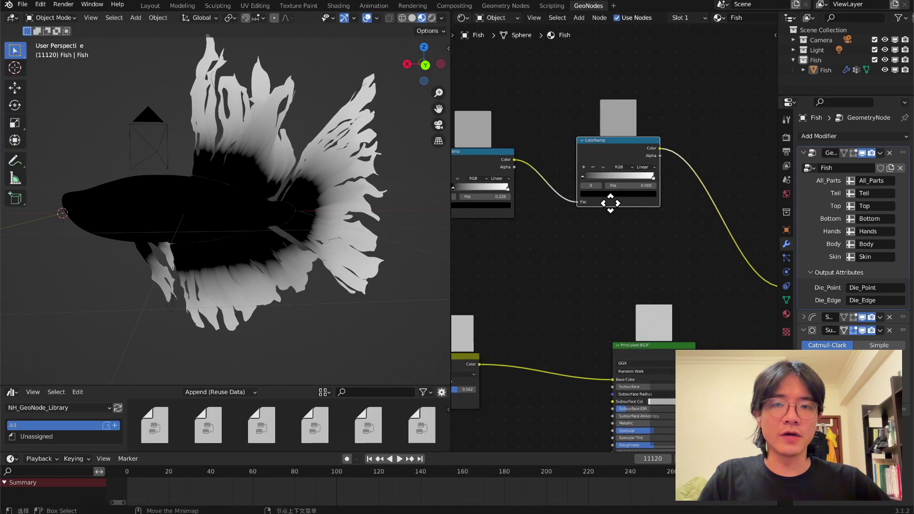
scroll(610, 152, up, 2)
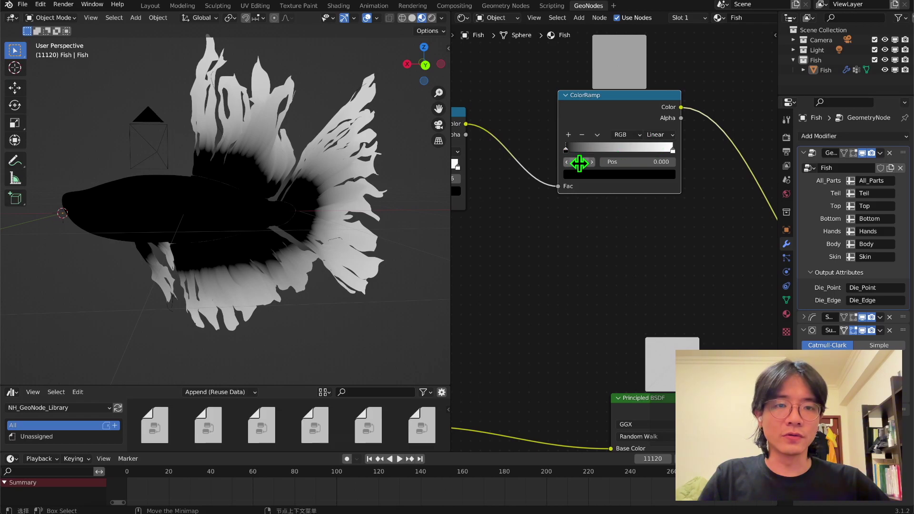
click(672, 152)
click(667, 175)
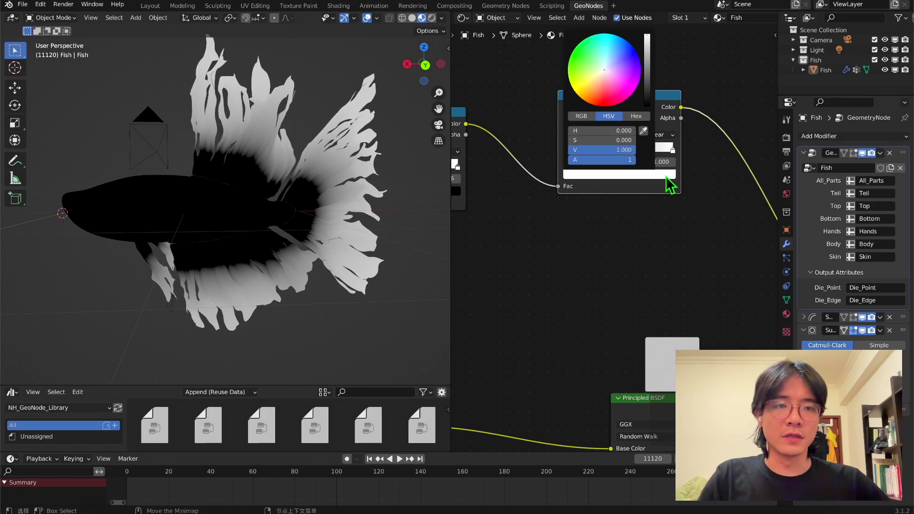
click(638, 85)
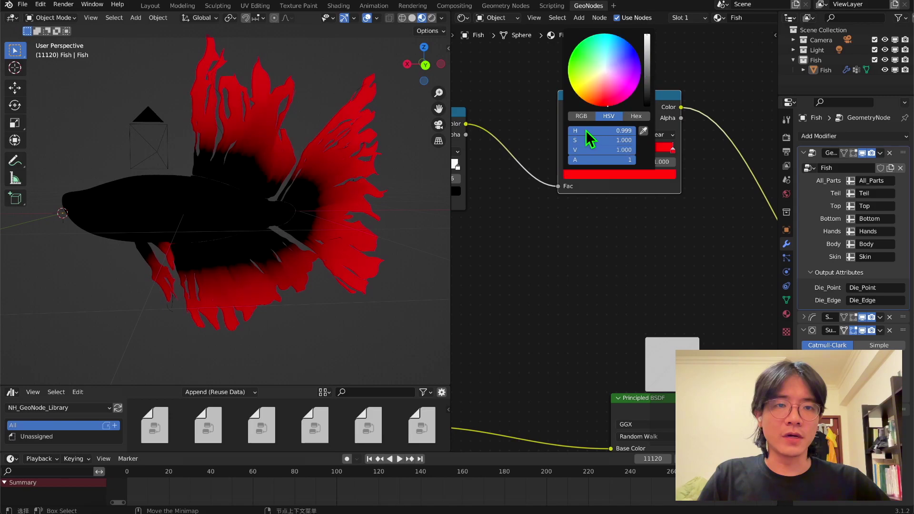
Set the second ColorRamp's black stop at position 0.000 to a saturated blue.
click(567, 151)
click(586, 174)
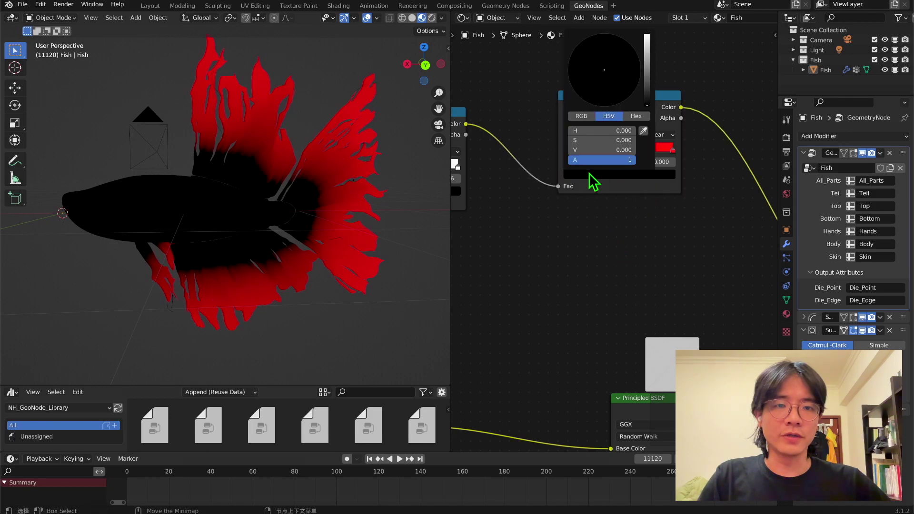
click(635, 61)
Connect the Principled BSDF to the Material Output's Surface and move the detached Viewer node aside.
scroll(616, 262, down, 4)
middle_drag(249, 219, 581, 225)
middle_drag(704, 237, 659, 211)
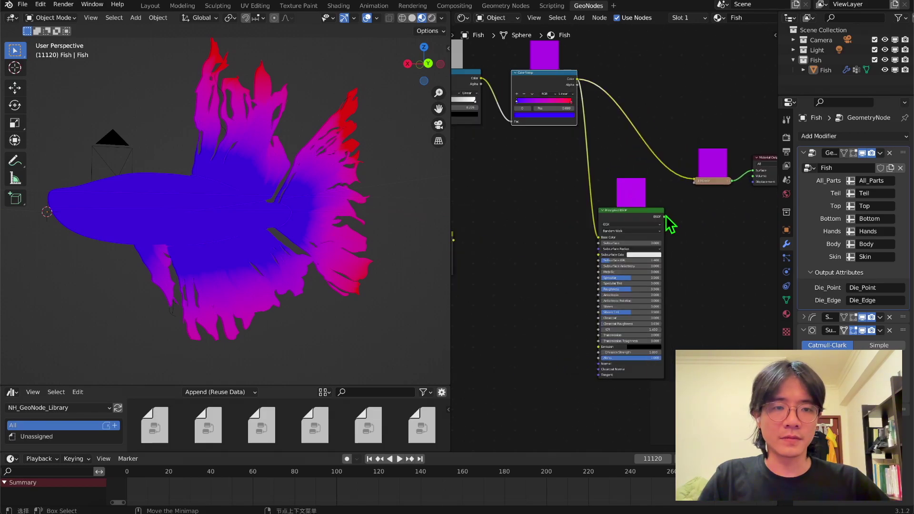
drag(664, 216, 753, 173)
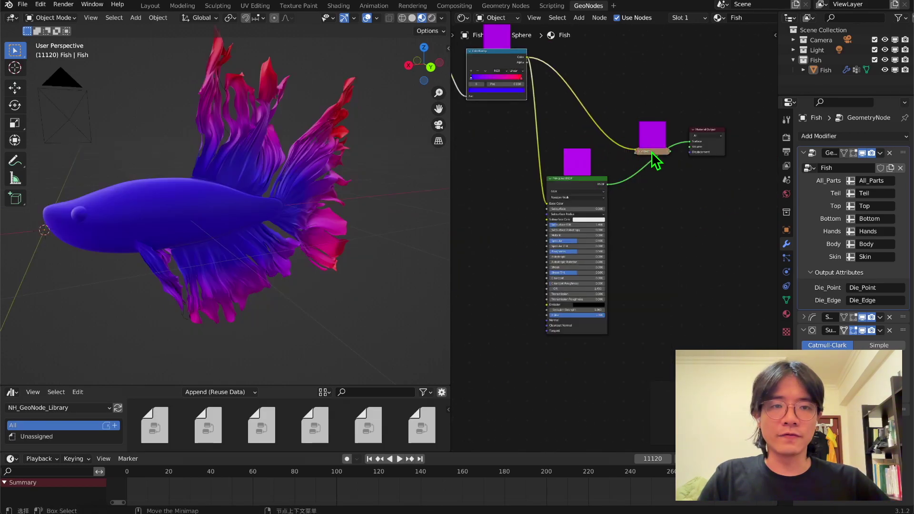
drag(652, 154, 615, 60)
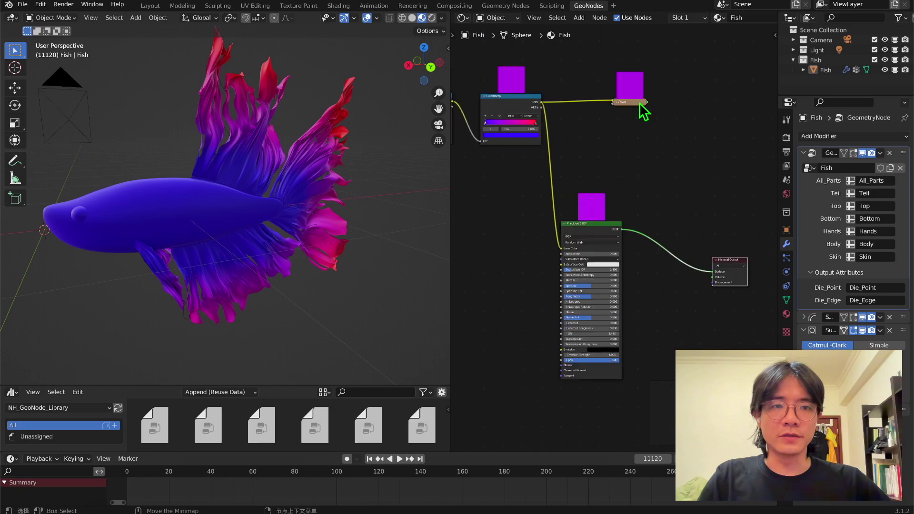
drag(641, 106, 674, 134)
middle_drag(575, 178, 571, 163)
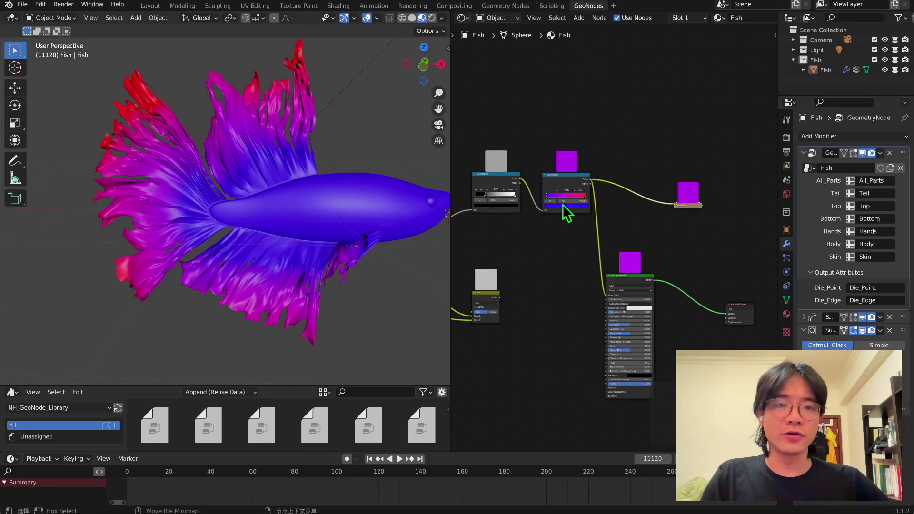
Add a middle stop to the second ColorRamp, colour it light blue and move it to position 0.079.
key(KP_Decimal)
click(576, 243)
drag(652, 266, 627, 264)
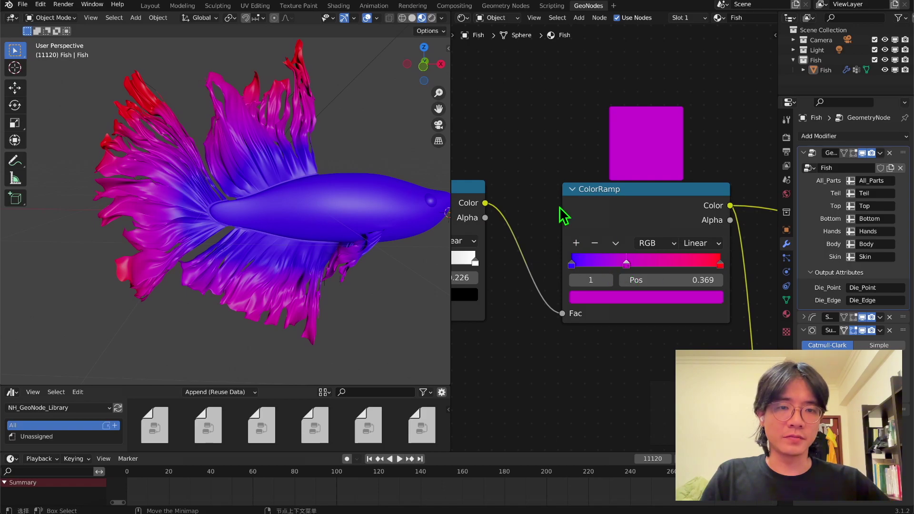
middle_drag(634, 282, 587, 241)
drag(587, 241, 594, 240)
click(596, 257)
drag(574, 103, 594, 73)
drag(582, 225, 539, 222)
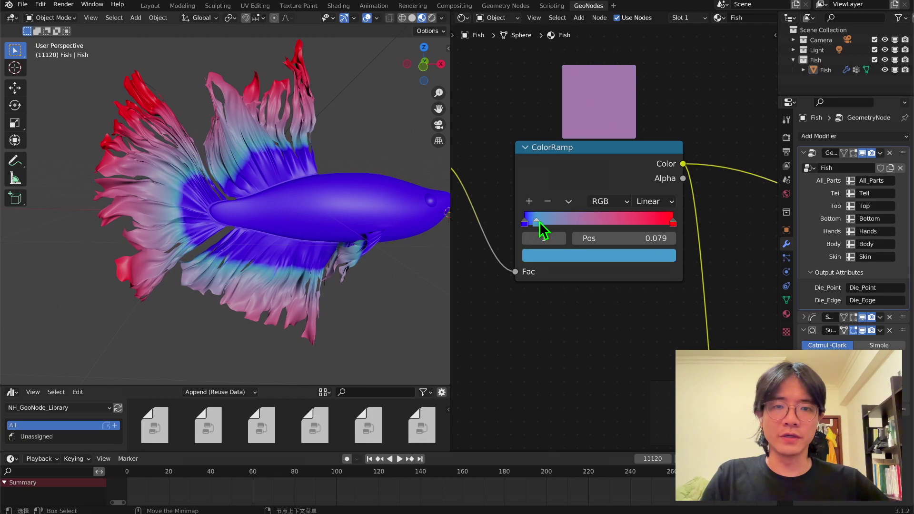
Move the first ColorRamp's white stop to 0.455 and the second's red stop to 0.566, adding another stop to the second.
scroll(539, 222, down, 5)
middle_drag(539, 222, 632, 223)
middle_drag(721, 178, 659, 178)
drag(545, 214, 515, 218)
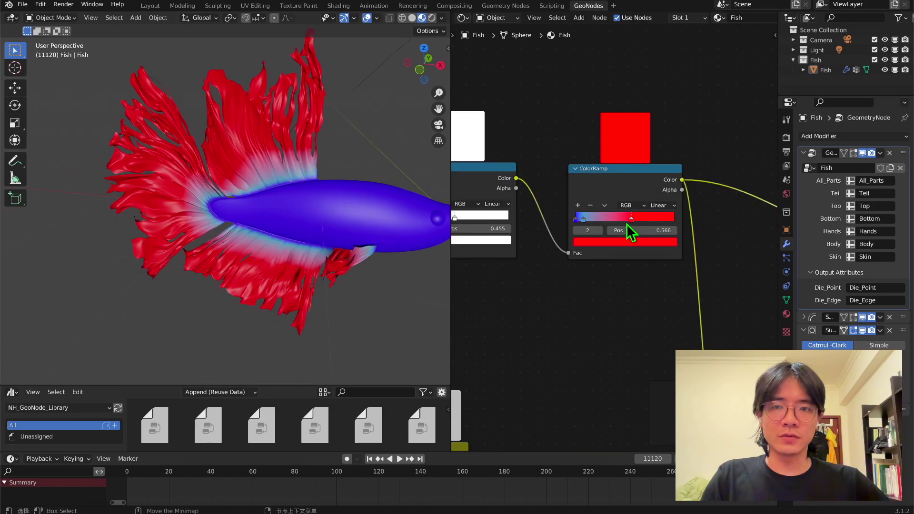
click(578, 206)
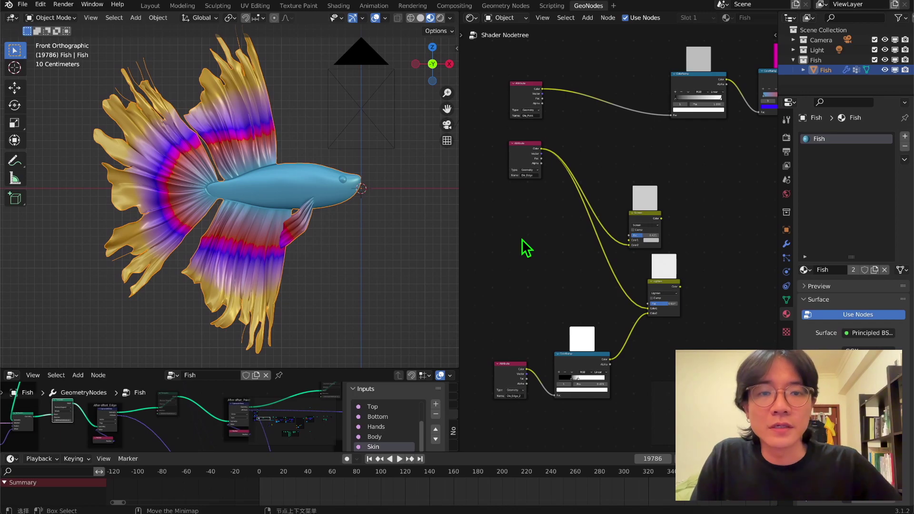
Preview the Die_Edge attribute's colour directly on the fish and examine the fin rays.
scroll(526, 248, up, 2)
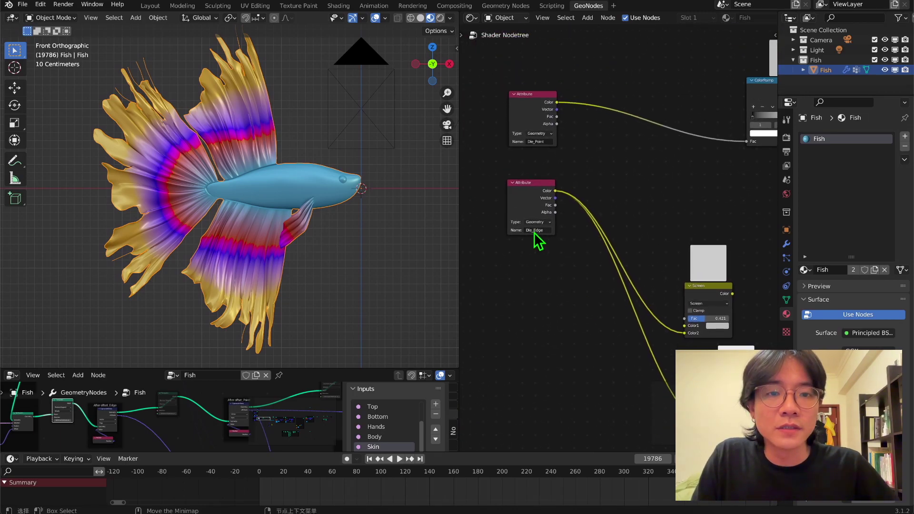
ctrl+shift+click(531, 198)
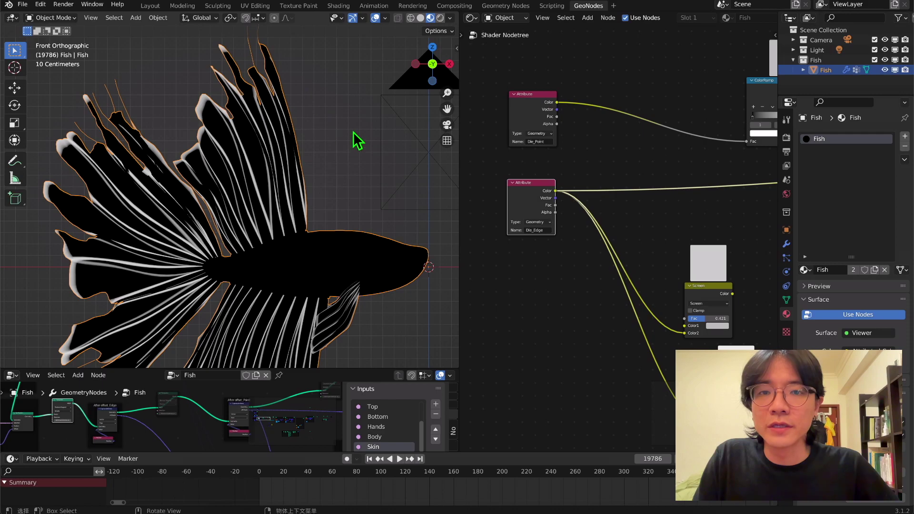
shift+middle_drag(206, 285, 225, 202)
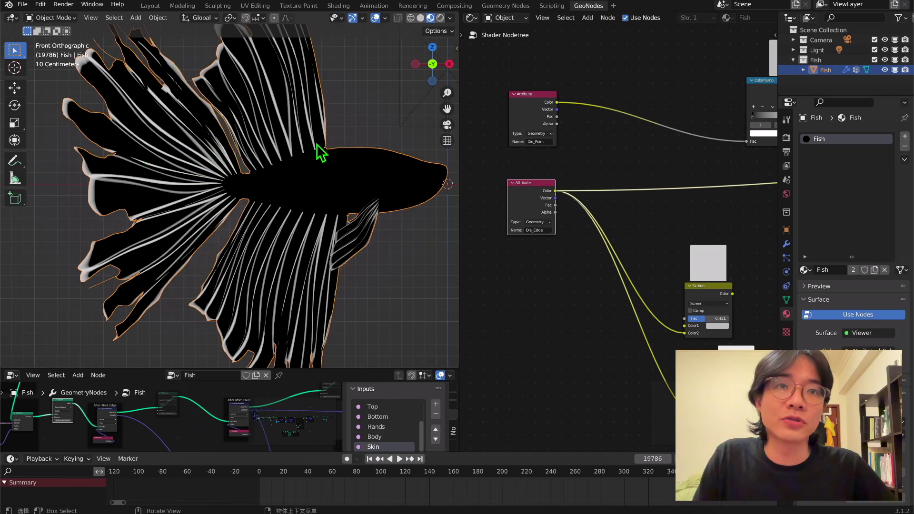
middle_drag(612, 174, 517, 180)
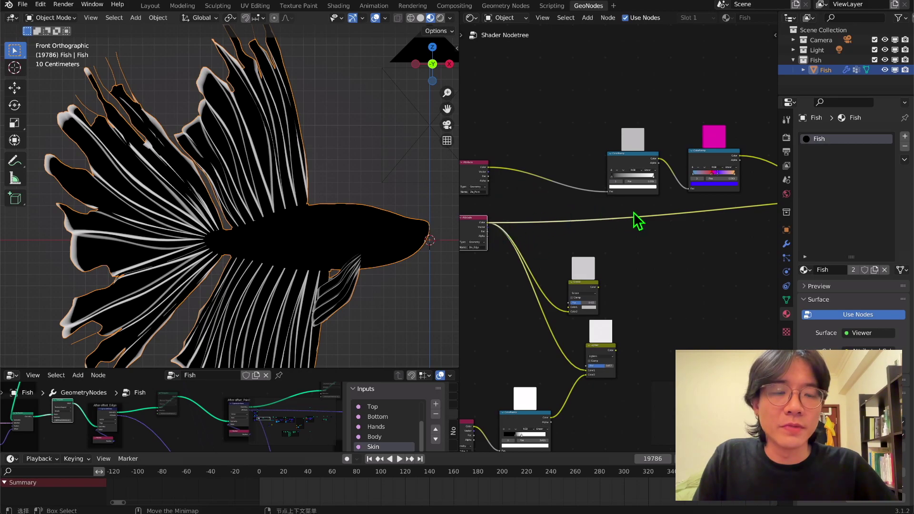
Insert the Screen mix node between the Die_Point attribute and the first ColorRamp, with Die_Edge feeding Color2.
scroll(629, 213, down, 2)
middle_drag(638, 205, 481, 195)
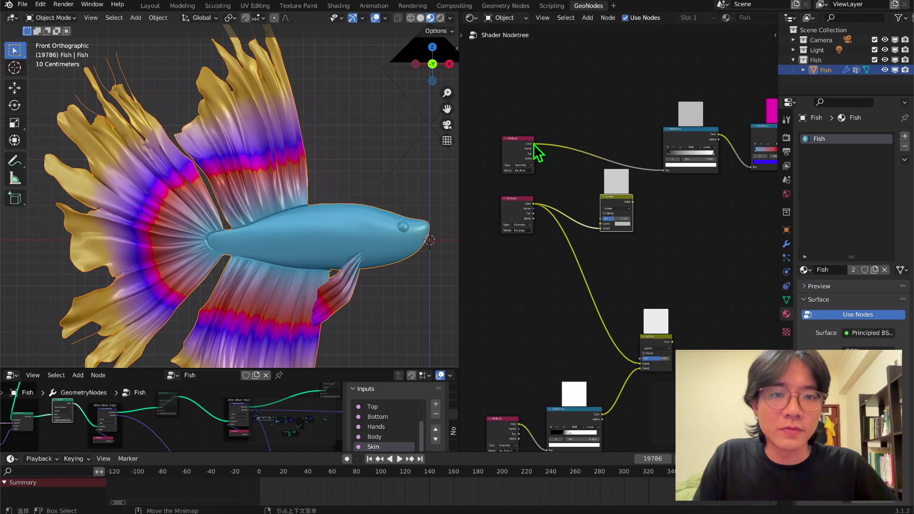
drag(534, 144, 666, 171)
scroll(444, 198, up, 4)
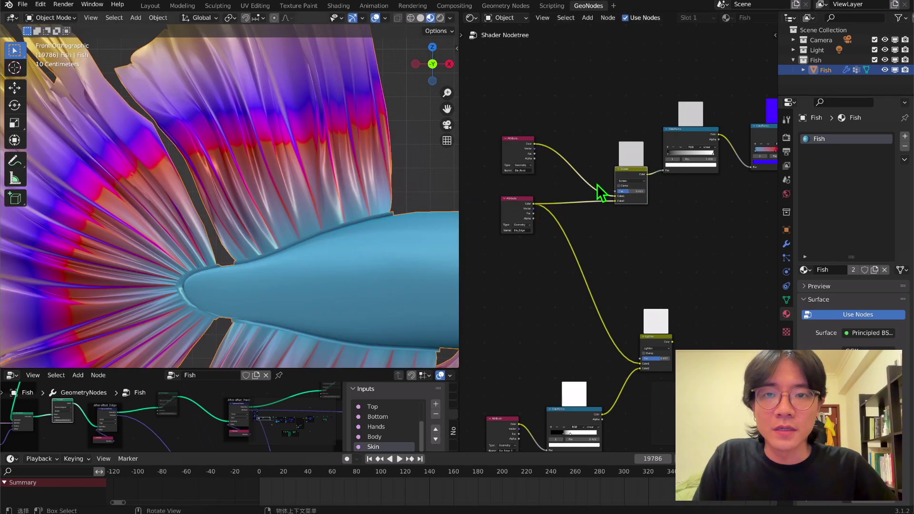
Adjust the Screen node's Fac to vary how strongly Die_Edge affects the fin colours.
middle_drag(644, 219, 616, 247)
scroll(578, 206, up, 2)
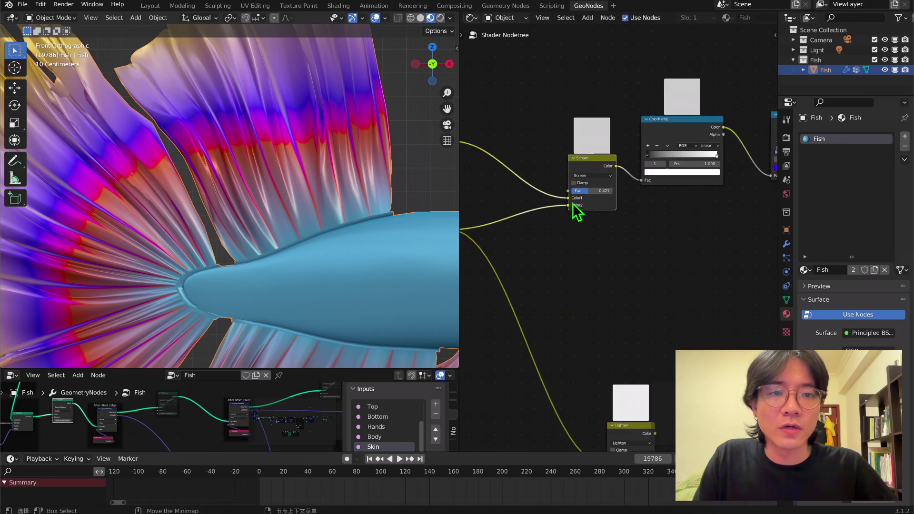
scroll(229, 208, down, 2)
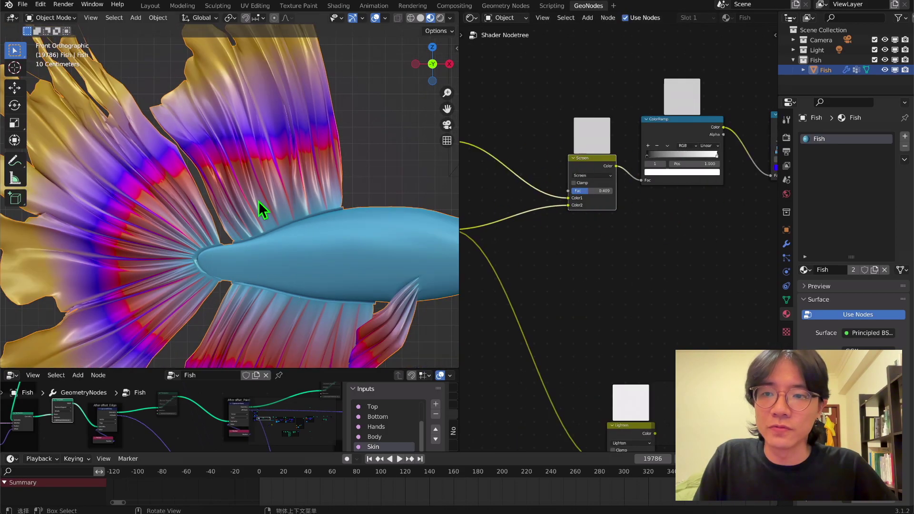
shift+middle_drag(277, 303, 269, 241)
mouse_move(583, 190)
mouse_down()
mouse_move(601, 190)
mouse_move(593, 191)
mouse_up()
scroll(622, 251, down, 4)
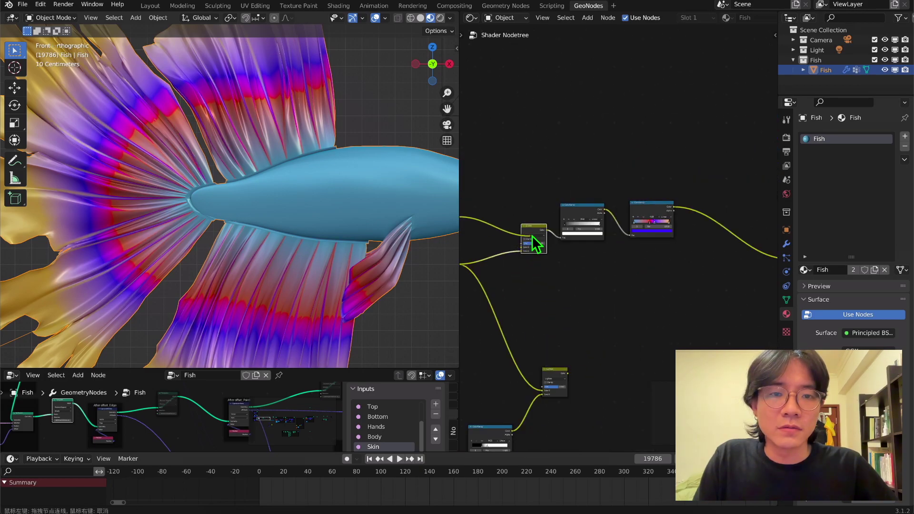
Try the Screen node between the coloured ColorRamp and the Principled BSDF's Base Color, keeping Die_Edge in Color2.
drag(526, 227, 705, 229)
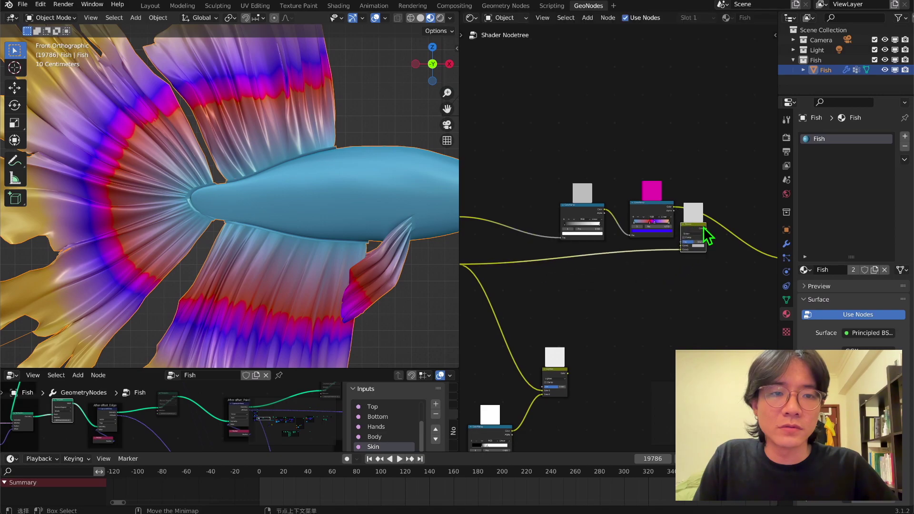
drag(651, 209, 648, 215)
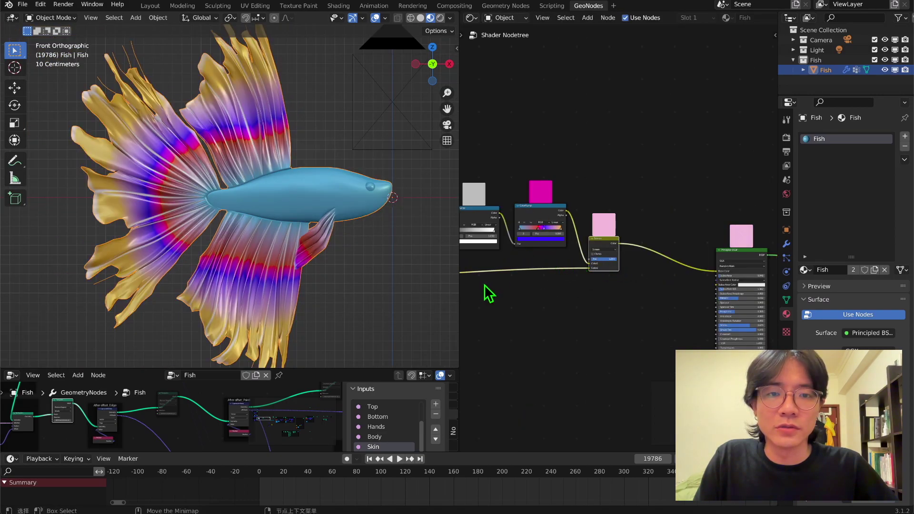
middle_drag(484, 285, 517, 257)
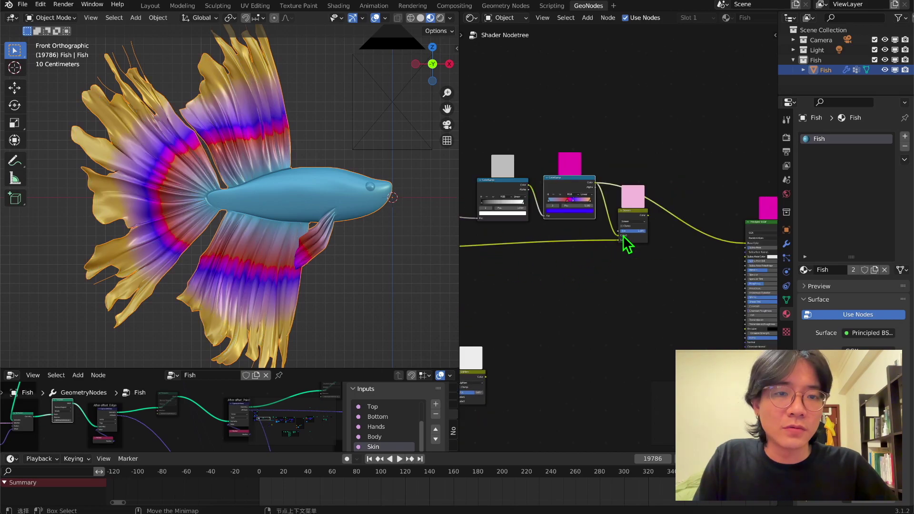
Detach the Screen node from the coloured ColorRamp and move it back near the attribute nodes.
alt+drag(628, 220, 534, 262)
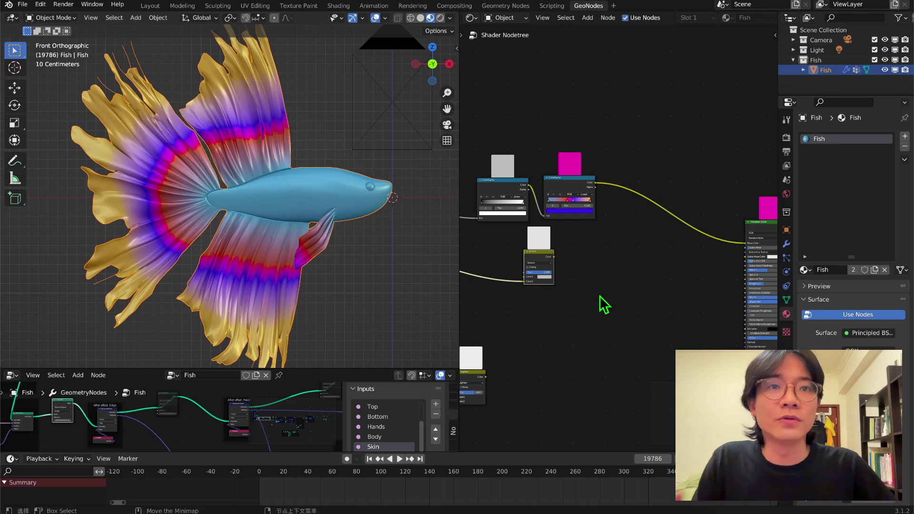
middle_drag(580, 289, 707, 296)
drag(664, 260, 583, 245)
Preview the Die_Point attribute and the Die_Edge attribute in turn on the fish.
middle_drag(564, 265, 627, 238)
ctrl+shift+click(527, 176)
ctrl+shift+click(528, 176)
ctrl+shift+click(530, 234)
ctrl+shift+click(529, 248)
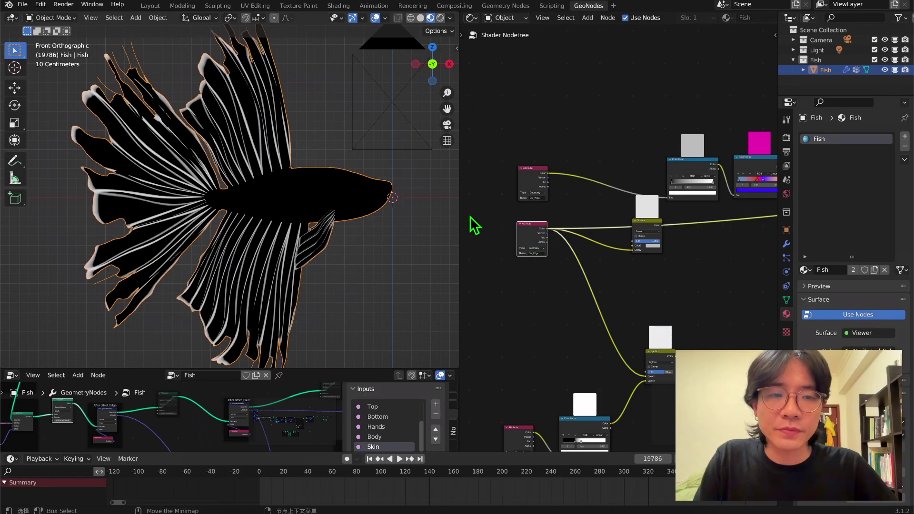
Bring the Lighten mix branch into reach and preview the Die_Edge_2 attribute's colour on the fish.
drag(530, 119, 642, 226)
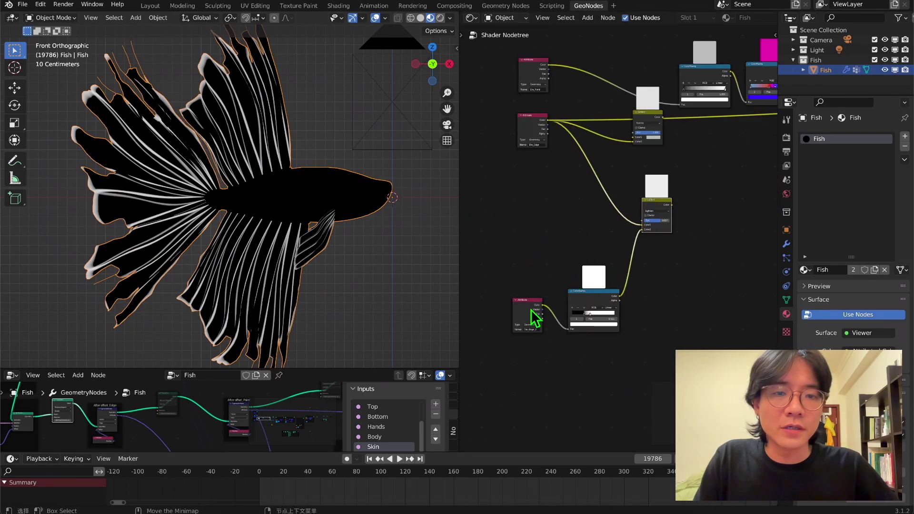
scroll(530, 310, up, 4)
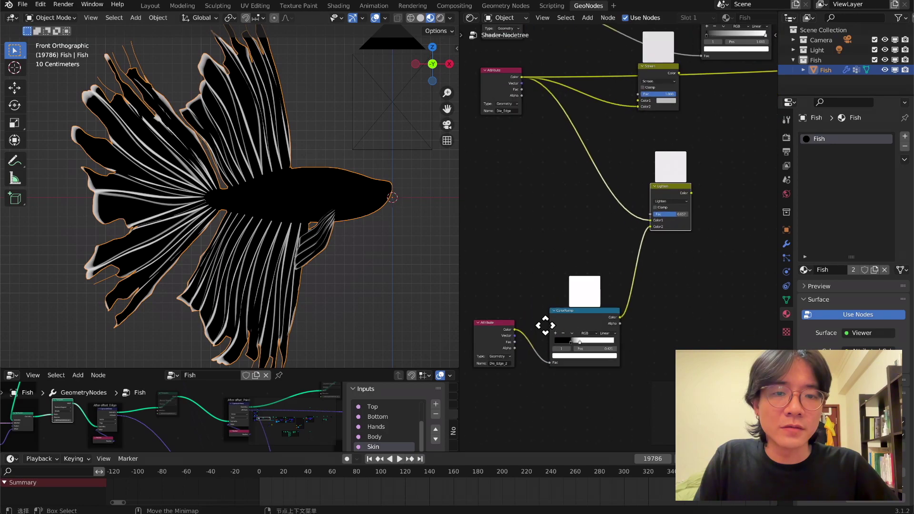
middle_drag(545, 326, 630, 221)
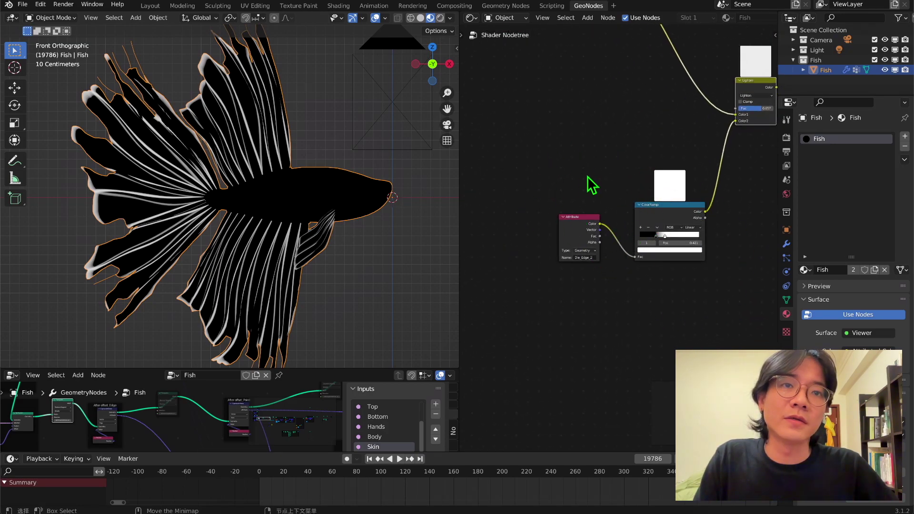
middle_drag(653, 259, 611, 296)
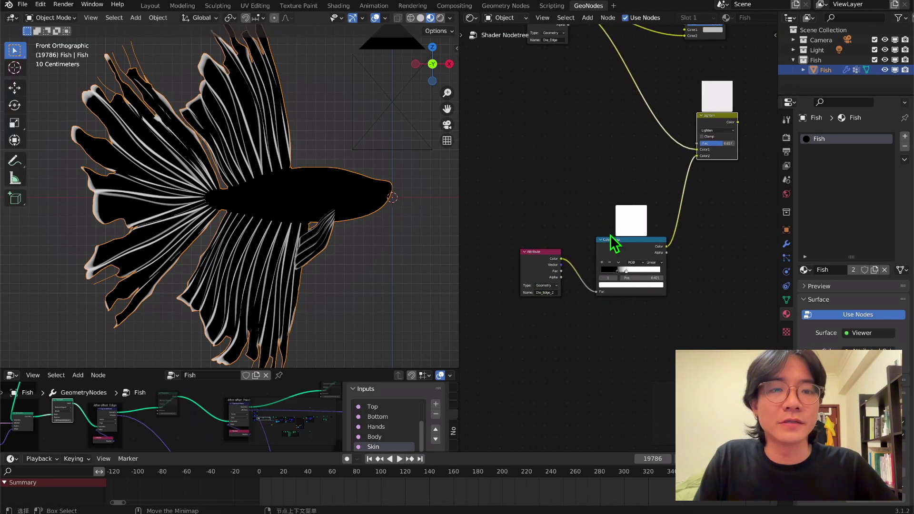
ctrl+shift+click(545, 273)
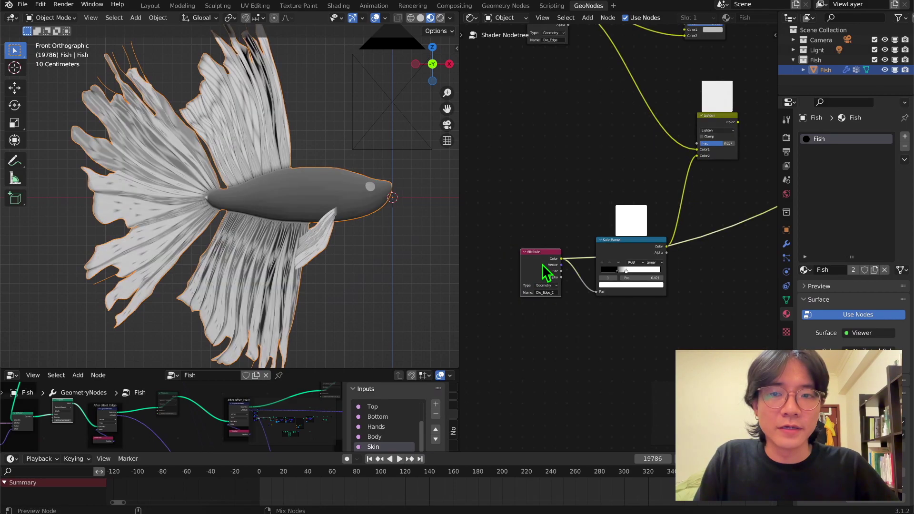
middle_drag(267, 212, 285, 214)
scroll(292, 214, up, 3)
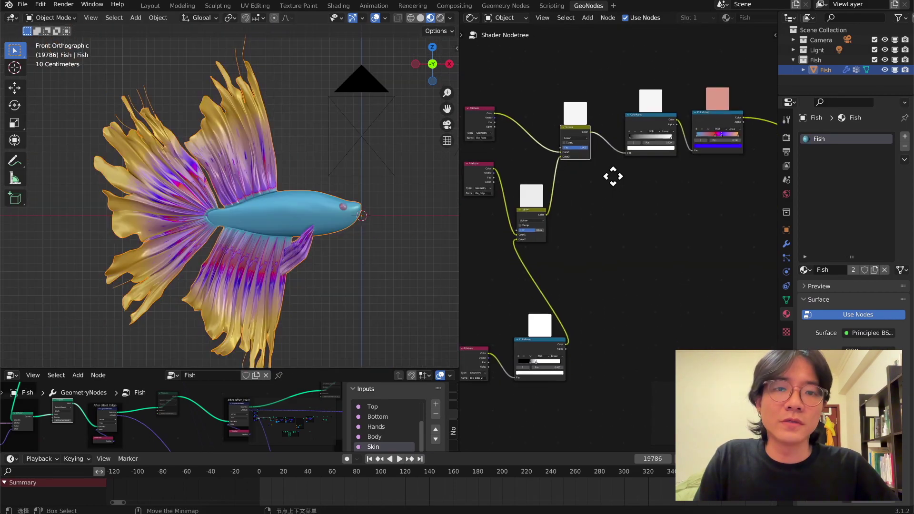
Move the Die_Edge_2 ColorRamp closer to the Lighten node and shift its white stop towards the ramp's end.
middle_drag(614, 176, 640, 131)
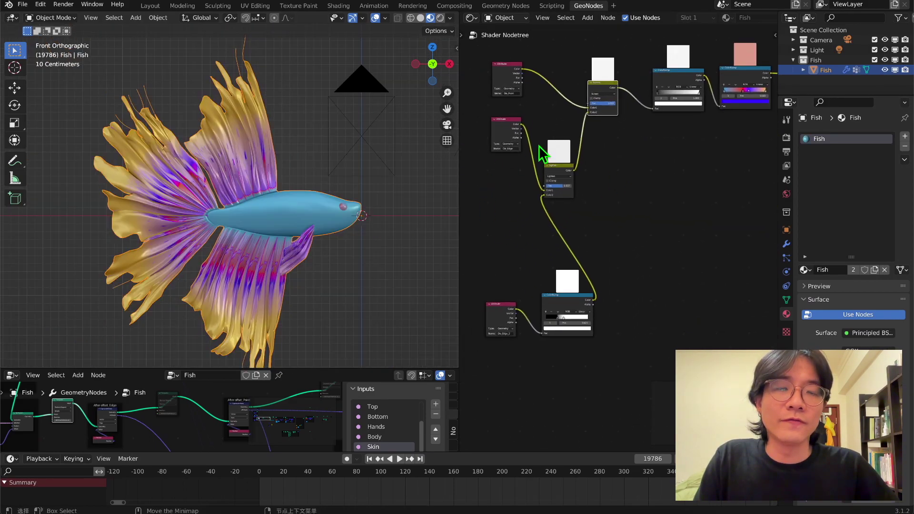
drag(496, 252, 510, 281)
scroll(544, 299, up, 2)
scroll(294, 210, up, 4)
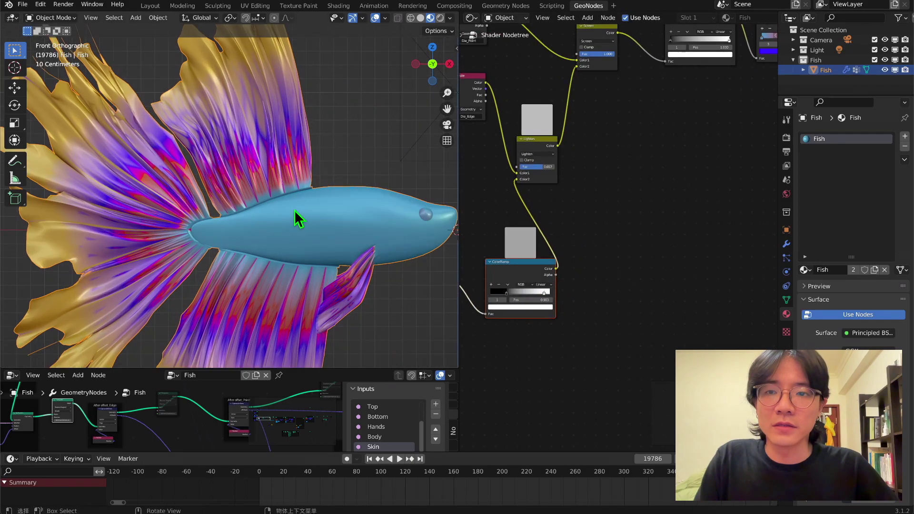
Examine the gold, purple and red colouring along the ribs and edges of the tail and lower fins.
scroll(238, 306, down, 5)
scroll(238, 306, up, 4)
scroll(283, 221, up, 2)
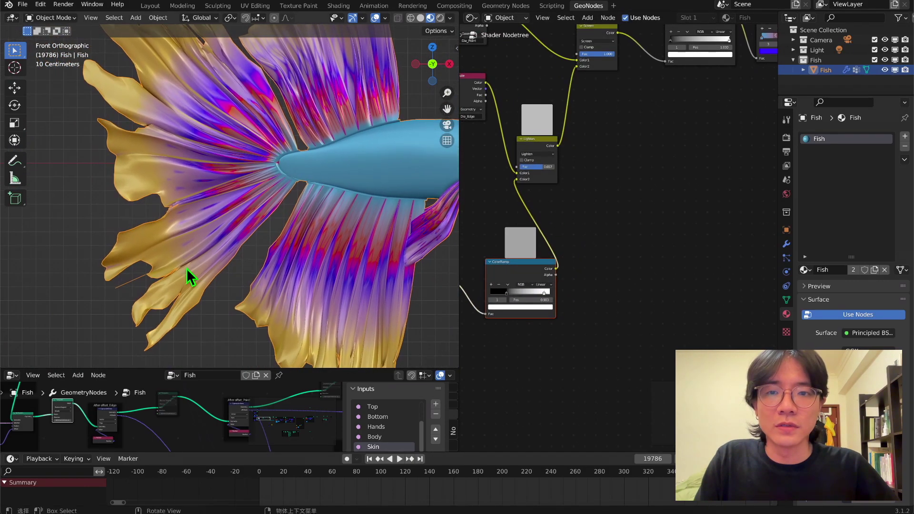
scroll(122, 192, up, 3)
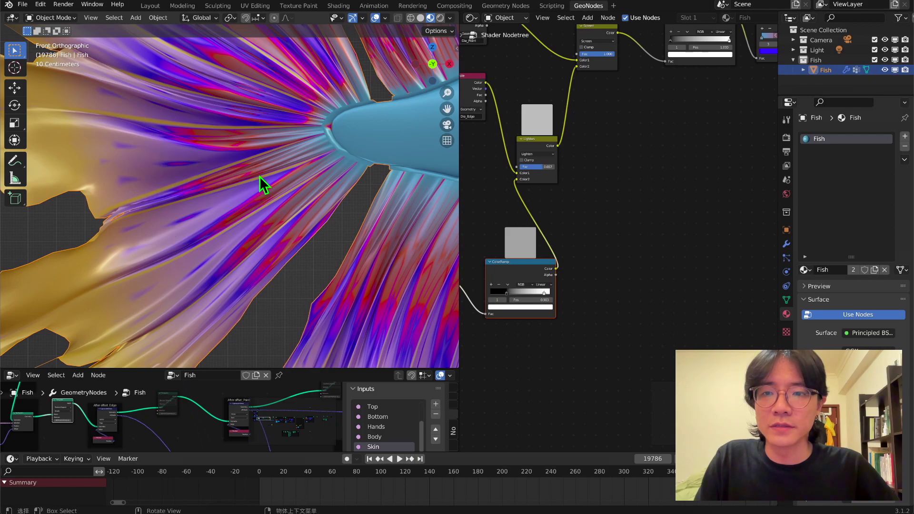
scroll(290, 215, down, 2)
scroll(406, 139, down, 3)
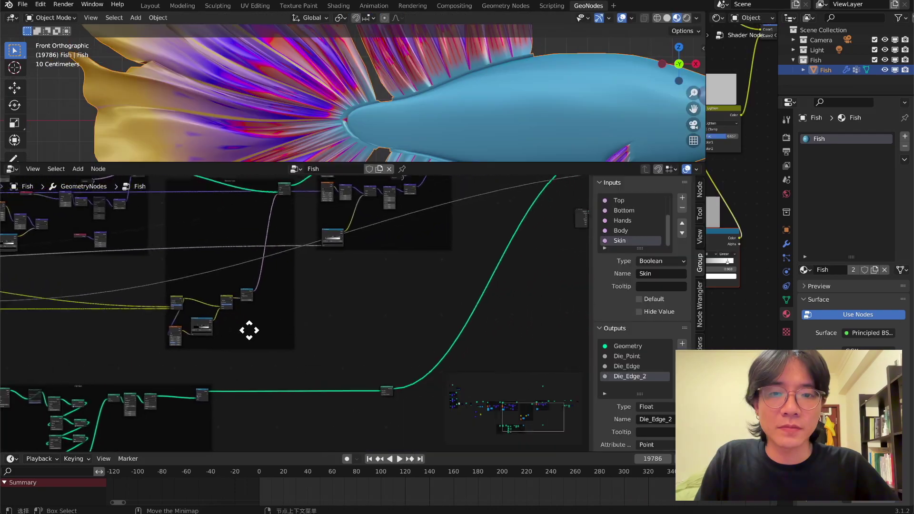
Select the node chain feeding the Die_Edge_2 output and raise its Group Input and Separate Geometry nodes above Mesh to Curve.
middle_drag(244, 326, 14, 428)
scroll(523, 315, up, 8)
middle_drag(515, 309, 403, 355)
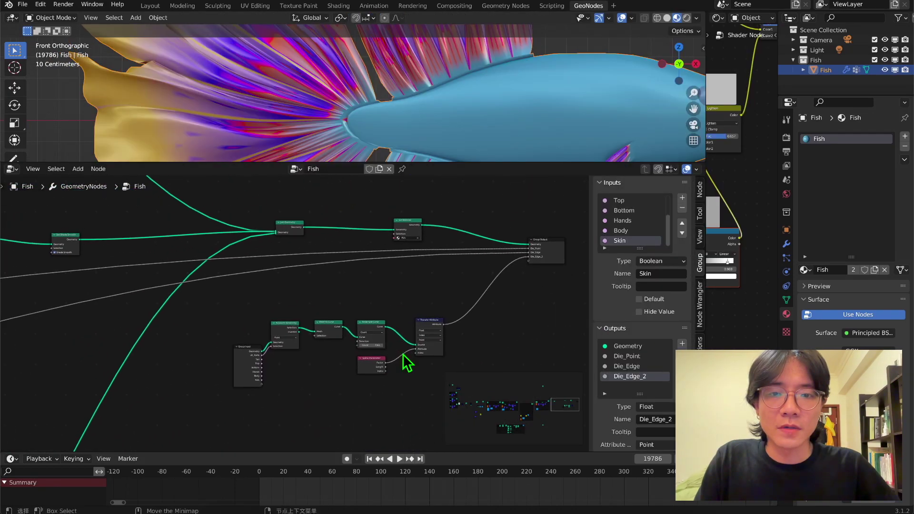
drag(257, 290, 467, 405)
middle_drag(314, 393, 328, 282)
scroll(327, 282, up, 5)
middle_drag(358, 253, 312, 331)
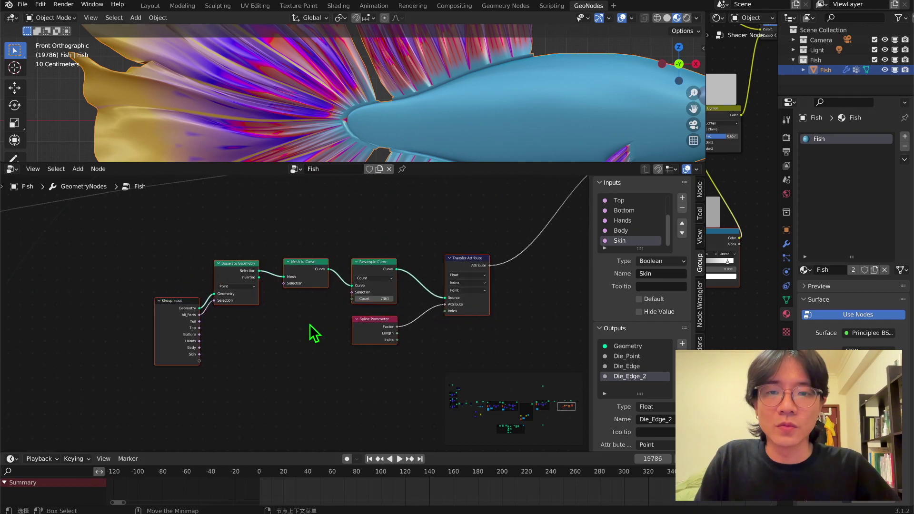
scroll(310, 327, up, 2)
scroll(310, 326, up, 2)
drag(178, 261, 167, 238)
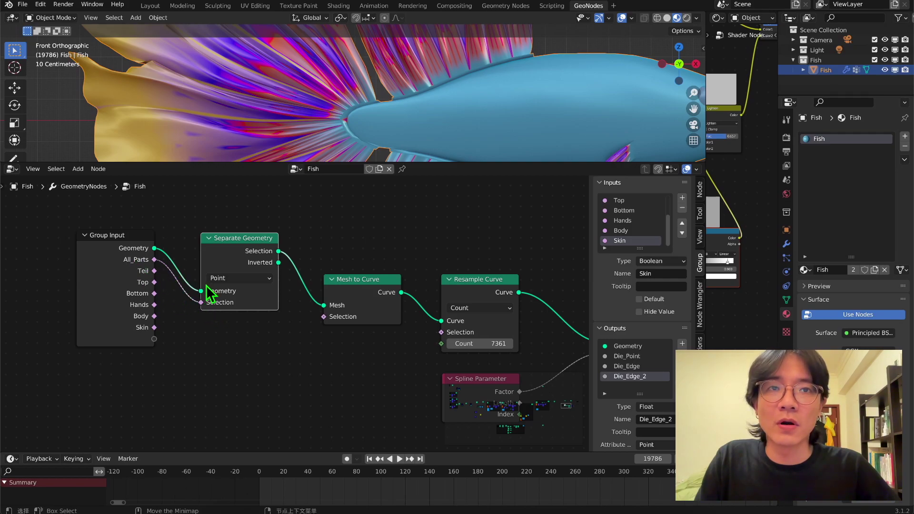
scroll(319, 187, down, 1)
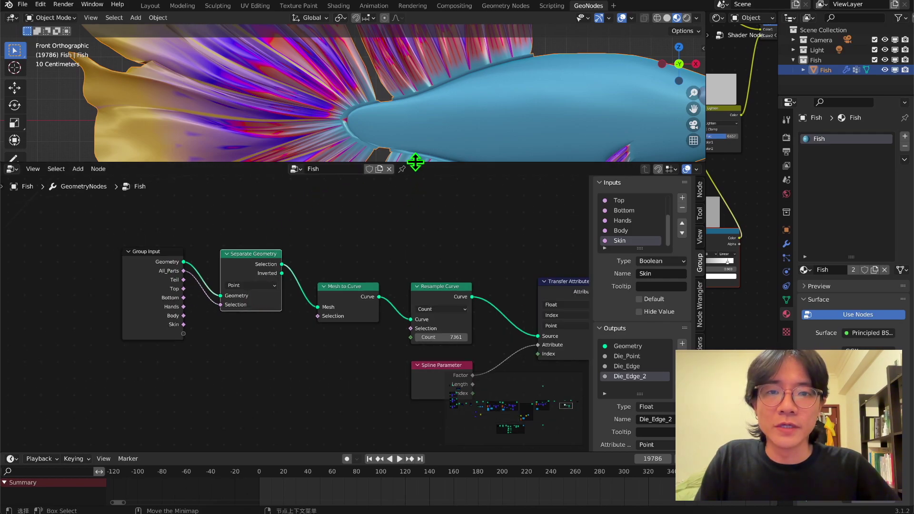
Enlarge the viewport and preview the Separate Geometry node's selection of the fin root curves.
drag(415, 162, 387, 195)
middle_drag(310, 258, 239, 295)
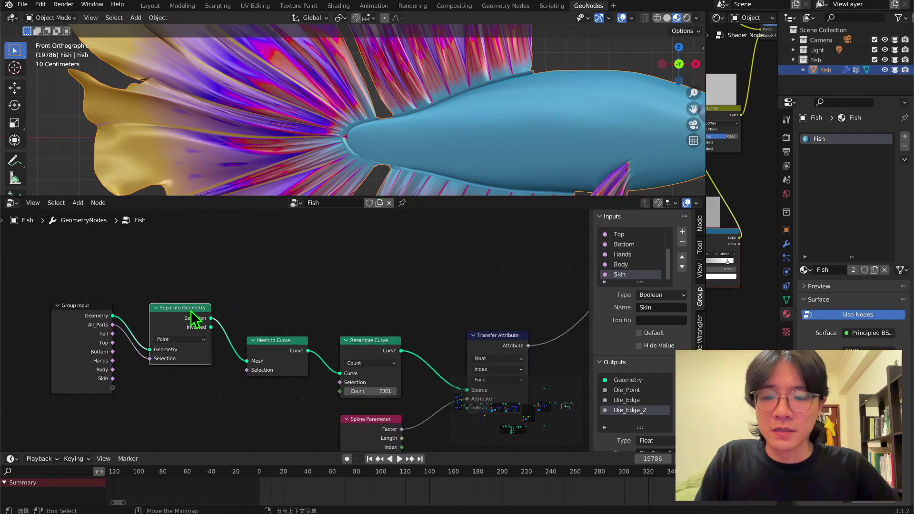
ctrl+shift+click(175, 316)
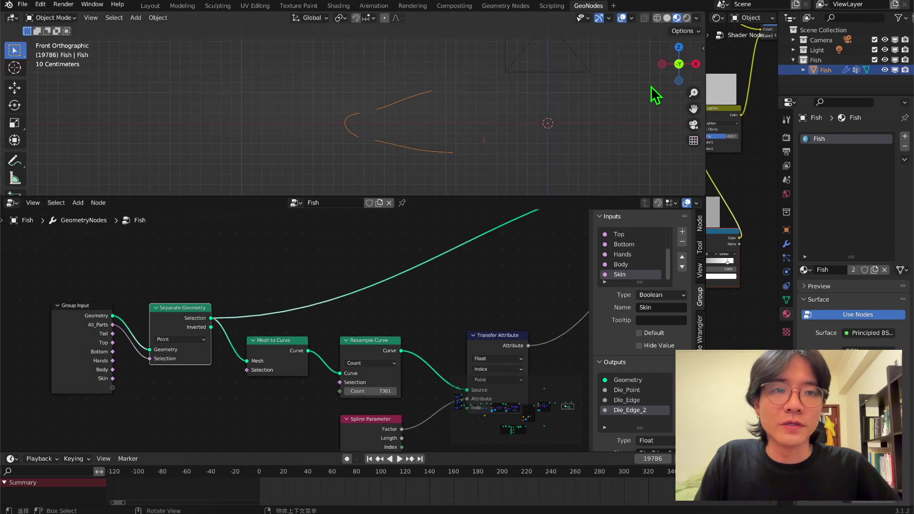
drag(691, 108, 613, 107)
scroll(352, 122, up, 4)
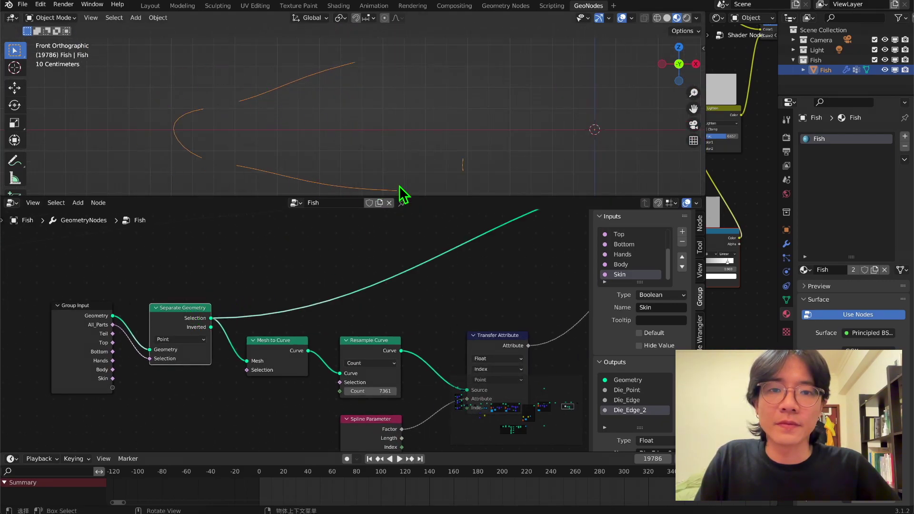
Preview the Mesh to Curve and Resample Curve results, and inspect the Transfer Attribute node that samples them.
scroll(287, 357, down, 1)
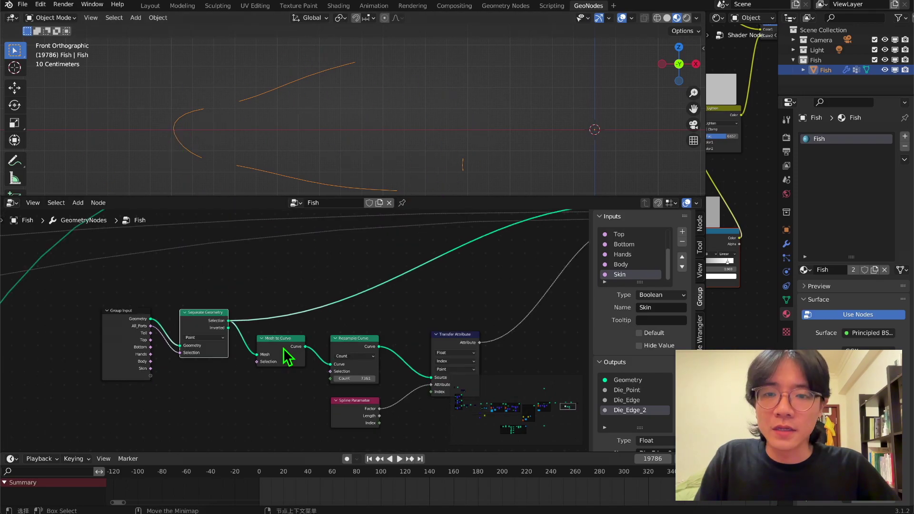
drag(281, 351, 267, 350)
ctrl+shift+click(278, 347)
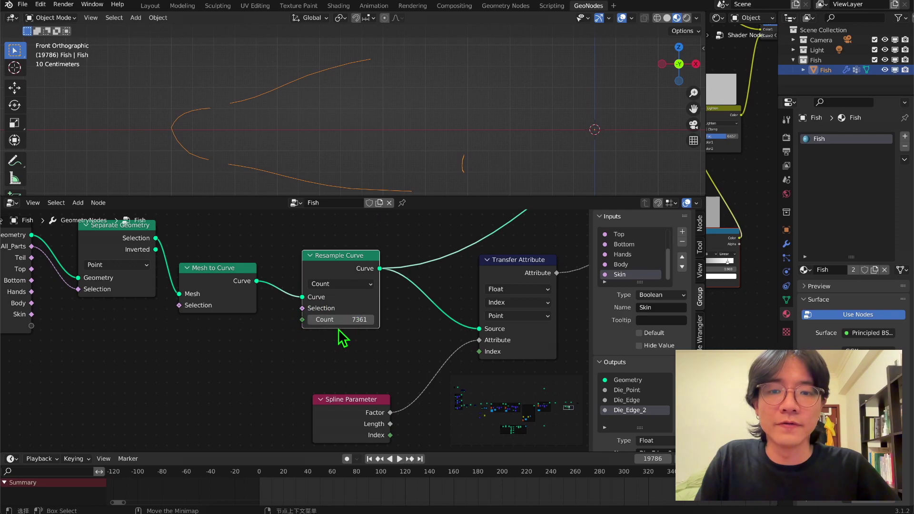
scroll(444, 330, up, 1)
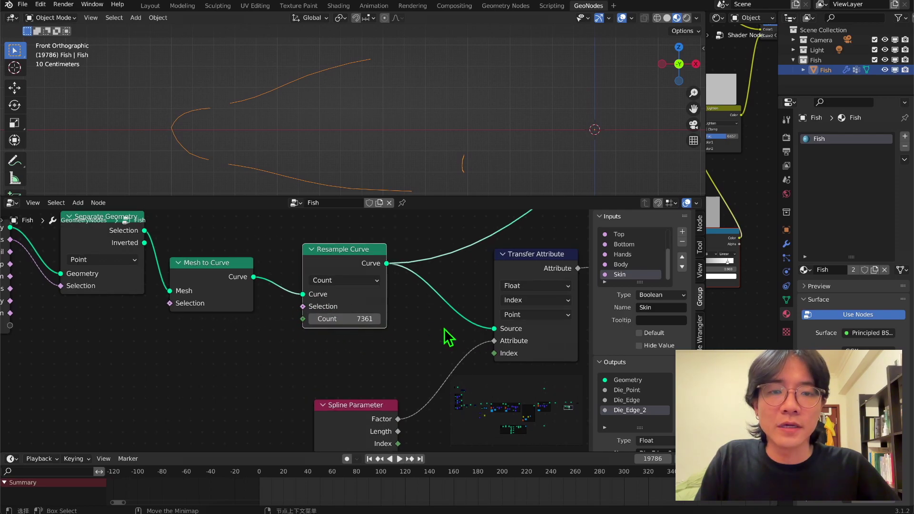
scroll(426, 336, down, 2)
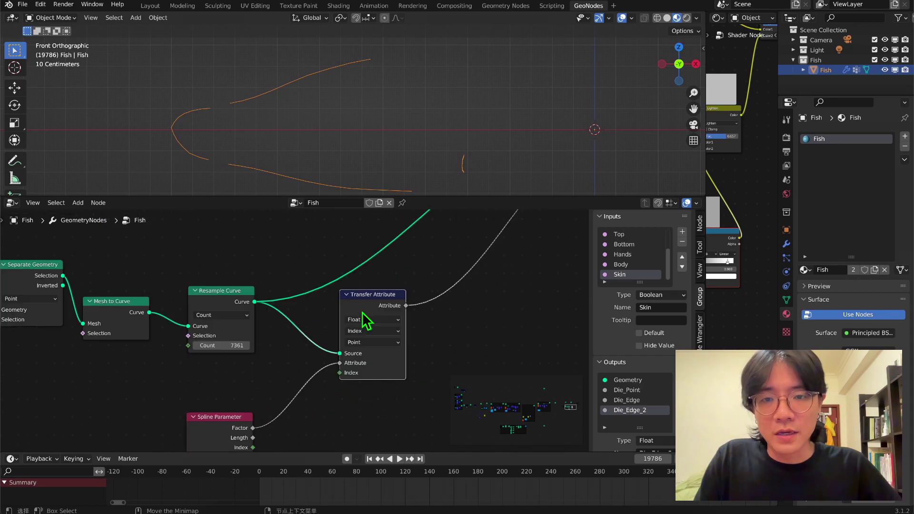
drag(363, 313, 360, 330)
scroll(361, 400, up, 3)
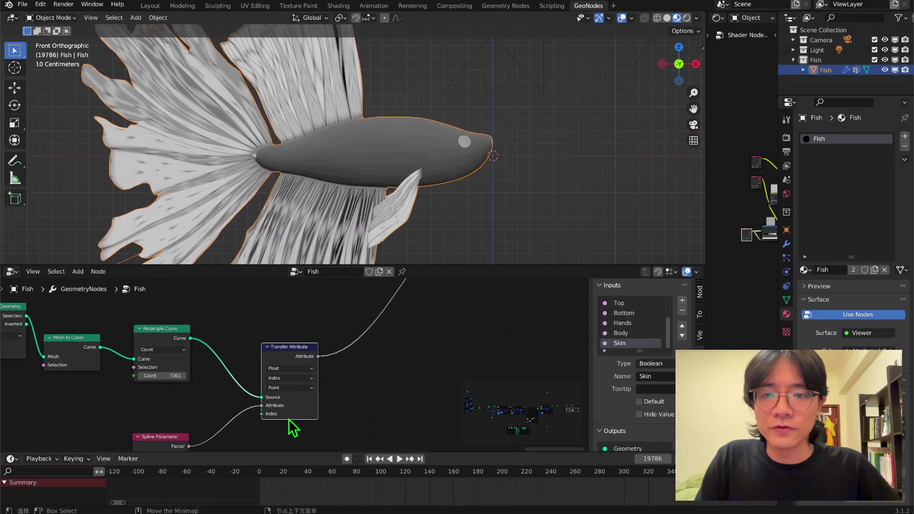
Try a Resample Curve Count of 4855 to see its effect on the Die_Edge_2 pattern.
middle_drag(289, 416, 398, 347)
scroll(334, 371, up, 1)
scroll(327, 350, up, 4)
mouse_move(328, 350)
middle_down()
mouse_move(356, 386)
mouse_move(334, 377)
middle_up()
mouse_move(333, 377)
mouse_down()
mouse_move(238, 377)
mouse_move(316, 376)
mouse_move(262, 376)
mouse_move(148, 469)
mouse_move(443, 444)
mouse_move(298, 354)
mouse_up()
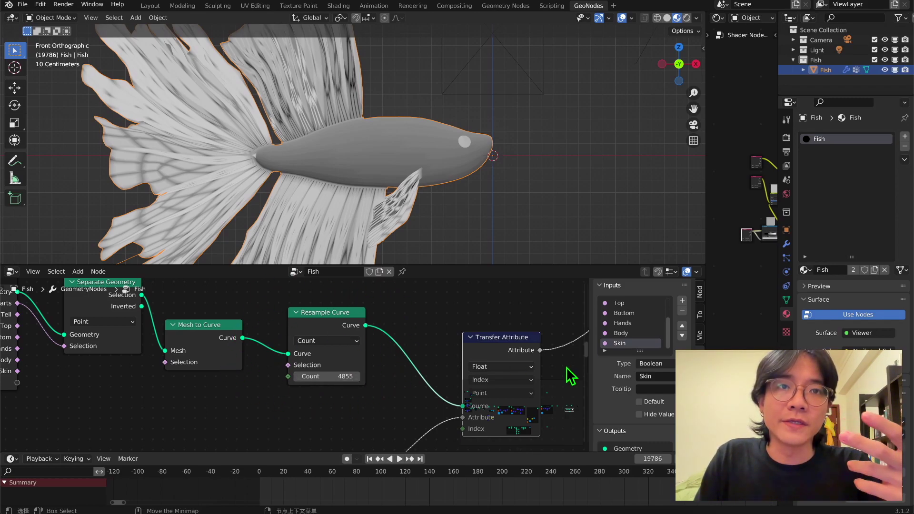
drag(326, 376, 349, 376)
right_click(326, 376)
Move the Spline Parameter node below Resample Curve and set the Resample Curve Count to 5109.
scroll(326, 376, down, 3)
middle_drag(326, 376, 250, 341)
drag(259, 416, 259, 371)
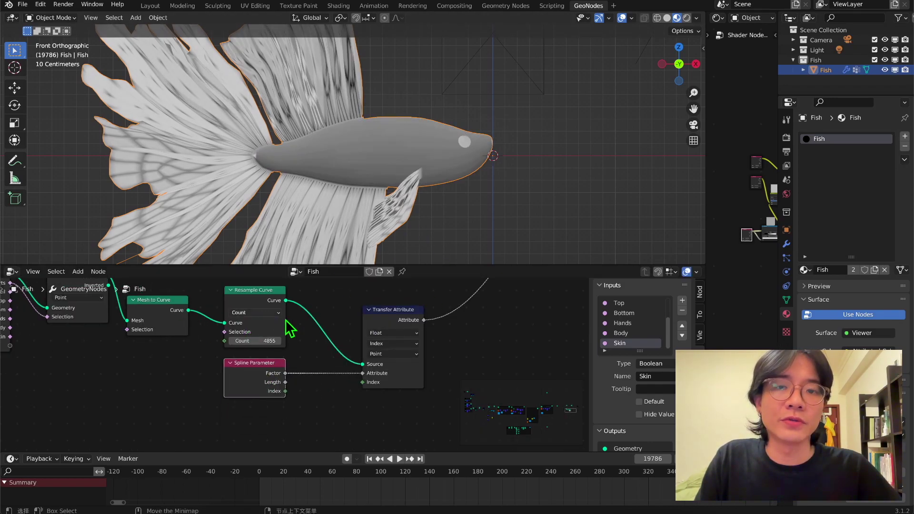
drag(259, 339, 271, 339)
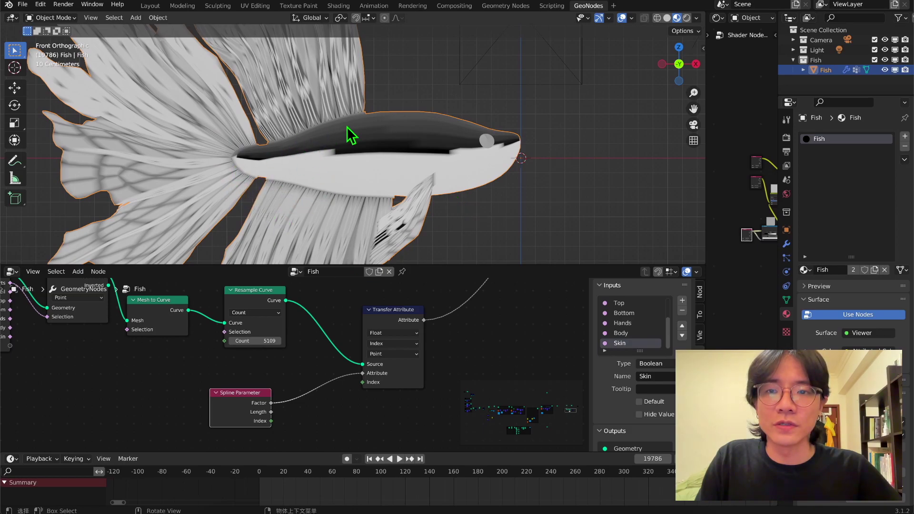
Add a Math node above and beyond the Transfer Attribute node in the Die_Edge_2 chain.
scroll(326, 345, down, 3)
click(316, 347)
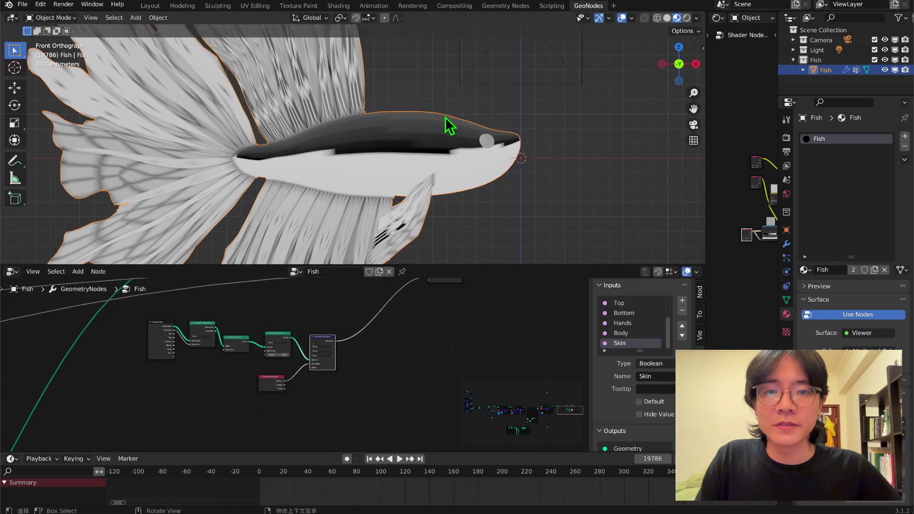
scroll(292, 312, up, 1)
text(math)
key(Return)
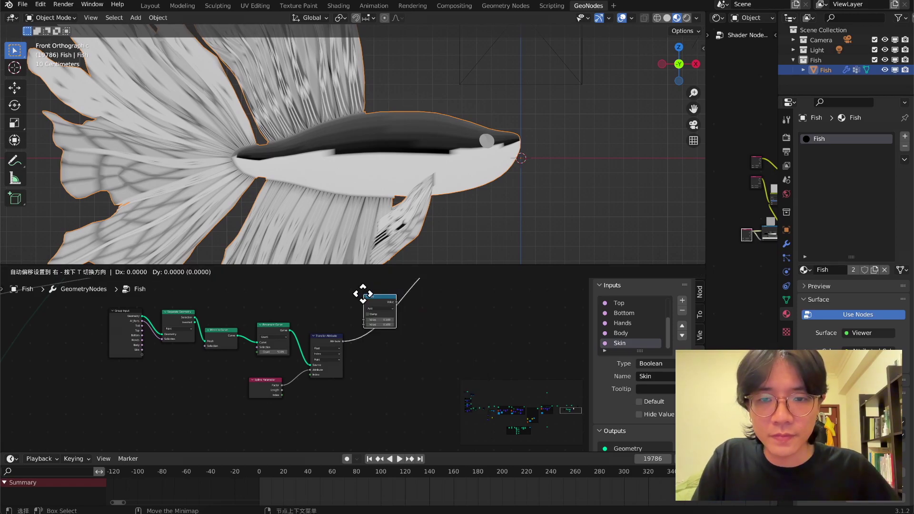
click(363, 298)
Connect the Body input and the Transfer Attribute result to the Math node's two values.
scroll(171, 314, up, 2)
drag(127, 359, 415, 312)
middle_drag(421, 338, 351, 310)
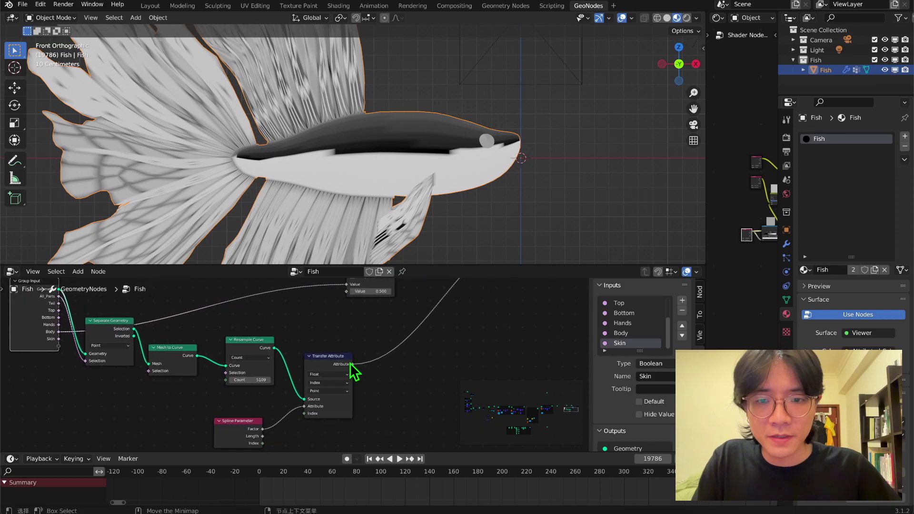
drag(352, 364, 347, 296)
middle_drag(347, 298, 347, 332)
drag(372, 287, 379, 288)
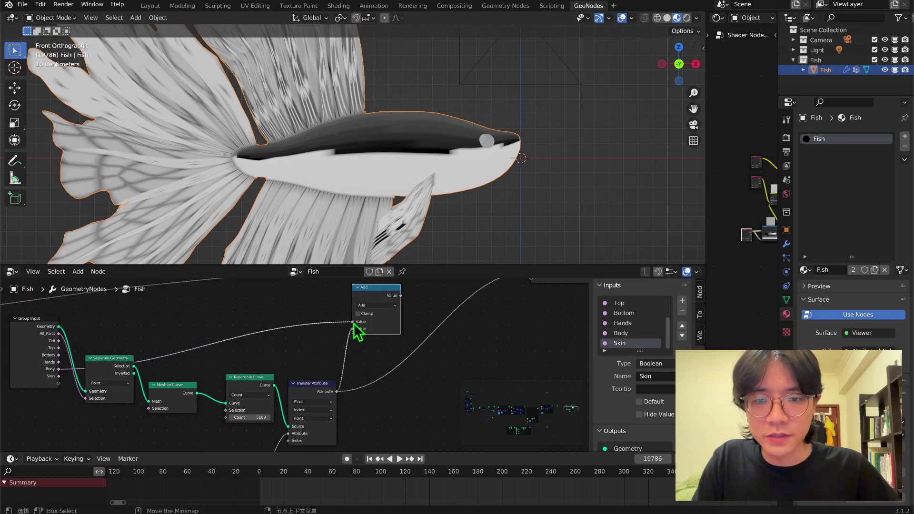
Route the Math node's value to the Die_Edge_2 output and set its operation to Multiply.
middle_drag(387, 298, 292, 362)
scroll(310, 369, up, 2)
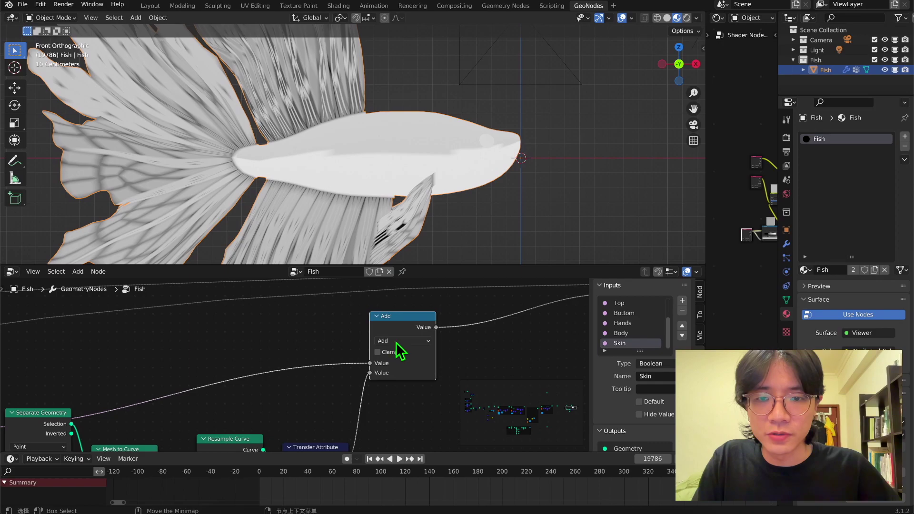
click(402, 340)
click(399, 385)
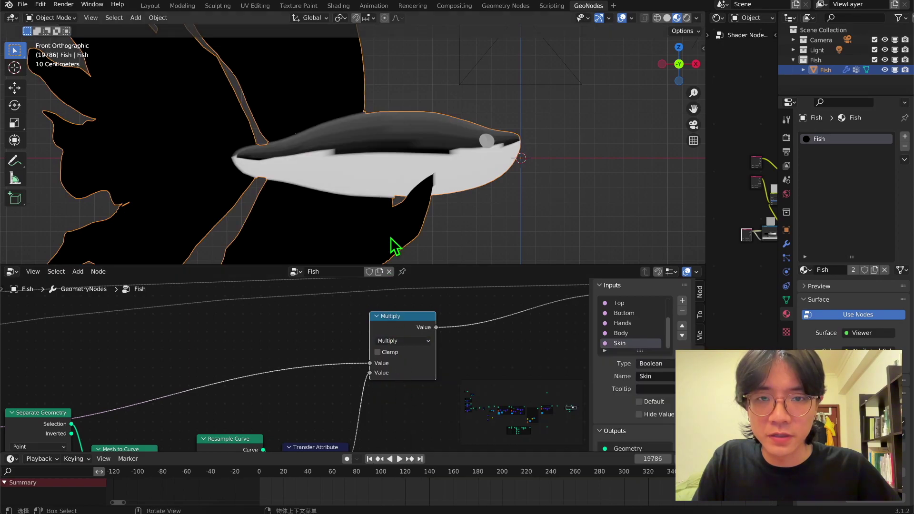
Add a Boolean Math node with the And operation above the link from Body to Multiply.
scroll(362, 191, down, 3)
scroll(372, 369, down, 3)
key(shift+a)
mouse_move(329, 317)
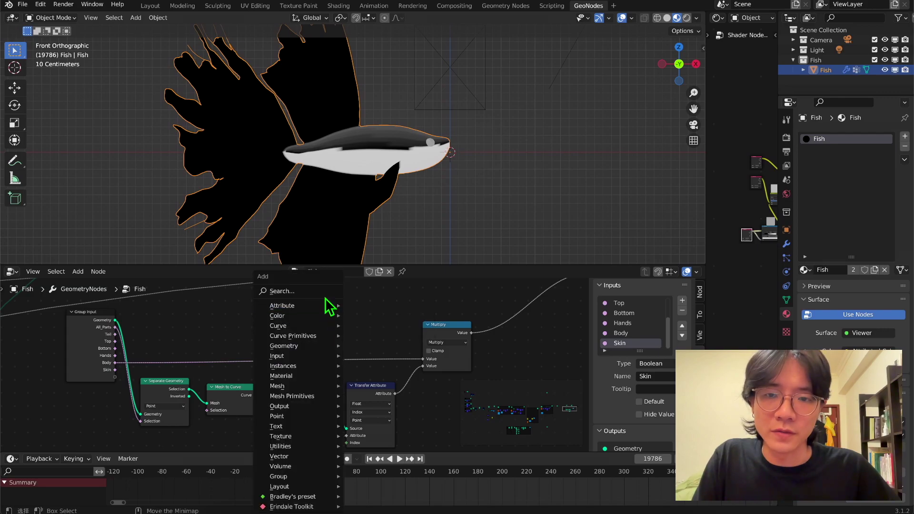
text(and)
key(Down)
key(Return)
click(325, 293)
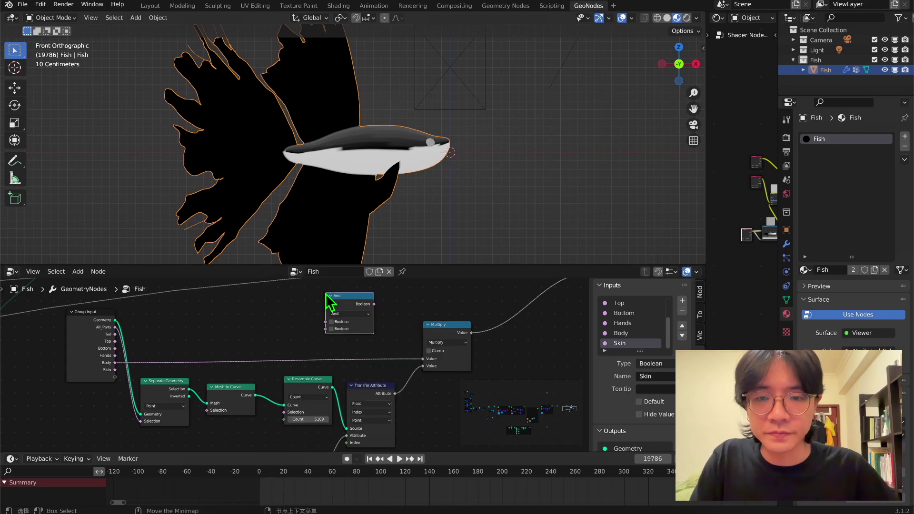
Switch the Boolean Math node to Not and insert it between the Body input and the Multiply node.
click(348, 313)
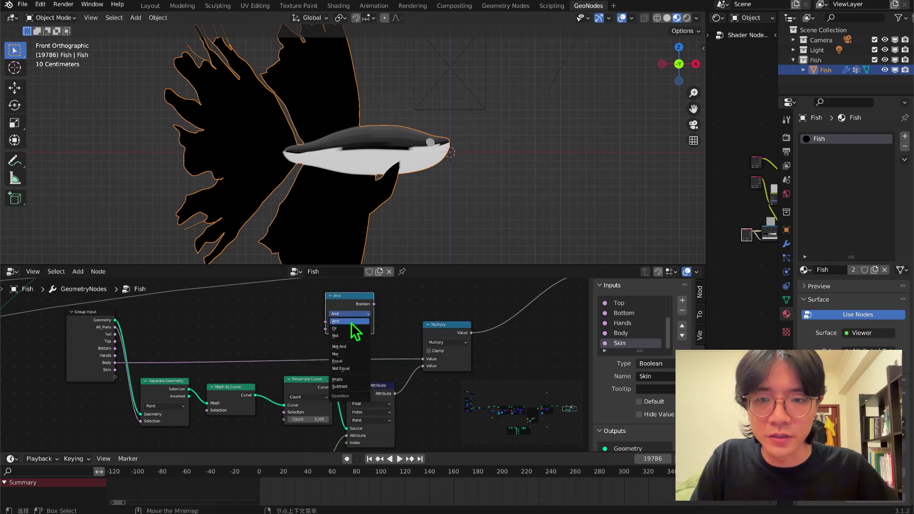
click(339, 335)
drag(356, 312, 379, 351)
scroll(357, 143, up, 3)
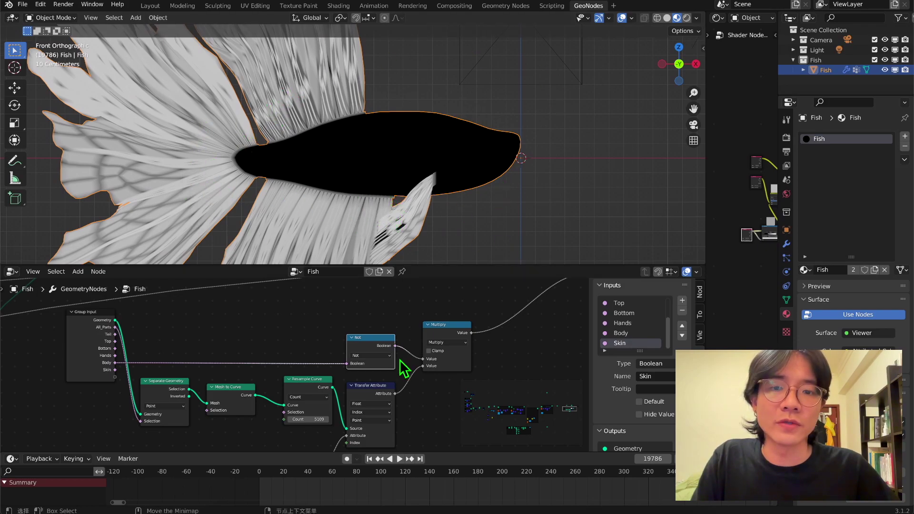
Reconnect the Multiply value to the Die_Edge_2 group output, and show the modifier's output attributes beside the Die_Edge_2 Attribute node.
scroll(409, 343, down, 2)
drag(130, 395, 259, 339)
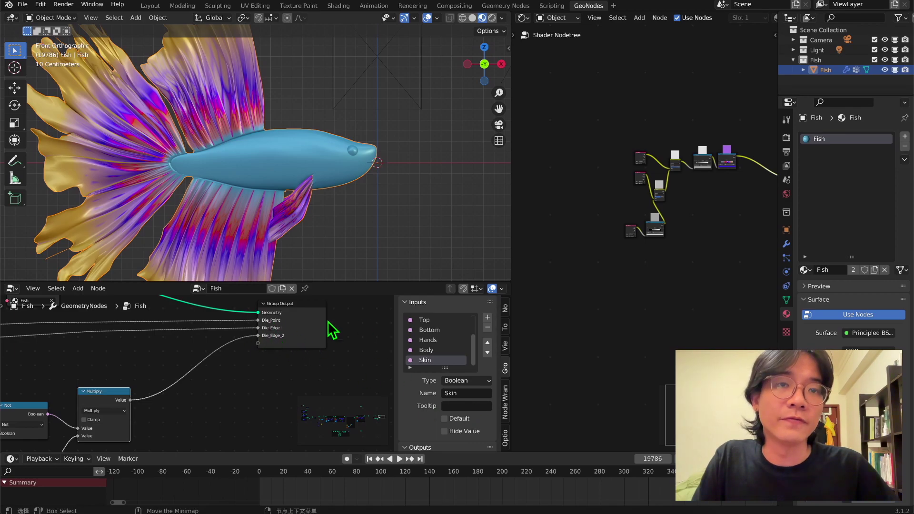
scroll(773, 210, up, 5)
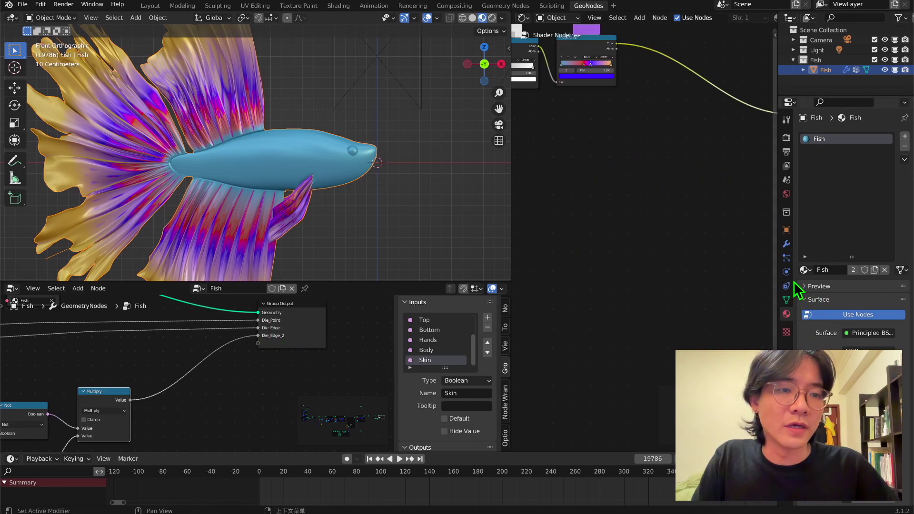
click(786, 244)
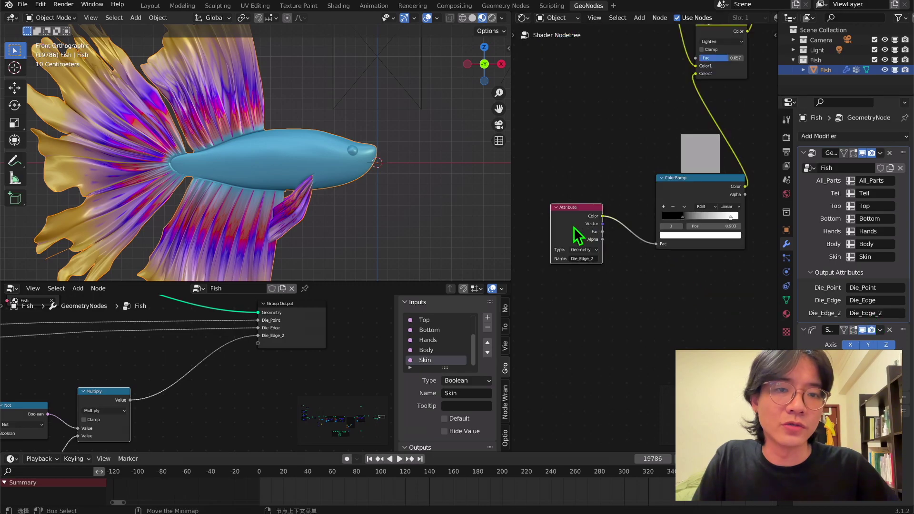
mouse_move(573, 225)
mouse_down()
mouse_move(614, 211)
mouse_move(562, 218)
mouse_up()
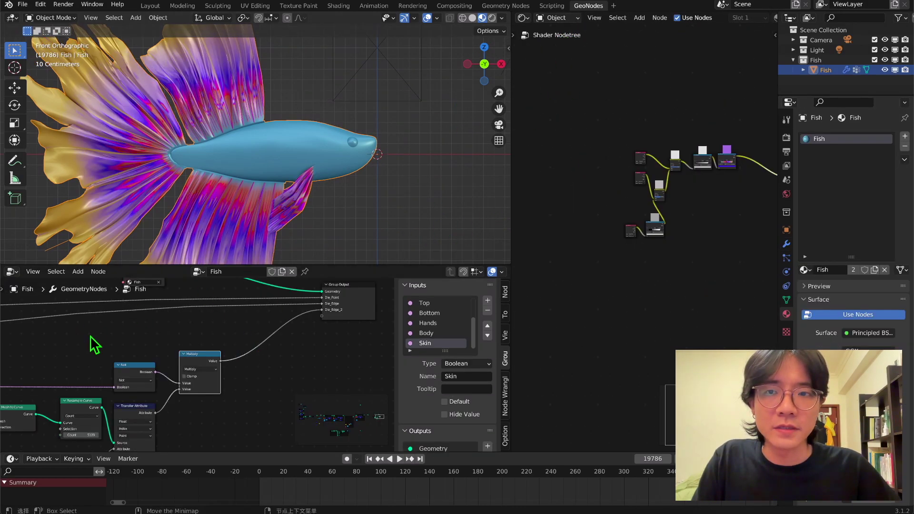
Enlarge the viewport and inspect the coloured fish in perspective and from the front.
middle_drag(82, 343, 292, 313)
scroll(253, 353, up, 3)
drag(210, 343, 169, 343)
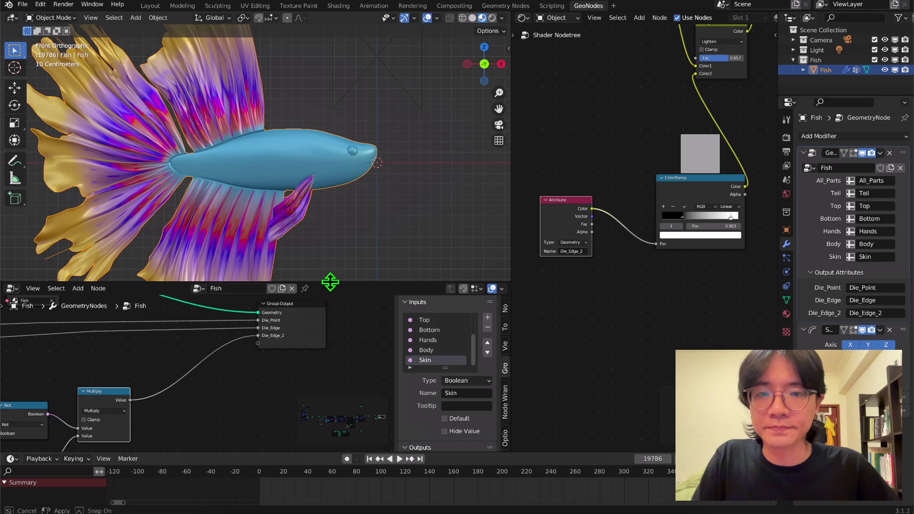
drag(330, 265, 330, 364)
mouse_move(281, 252)
middle_down()
mouse_move(214, 249)
mouse_move(282, 249)
middle_up()
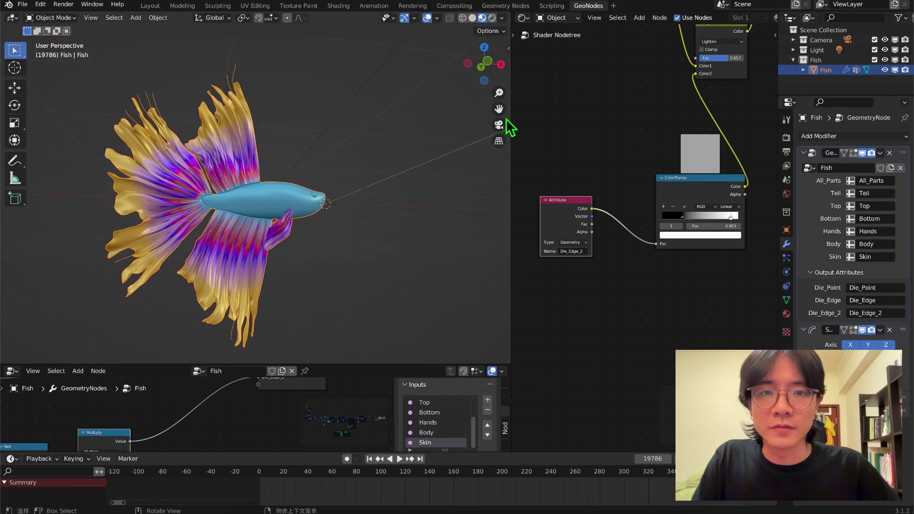
click(499, 125)
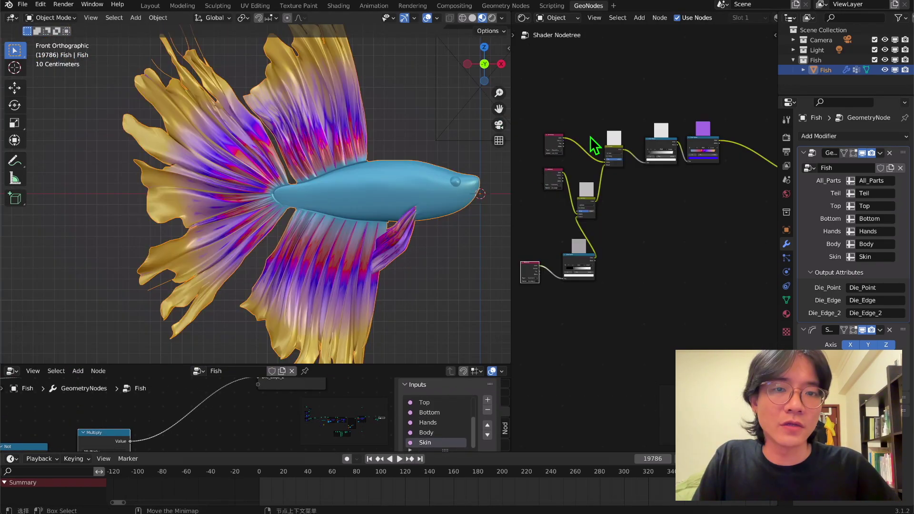
Widen the uppermost Attribute node and connect its output to the Principled BSDF's Metallic input.
drag(549, 156, 574, 138)
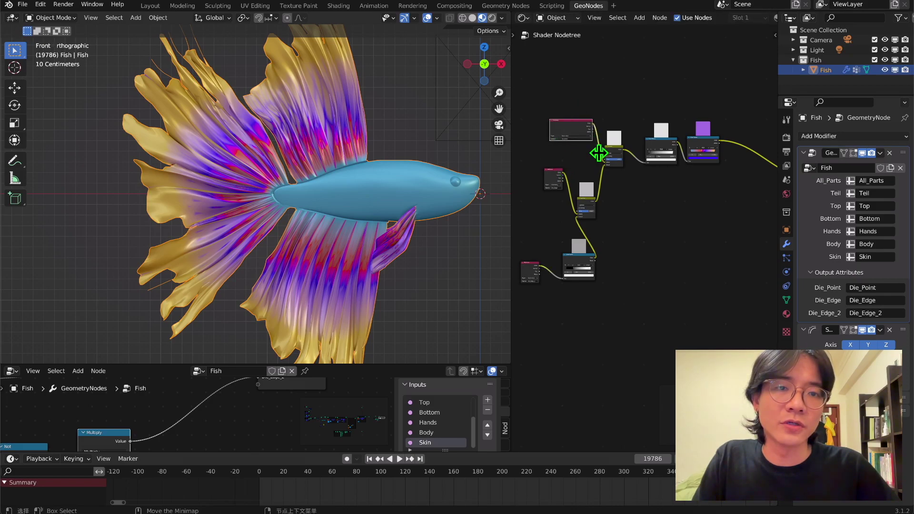
drag(568, 125, 687, 195)
scroll(695, 260, up, 8)
middle_drag(688, 195, 586, 255)
scroll(618, 271, up, 4)
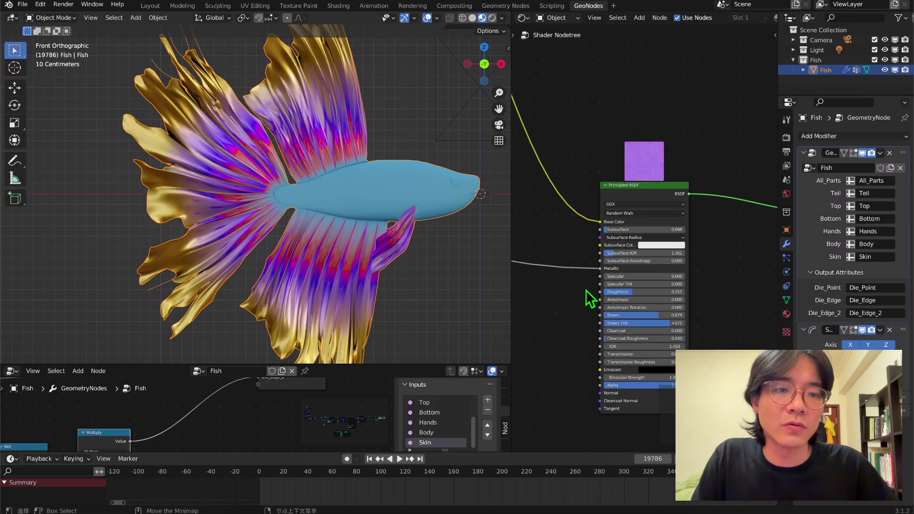
Move the attribute link on the Principled BSDF from Metallic to the Alpha input.
scroll(598, 243, up, 3)
scroll(588, 305, down, 6)
middle_drag(583, 319, 577, 220)
scroll(607, 277, up, 7)
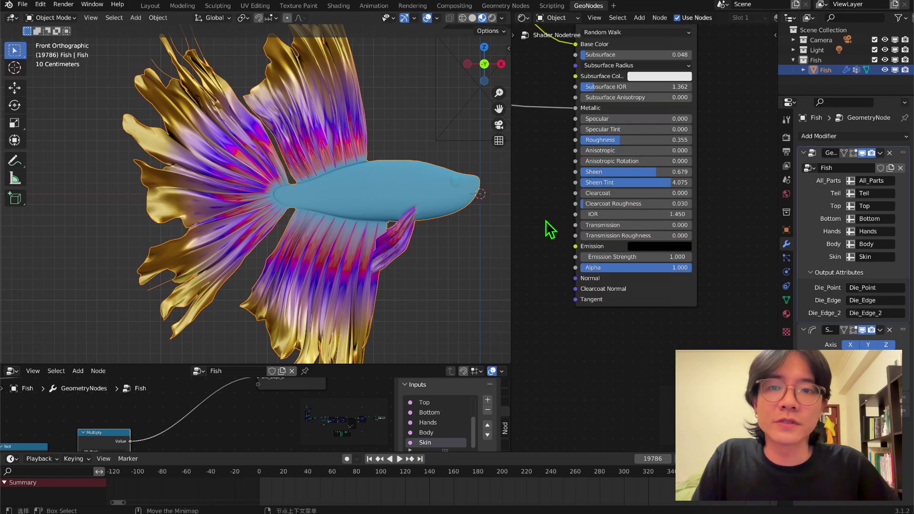
scroll(548, 230, down, 4)
middle_drag(571, 245, 558, 229)
scroll(618, 252, up, 5)
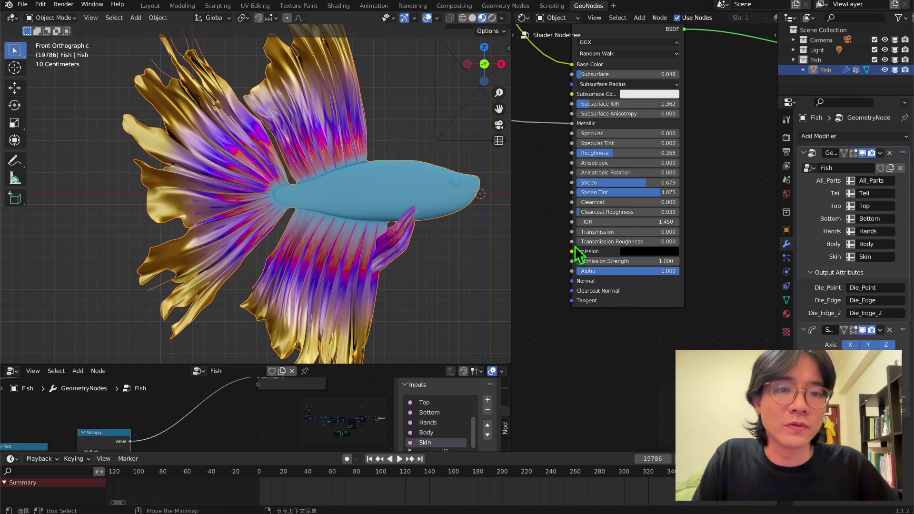
middle_drag(590, 235, 742, 238)
ctrl+middle_drag(743, 237, 669, 187)
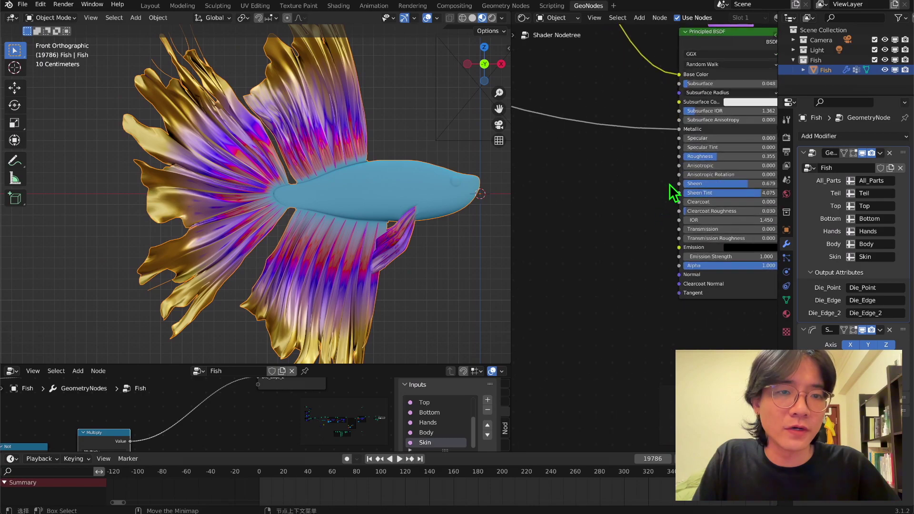
drag(681, 130, 680, 265)
scroll(666, 248, down, 3)
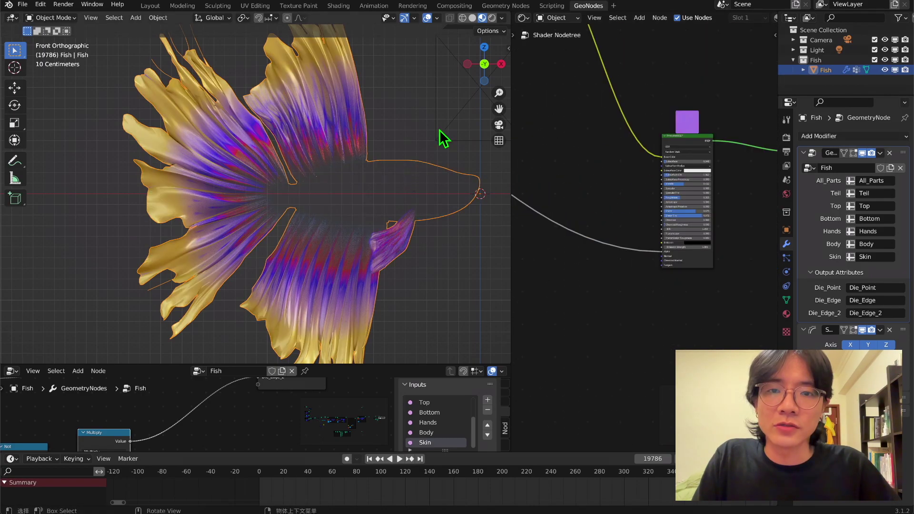
Duplicate the ColorRamp onto the link to Alpha, reset it to defaults, and shift its colour stop.
middle_drag(622, 301, 690, 274)
scroll(666, 274, down, 2)
key(shift+a)
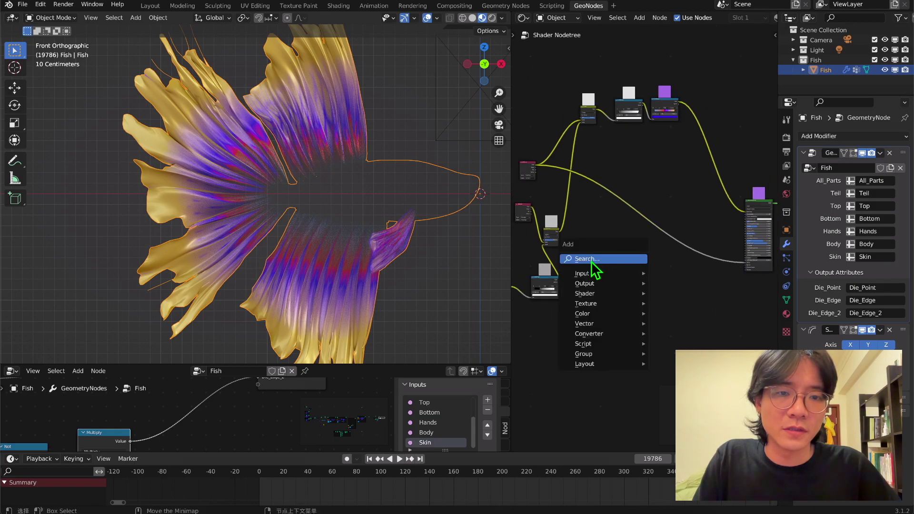
key(Escape)
key(shift+d)
click(649, 254)
key(BackSpace)
drag(640, 257, 666, 239)
scroll(667, 260, up, 14)
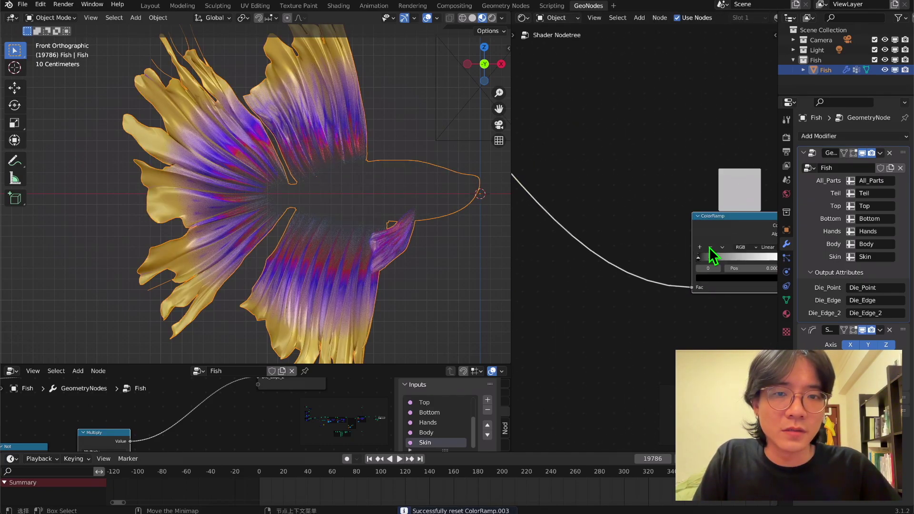
middle_drag(709, 247, 622, 236)
drag(618, 241, 652, 241)
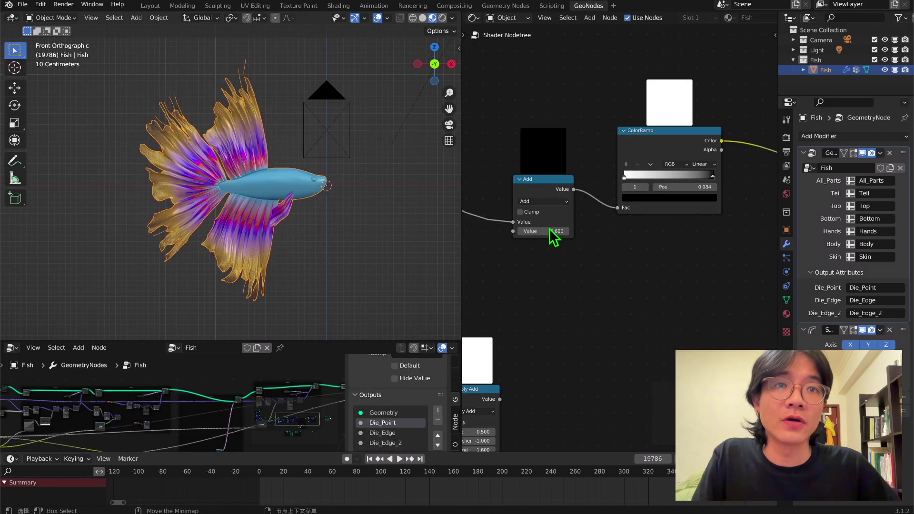
Raise the Add node, mute it while moving the Alpha ColorRamp's white stop towards the start, and unmute it.
drag(536, 182, 538, 151)
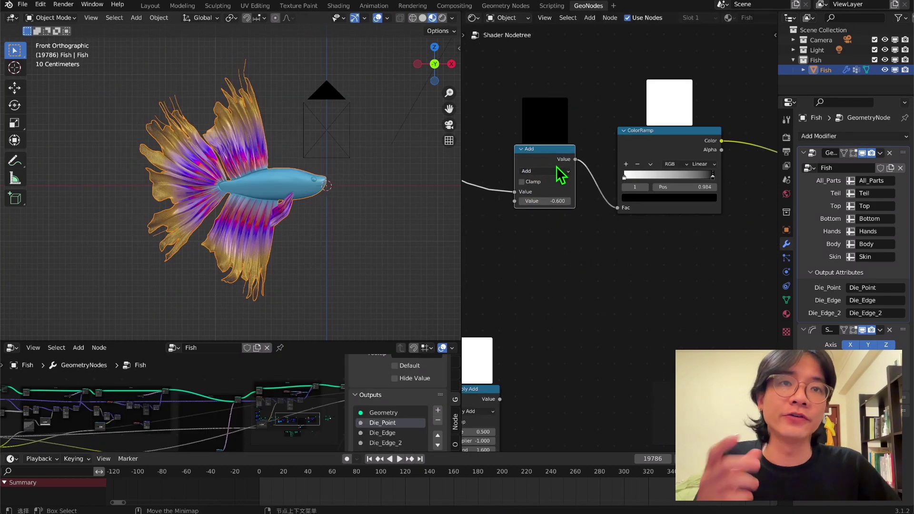
key(m)
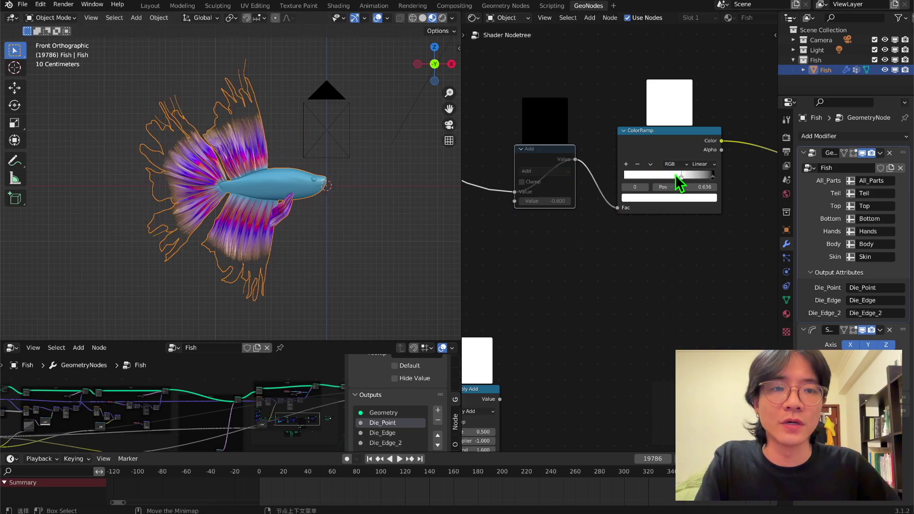
drag(681, 177, 597, 190)
key(m)
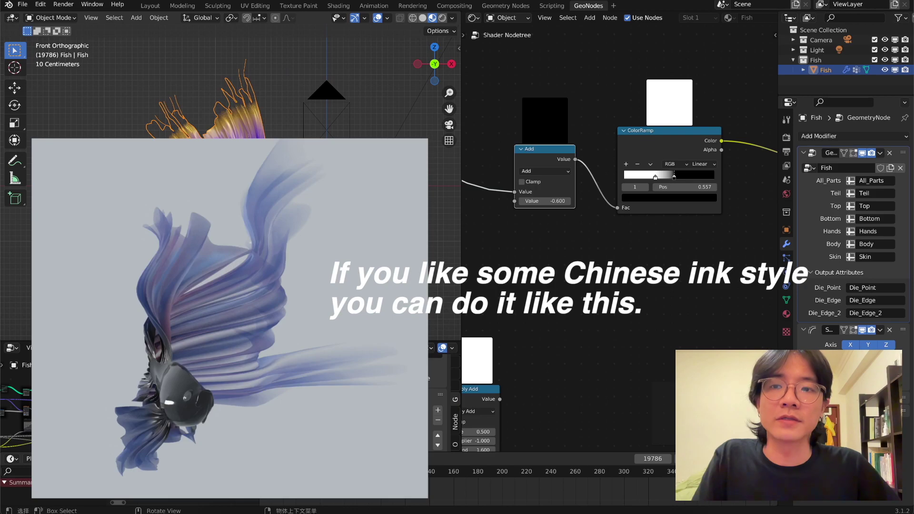
Deselect the fish and tighten the Alpha ColorRamp's stops, with the black stop at 0.410.
click(286, 76)
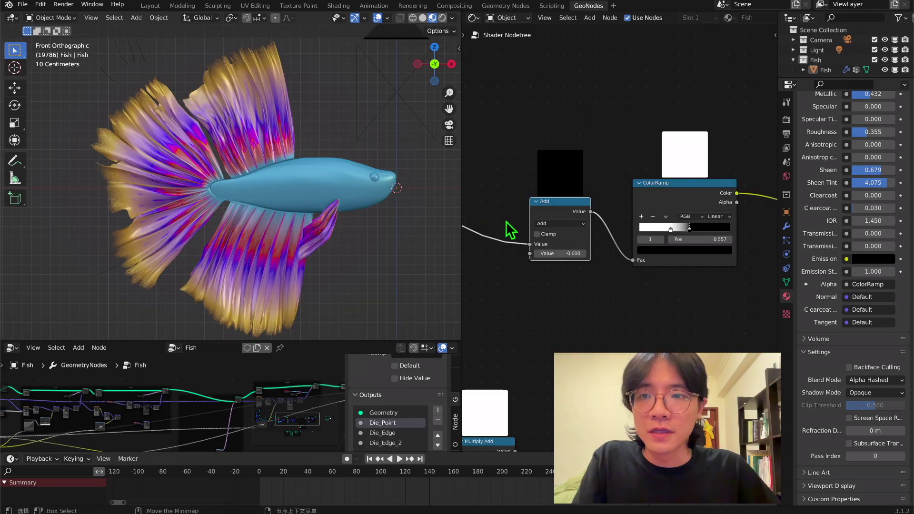
drag(671, 228, 678, 227)
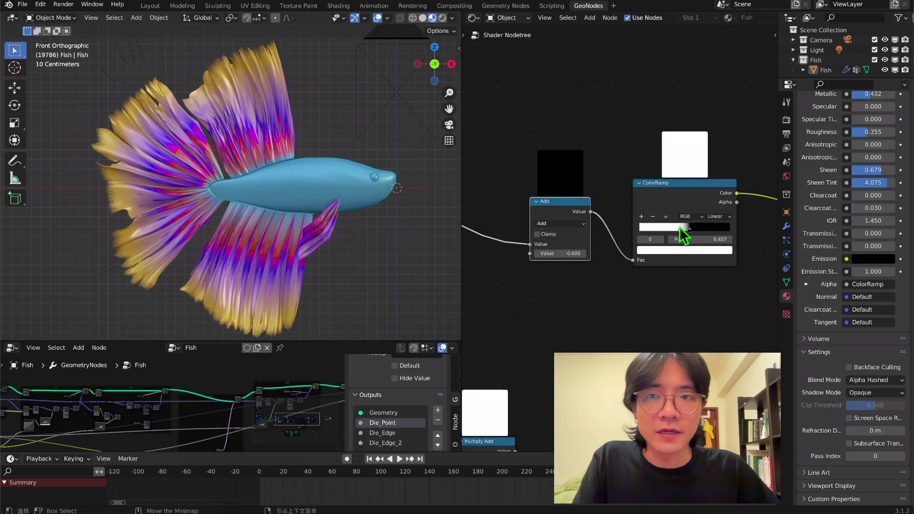
scroll(304, 252, down, 3)
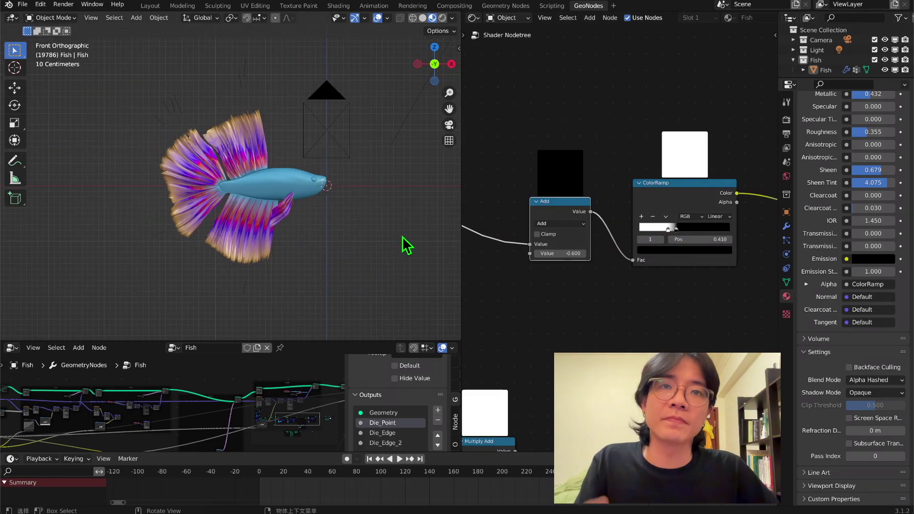
Add a Noise Texture below the Alpha ColorRamp and feed its Fac output into the Principled BSDF's Alpha.
scroll(567, 334, down, 7)
middle_drag(570, 292, 597, 244)
drag(571, 306, 554, 332)
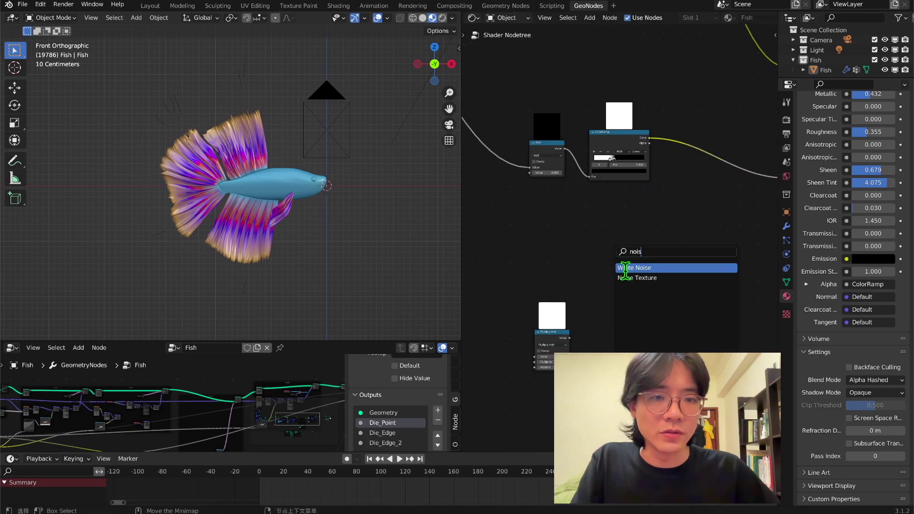
click(629, 278)
click(616, 244)
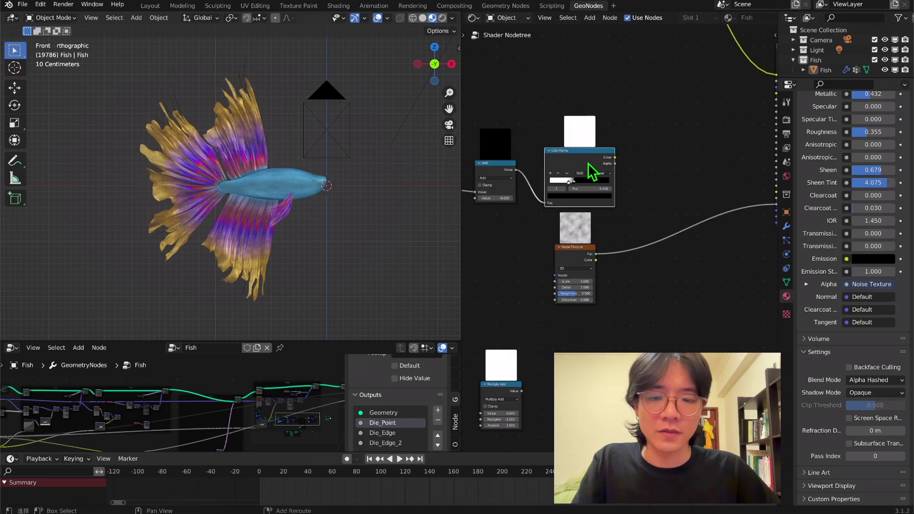
Duplicate the ColorRamp onto the link from the Noise Texture to Alpha and set its black stop to 0.511.
key(shift+d)
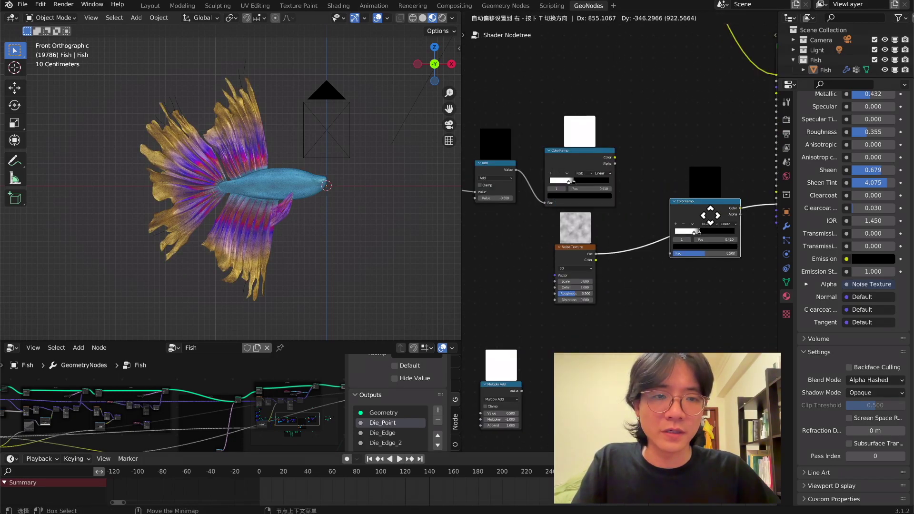
click(708, 223)
middle_drag(728, 281, 683, 278)
scroll(683, 278, up, 4)
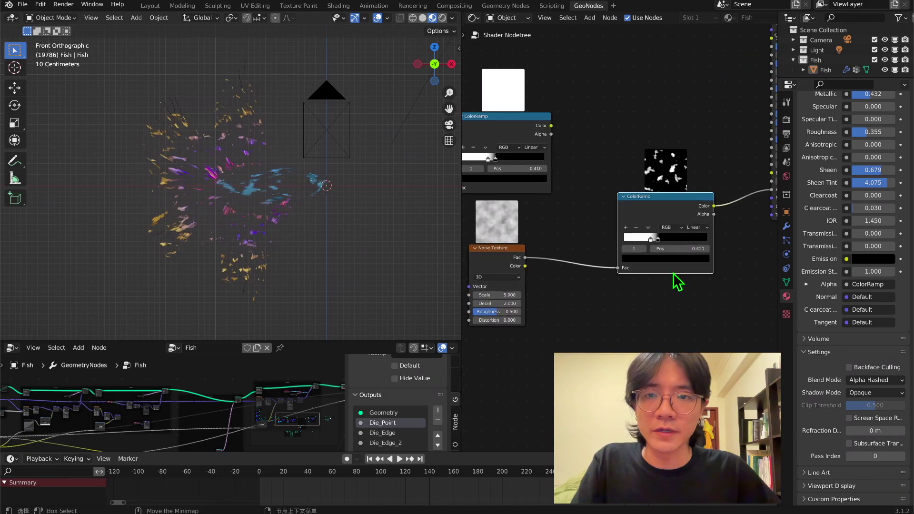
scroll(674, 273, down, 1)
drag(655, 238, 663, 238)
scroll(486, 233, down, 2)
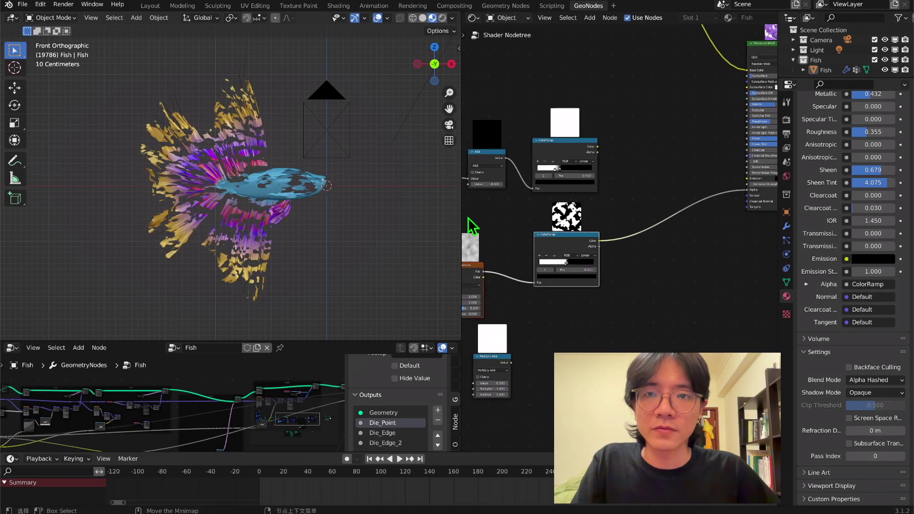
Add a MixRGB node set to Lighten that combines both ColorRamps and drives Alpha.
key(shift+a)
text(mix)
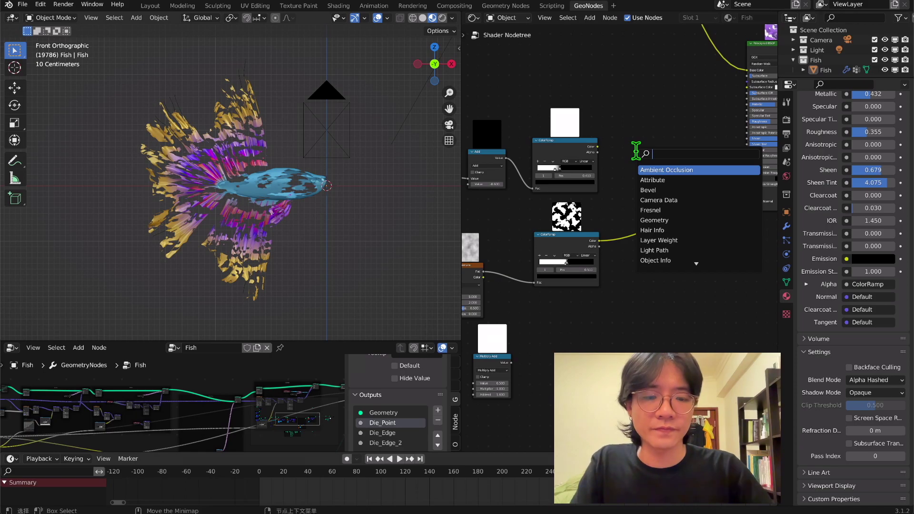
click(664, 169)
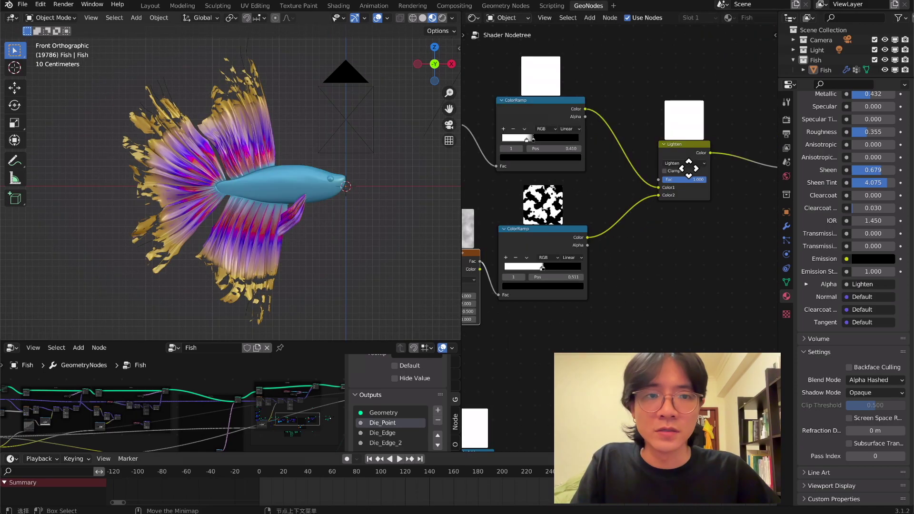
Set the Noise Texture's scale to 1.800 and move its ColorRamp's white stop towards the start.
middle_drag(602, 266, 677, 225)
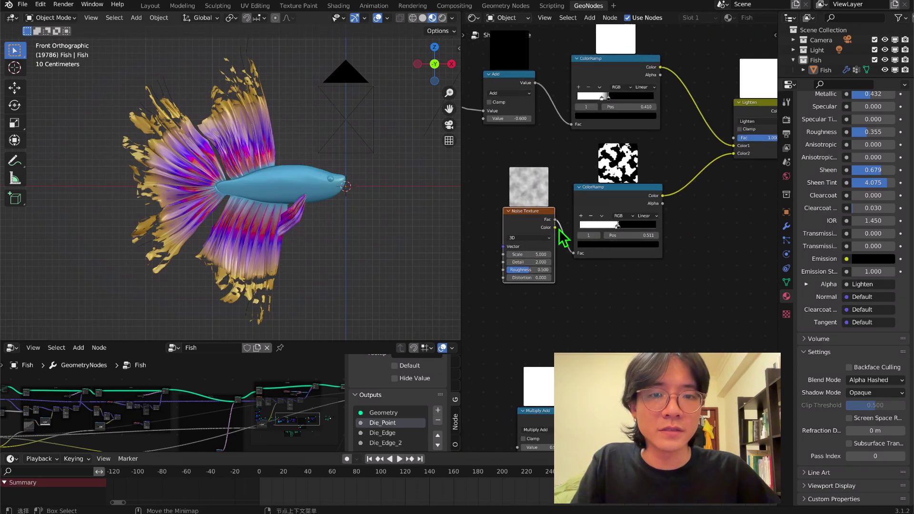
drag(522, 254, 498, 254)
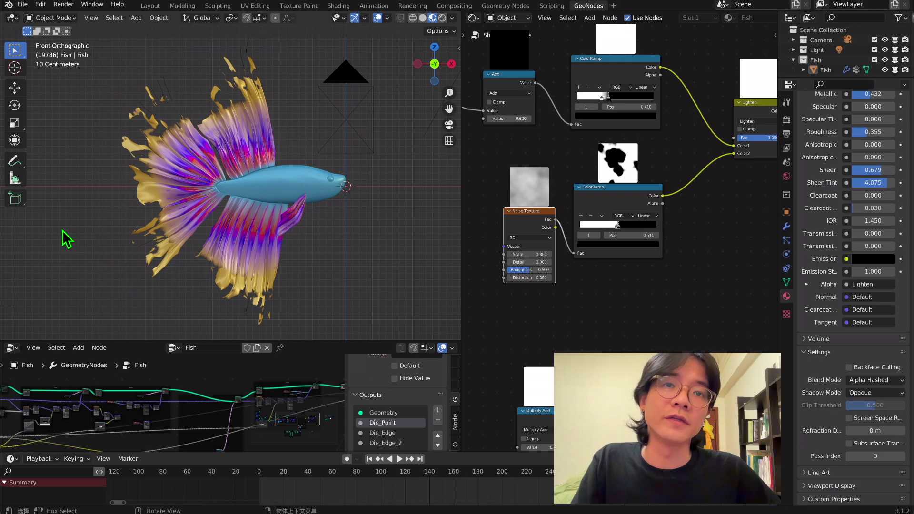
drag(617, 232, 582, 236)
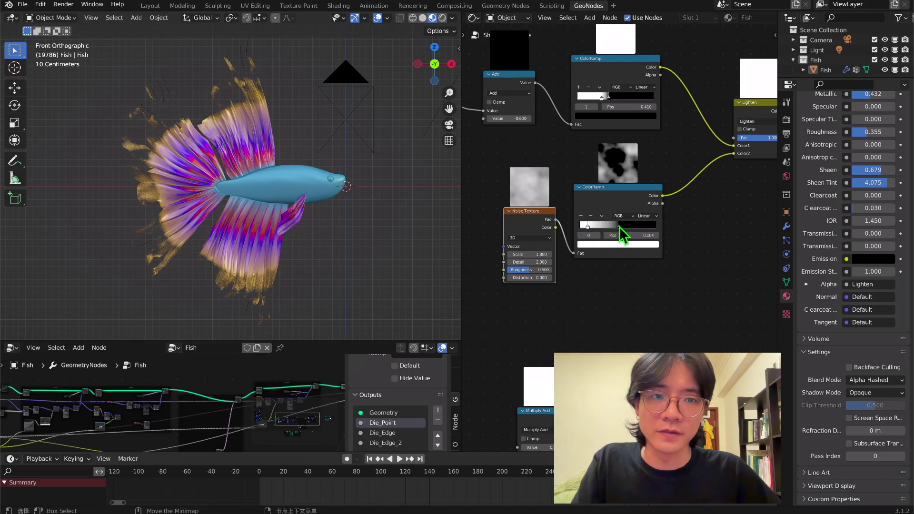
Switch the noise ColorRamp's interpolation to Constant and move its black stop to about 0.56.
click(645, 215)
click(649, 258)
mouse_move(631, 228)
mouse_down()
mouse_move(613, 228)
mouse_move(622, 227)
mouse_up()
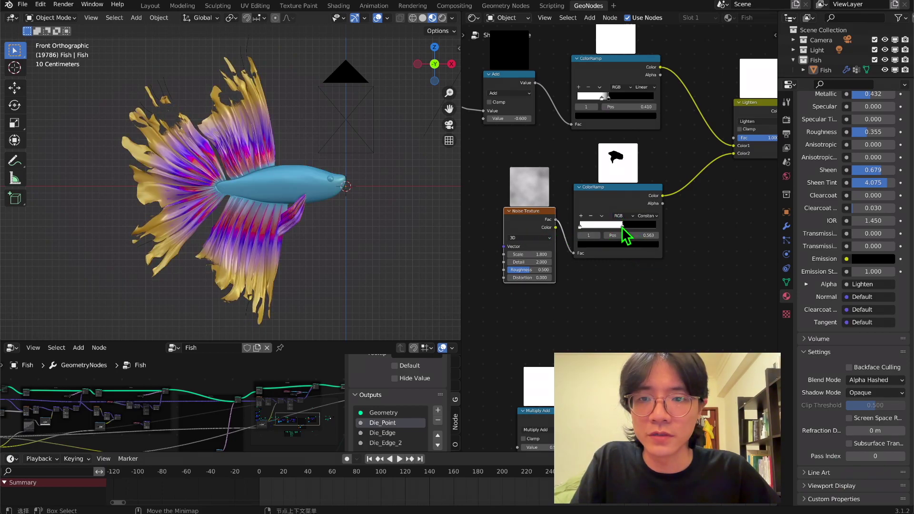
Switch the Noise Texture to 4D and check the torn fin edges on the fish.
click(536, 237)
click(537, 276)
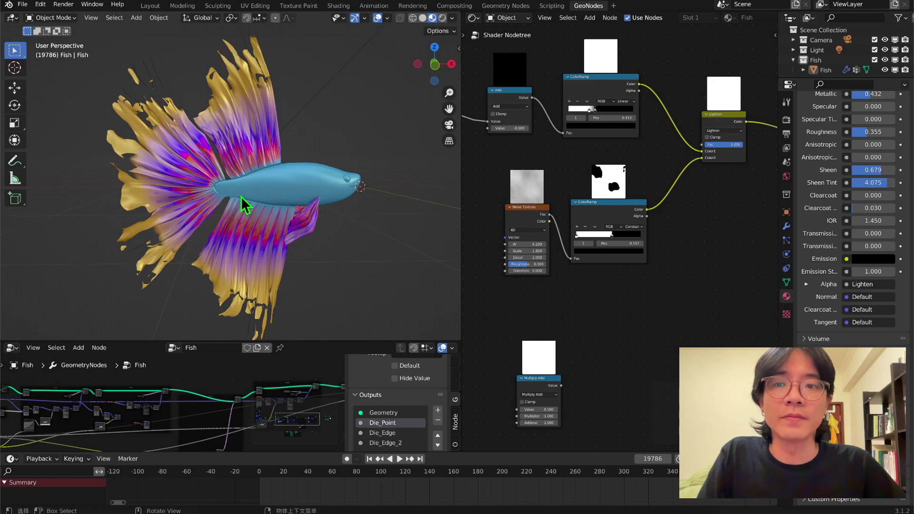
middle_drag(244, 205, 415, 96)
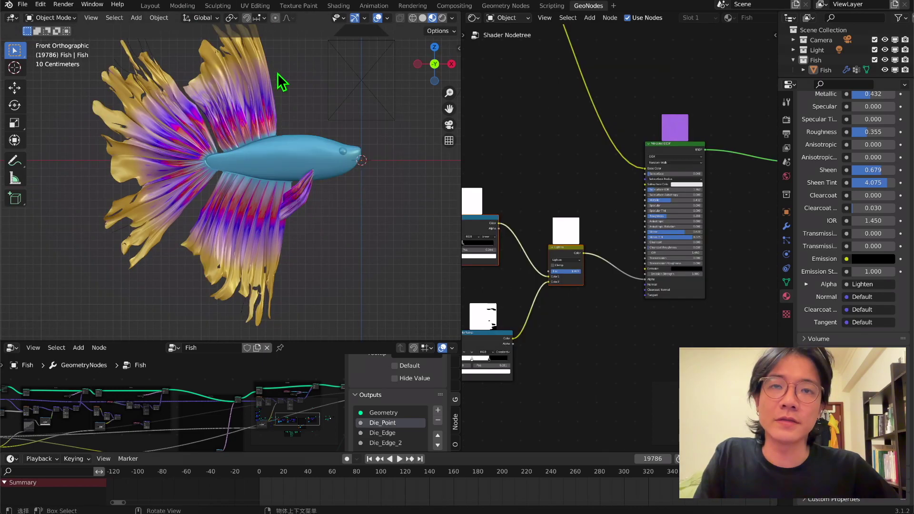
Reposition the Principled BSDF node and set its roughness to 0.382 and sheen to 20.
scroll(694, 195, up, 5)
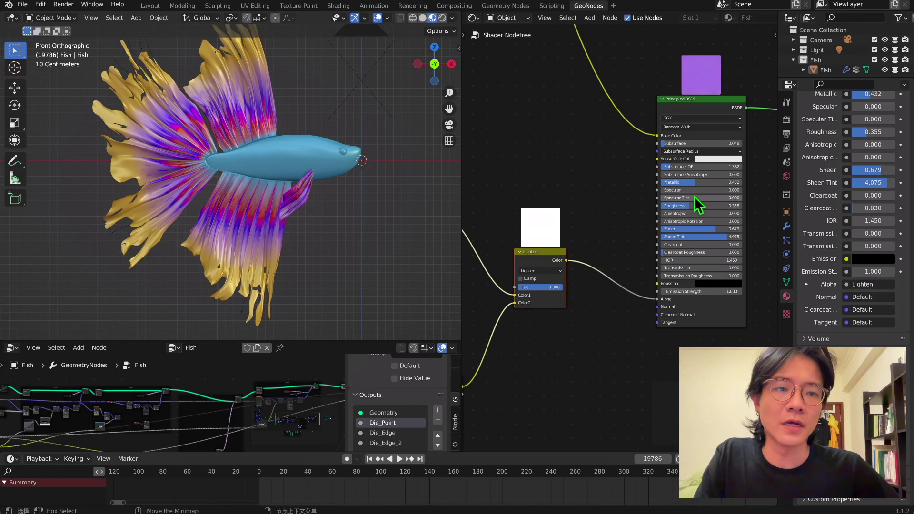
middle_drag(697, 204, 598, 226)
drag(584, 123, 595, 94)
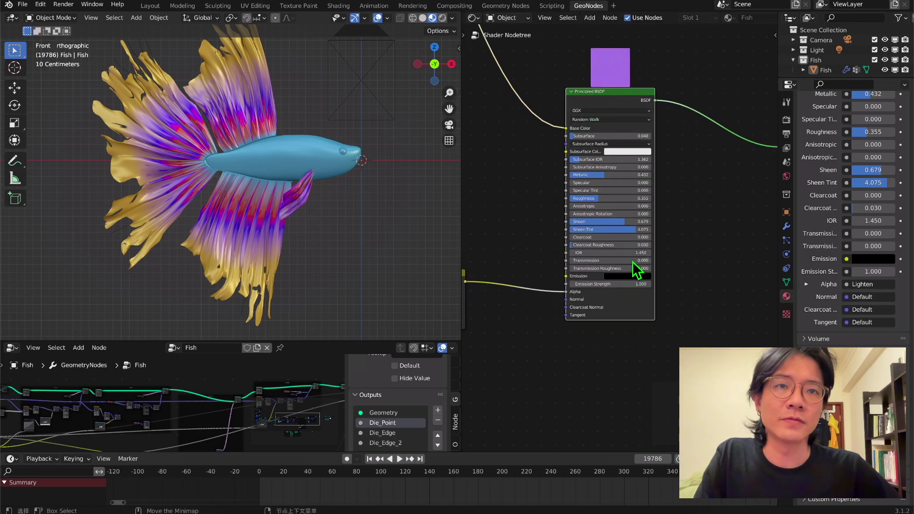
drag(650, 214, 629, 237)
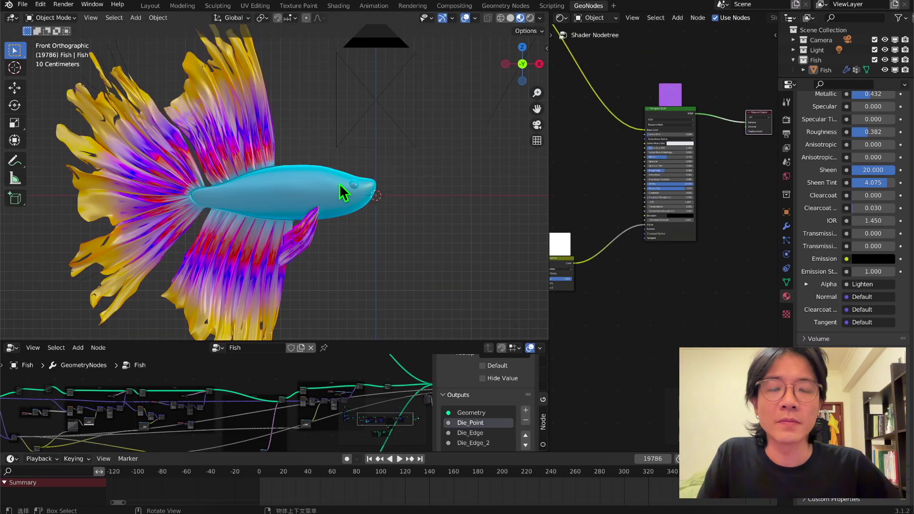
Add a Noise Texture node to the fish material and connect its Color output to the Principled BSDF's Base Color.
scroll(419, 193, up, 3)
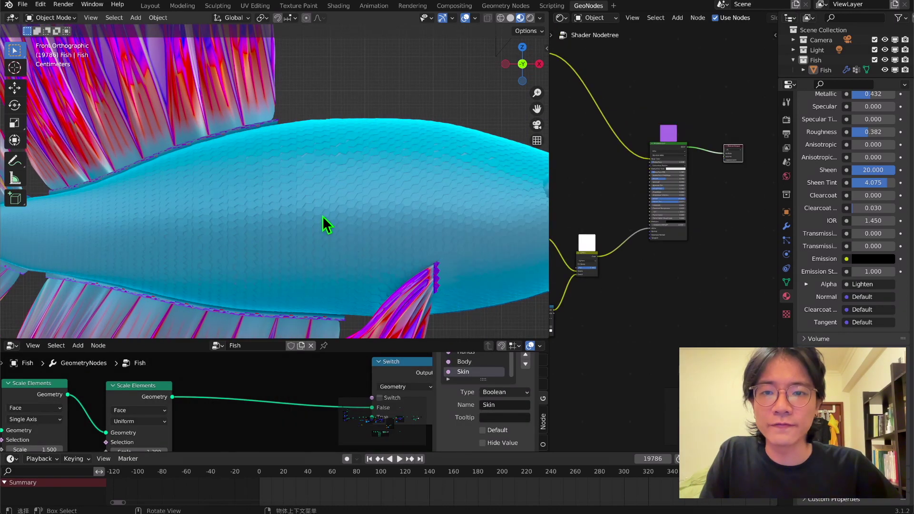
scroll(317, 201, down, 4)
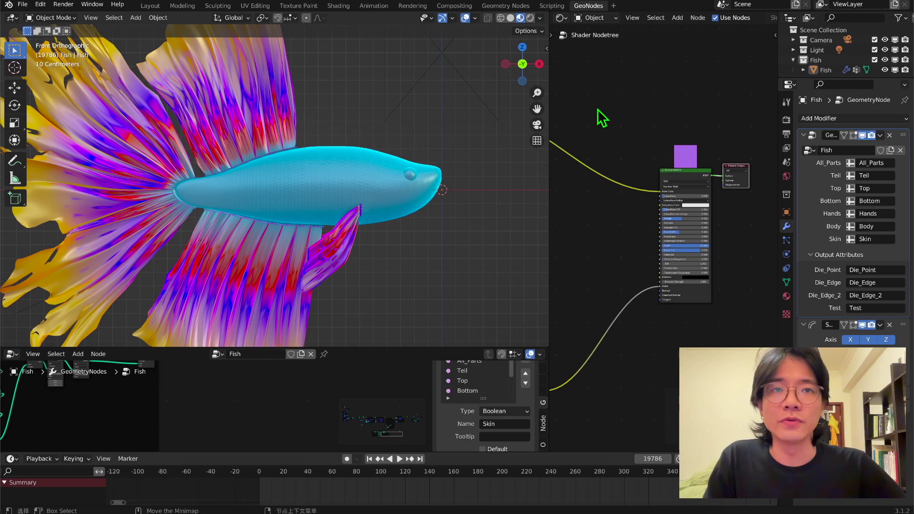
middle_drag(598, 109, 599, 160)
scroll(349, 183, up, 1)
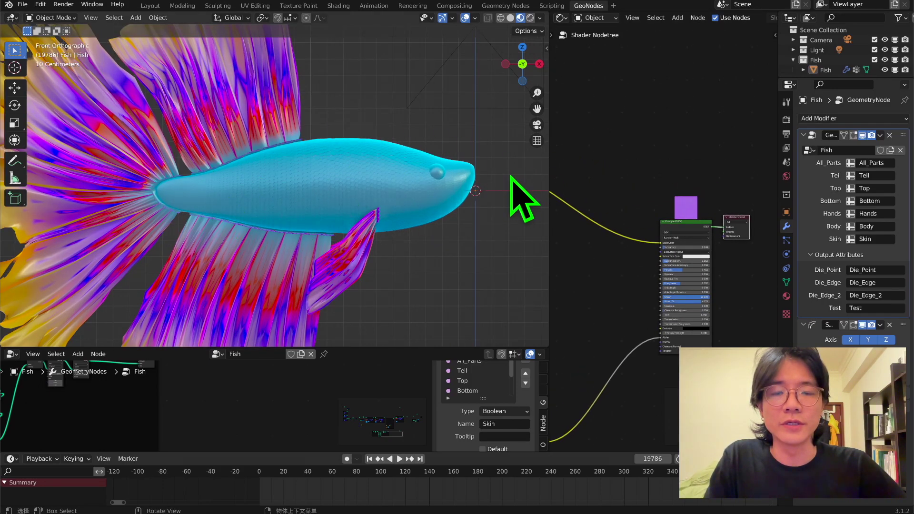
key(shift+a)
click(581, 97)
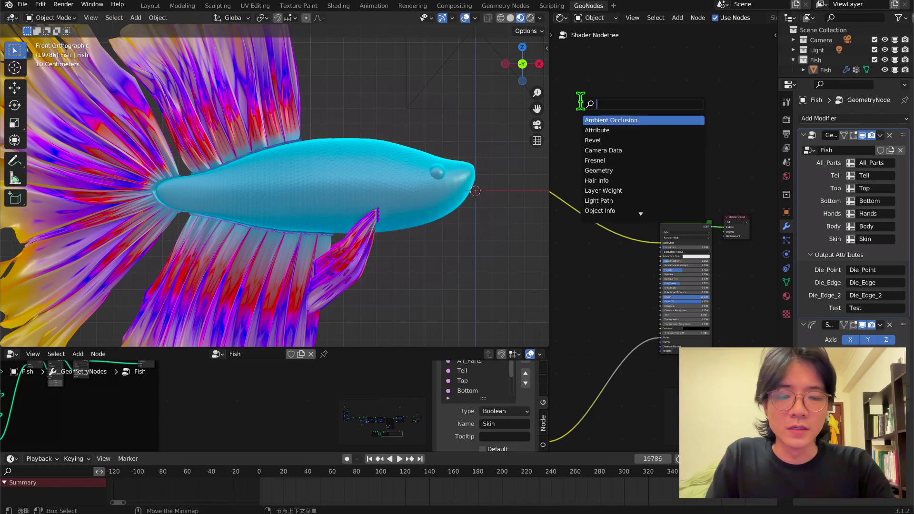
text(nim)
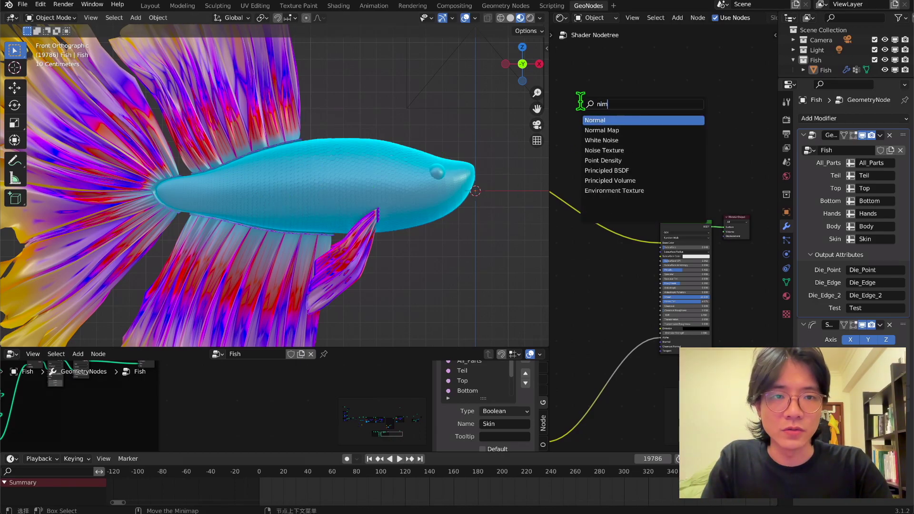
click(604, 150)
click(608, 149)
scroll(619, 151, up, 2)
drag(614, 144, 638, 205)
drag(660, 245, 660, 245)
Inspect the noise colouring on the body scales up close and move the Noise Texture node further from the Principled BSDF.
middle_drag(339, 153, 318, 155)
scroll(318, 155, up, 5)
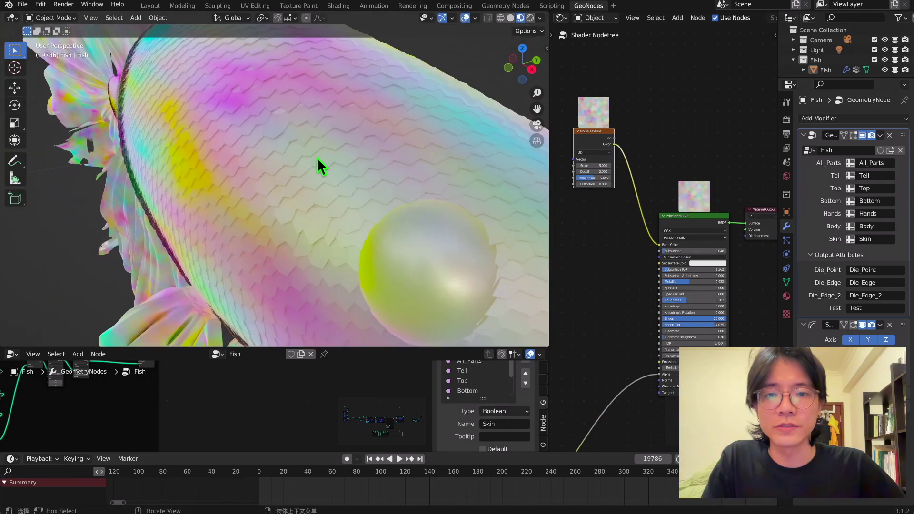
middle_drag(184, 153, 247, 126)
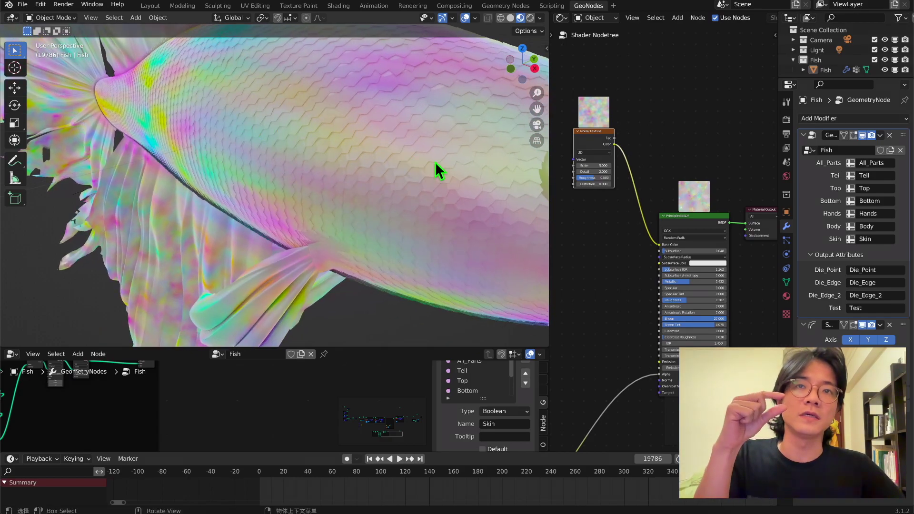
middle_drag(436, 170, 307, 157)
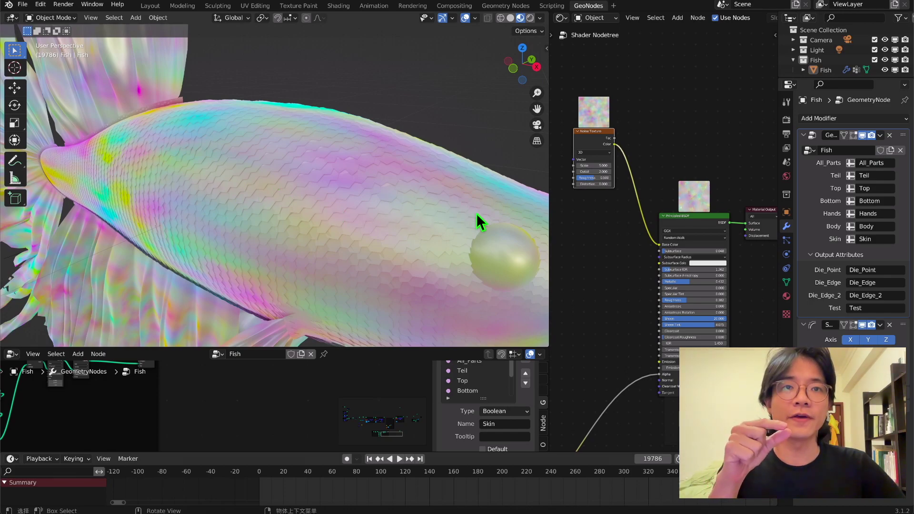
scroll(323, 159, up, 3)
scroll(355, 175, up, 2)
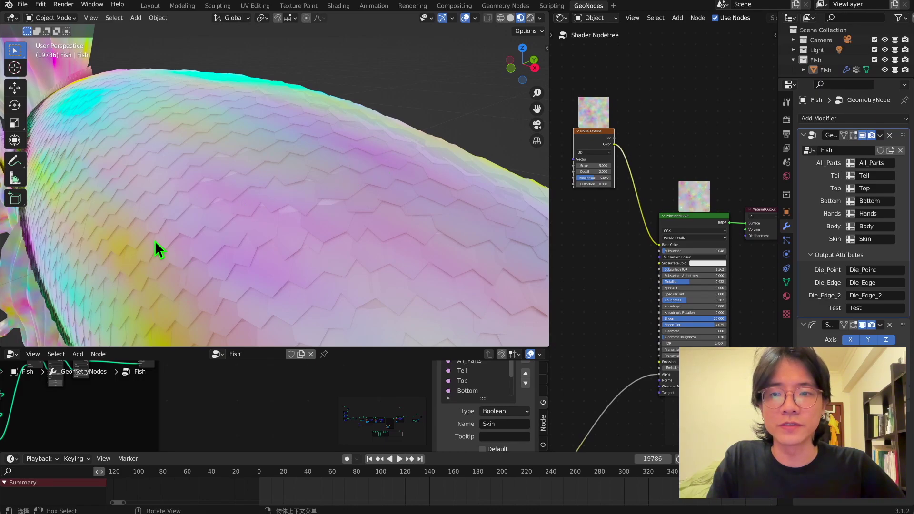
scroll(594, 204, down, 3)
middle_drag(587, 211, 651, 187)
drag(675, 149, 655, 123)
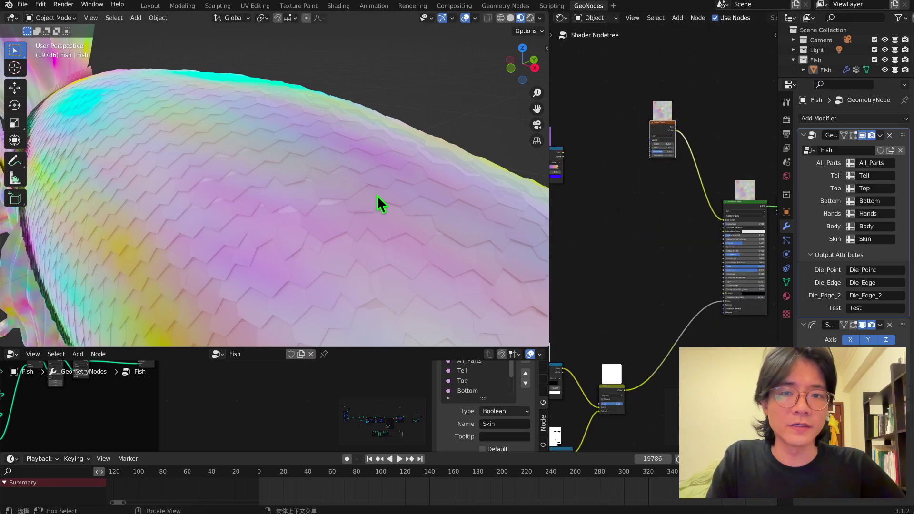
Add a Capture Attribute node near the Switch at the end of the fish skin frame in the geometry node tree.
scroll(303, 199, down, 7)
middle_drag(375, 234, 407, 214)
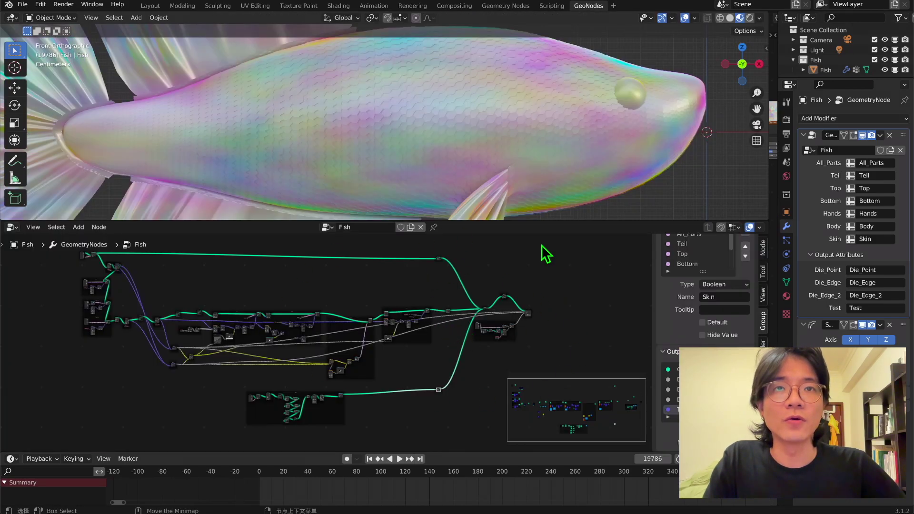
drag(224, 381, 377, 438)
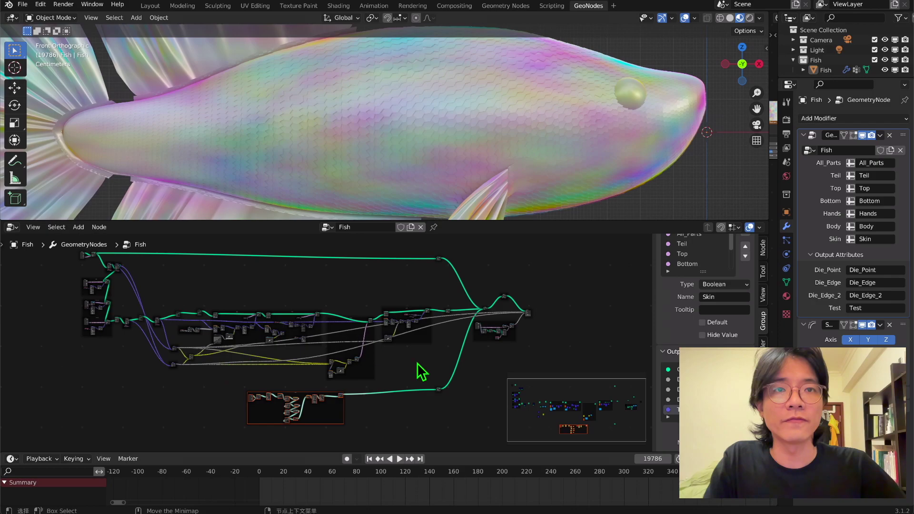
scroll(365, 416, up, 20)
middle_drag(365, 418, 433, 301)
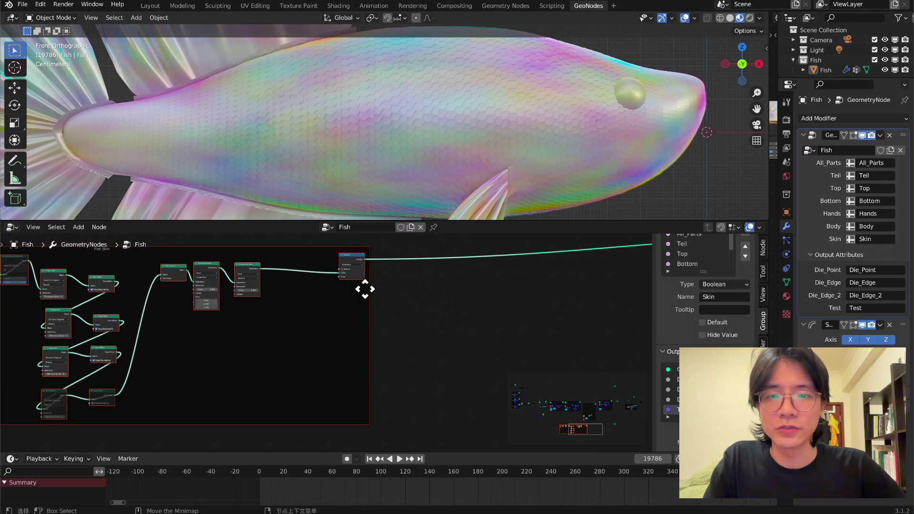
middle_drag(368, 305, 327, 318)
click(428, 329)
scroll(381, 324, up, 1)
key(shift+a)
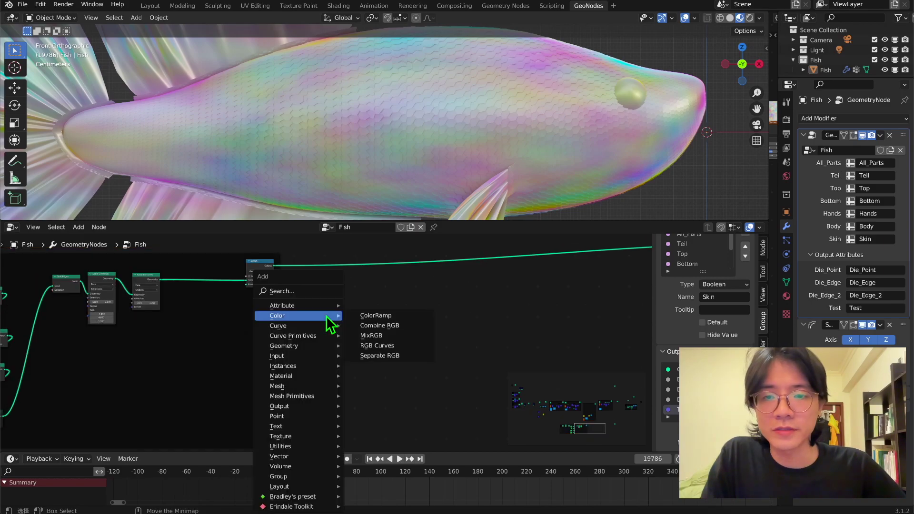
click(320, 289)
scroll(380, 367, up, 3)
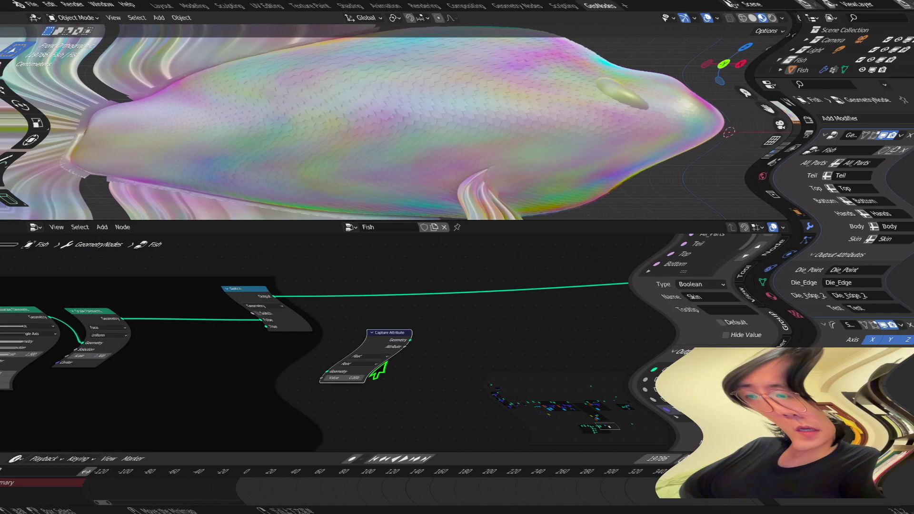
Insert the Capture Attribute node between the last Scale Elements node and the False input of the Switch.
drag(383, 335, 277, 327)
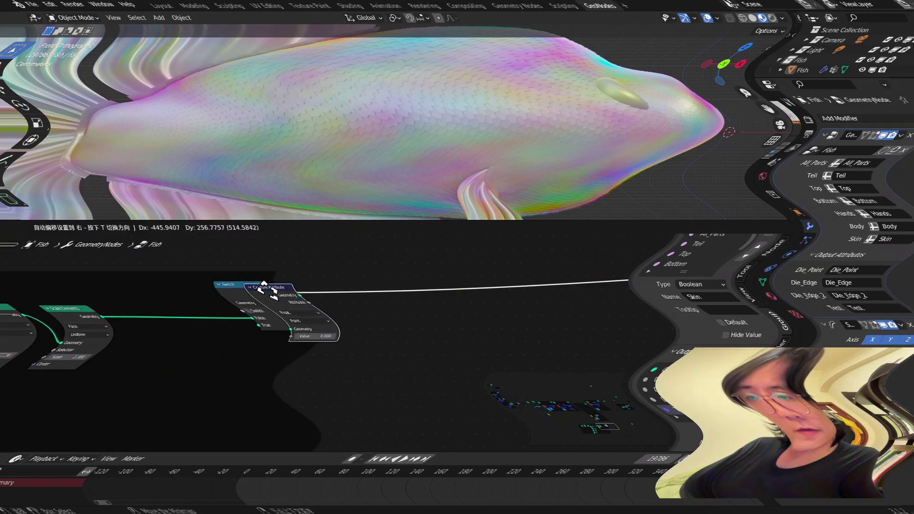
click(367, 336)
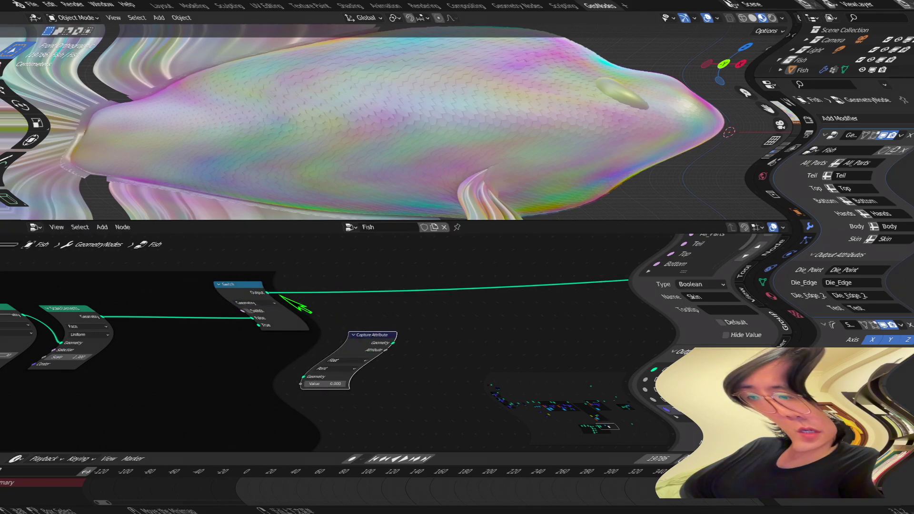
mouse_move(359, 348)
mouse_down()
mouse_move(315, 309)
mouse_move(314, 281)
mouse_move(274, 309)
mouse_move(293, 312)
mouse_move(316, 297)
mouse_move(350, 316)
mouse_move(198, 287)
mouse_move(321, 316)
mouse_move(167, 292)
mouse_move(162, 299)
mouse_move(369, 332)
mouse_move(364, 339)
mouse_up()
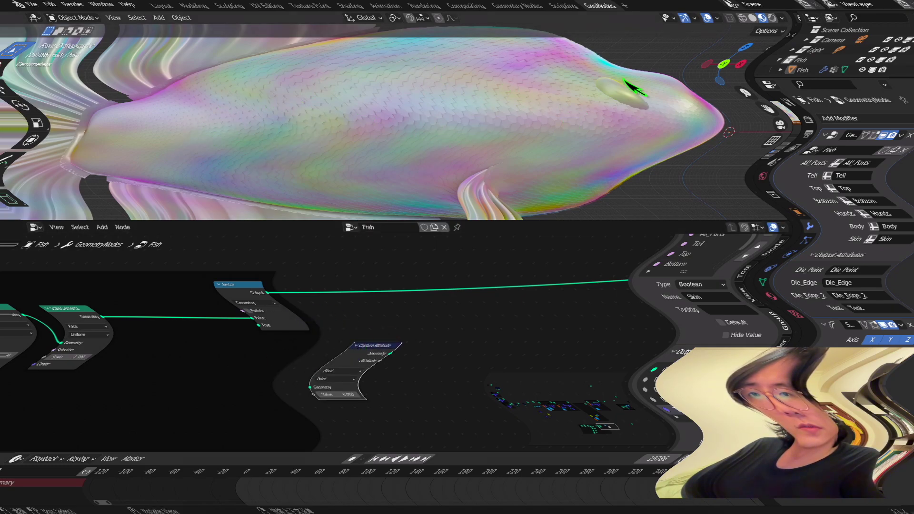
drag(358, 346, 121, 310)
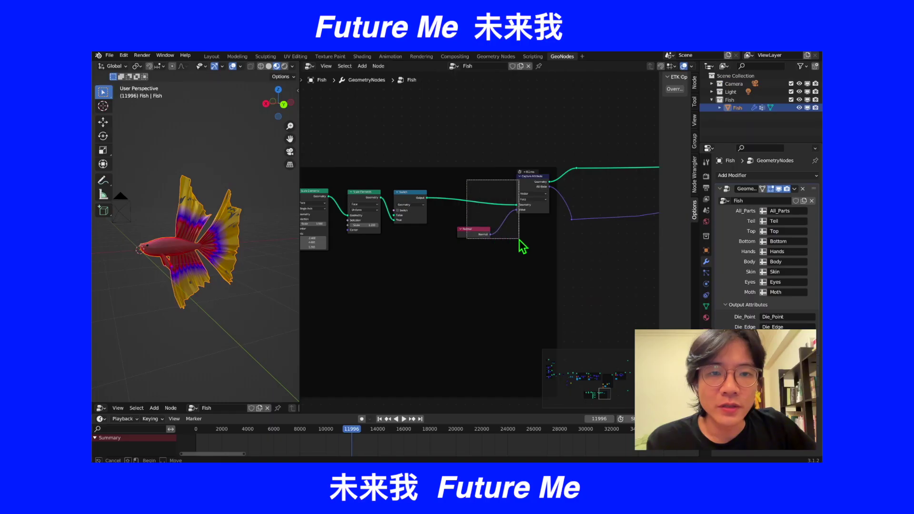
Review the other version of the node tree, where Capture Attribute and Normal sit after the Switch.
drag(519, 241, 535, 219)
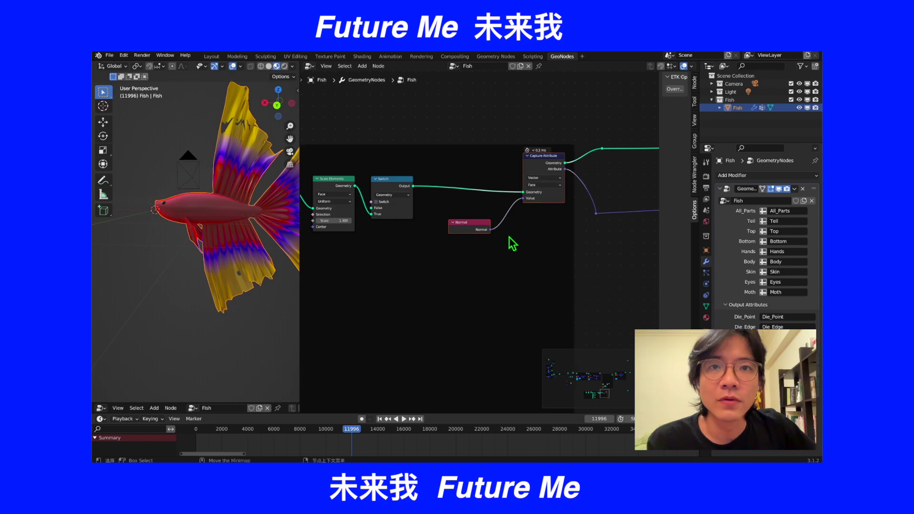
scroll(511, 212, down, 1)
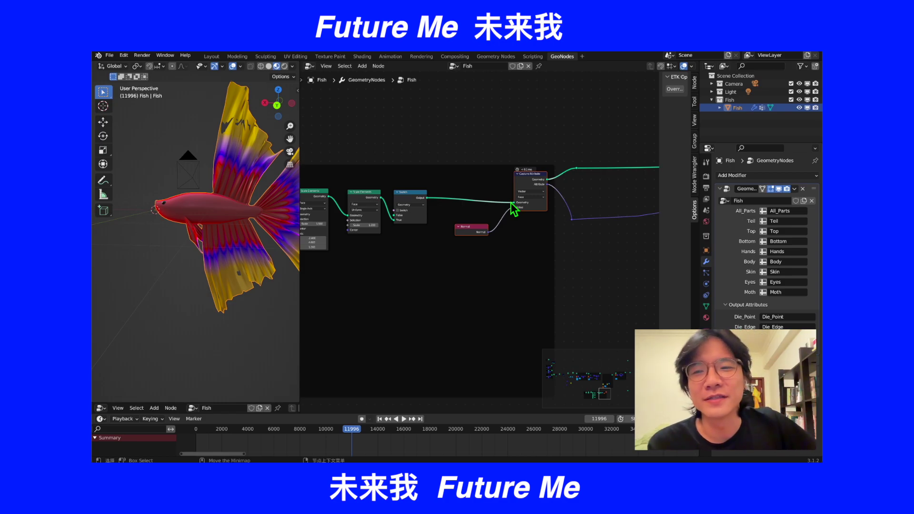
middle_drag(209, 232, 229, 246)
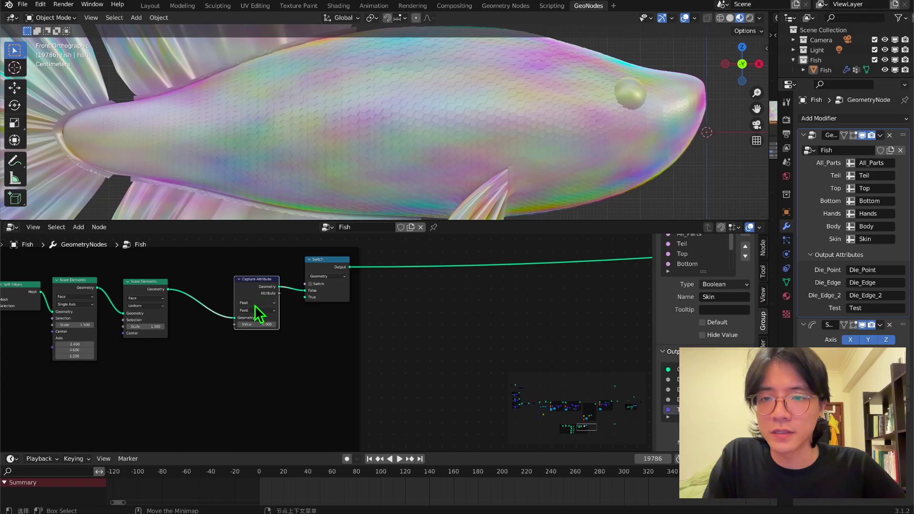
Set the Capture Attribute's data type to Vector and connect a new Normal node to its Value input.
click(255, 304)
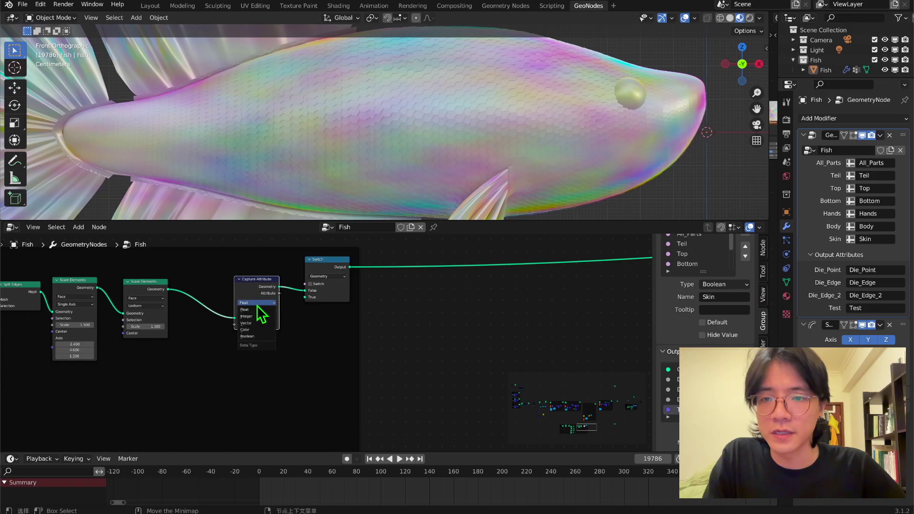
click(255, 336)
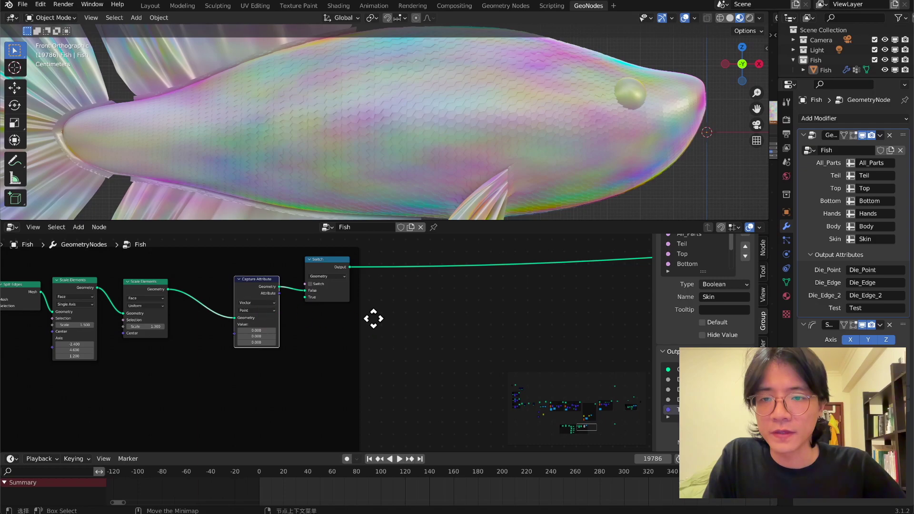
scroll(374, 320, down, 2)
key(shift+a)
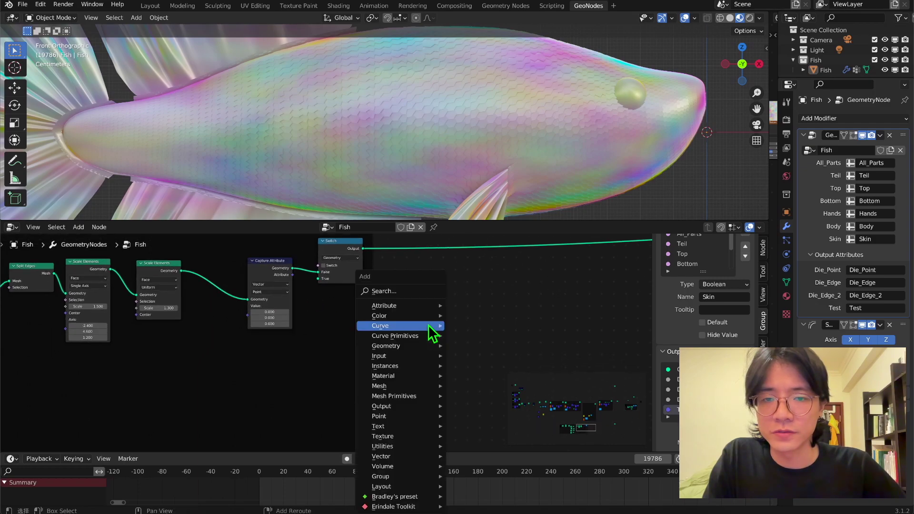
click(430, 292)
text(mo)
key(BackSpace)
key(BackSpace)
text(nom)
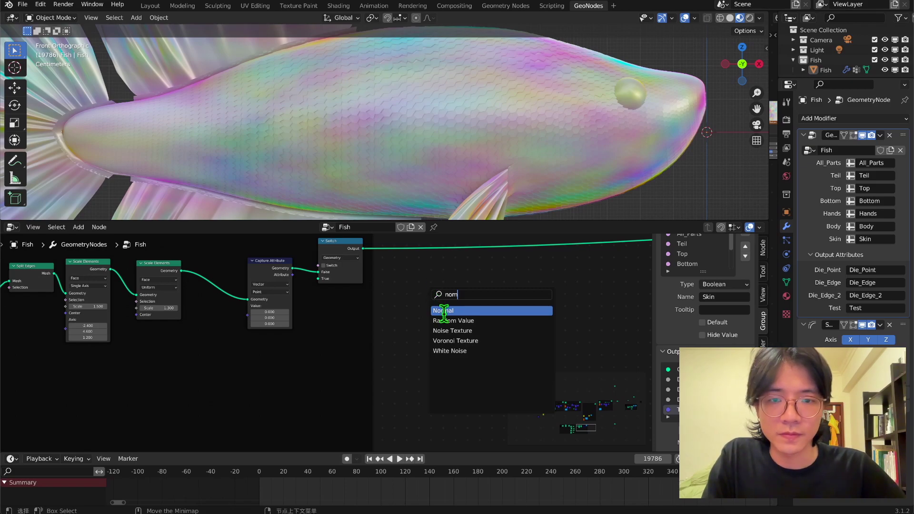
click(444, 310)
click(204, 328)
drag(234, 321, 261, 316)
Set the Capture Attribute's domain to Face.
scroll(420, 315, down, 3)
scroll(362, 324, up, 5)
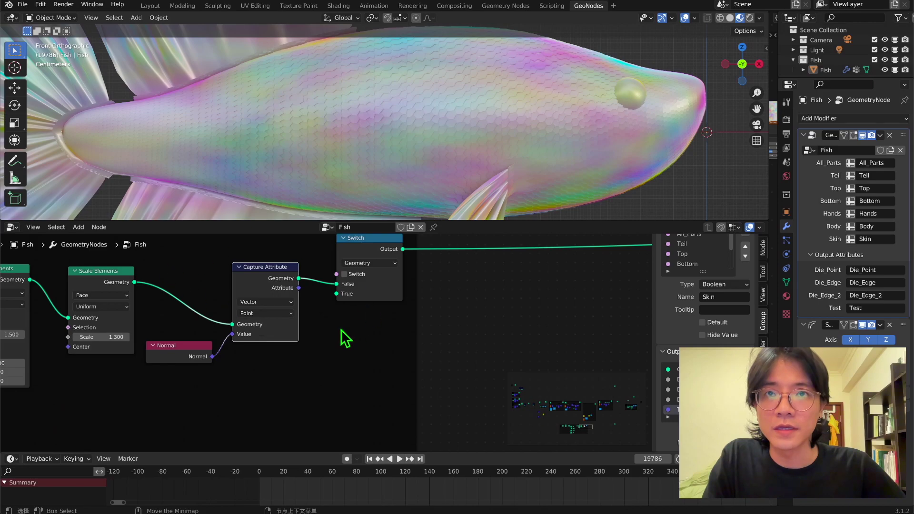
click(253, 313)
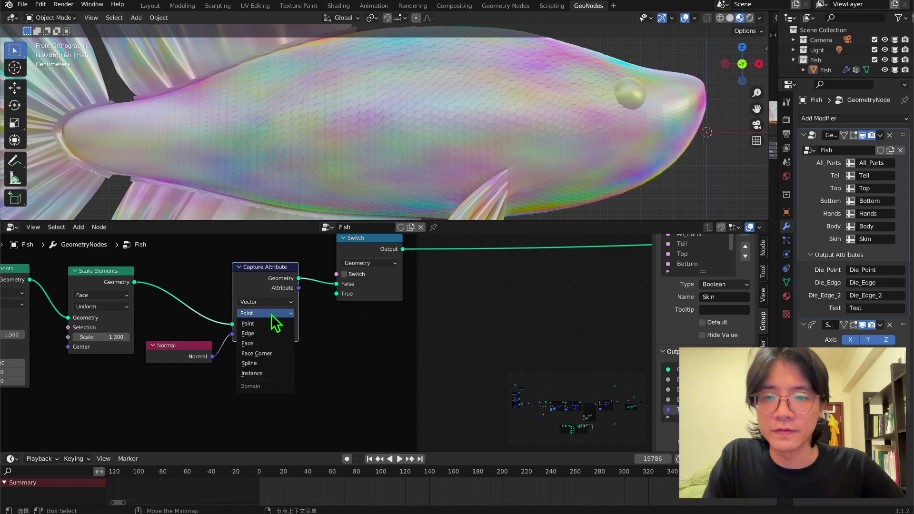
click(258, 344)
Expose the captured attribute as a Group Output socket named Skin and set its attribute domain to Face.
scroll(362, 301, down, 2)
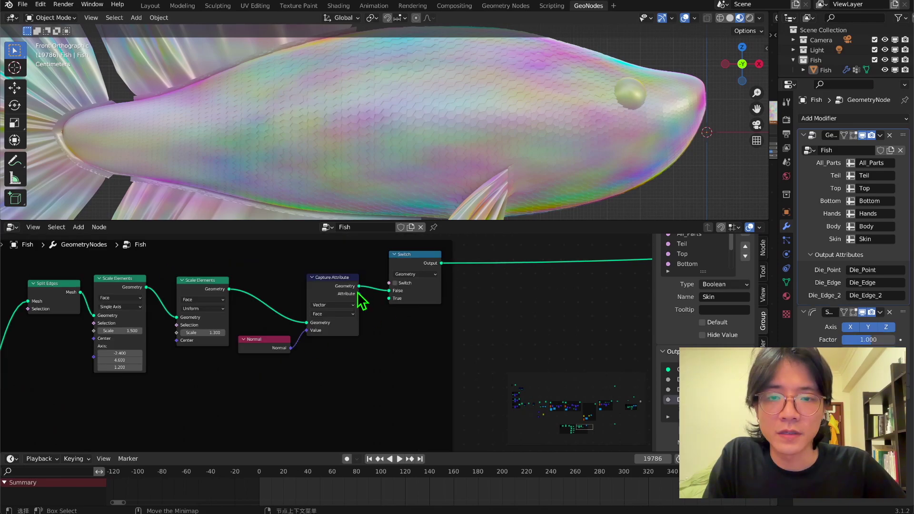
drag(359, 293, 370, 373)
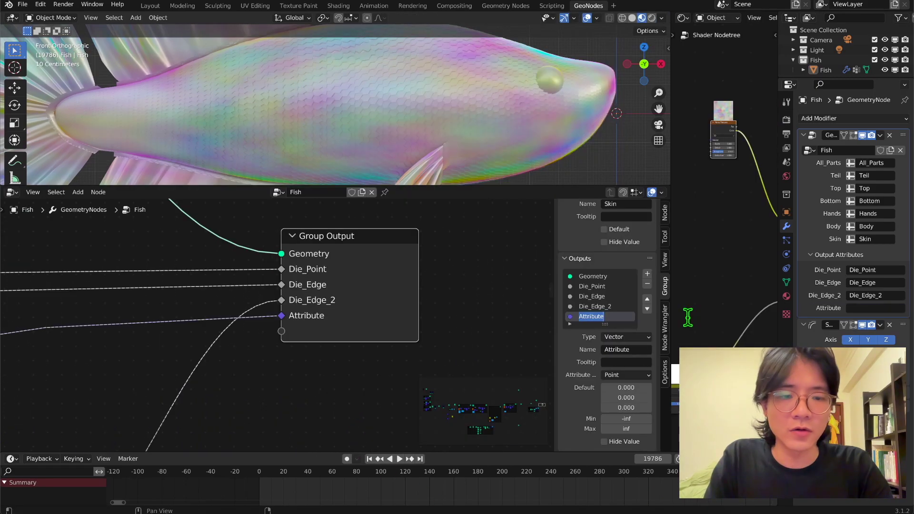
text(Skin)
key(Return)
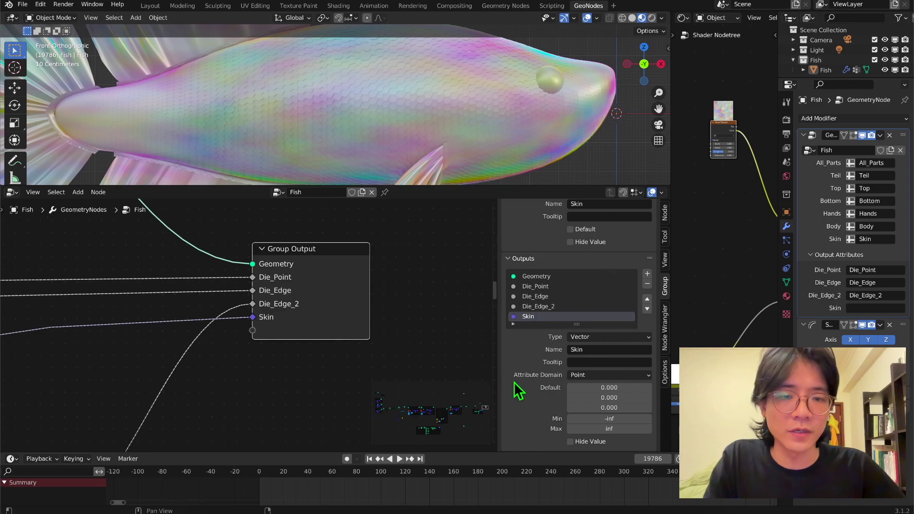
click(574, 375)
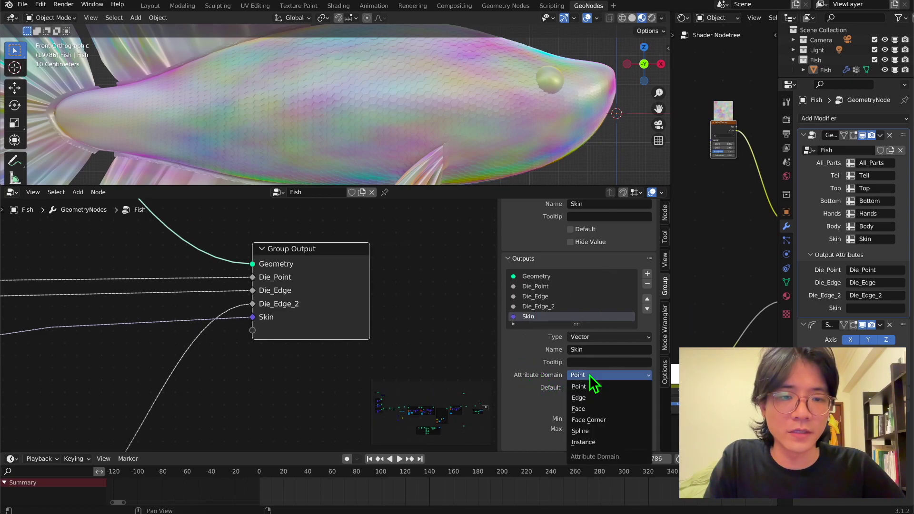
click(585, 402)
Enter Skin as the attribute name for the Skin output in the Geometry Nodes modifier.
click(591, 349)
click(874, 308)
click(860, 104)
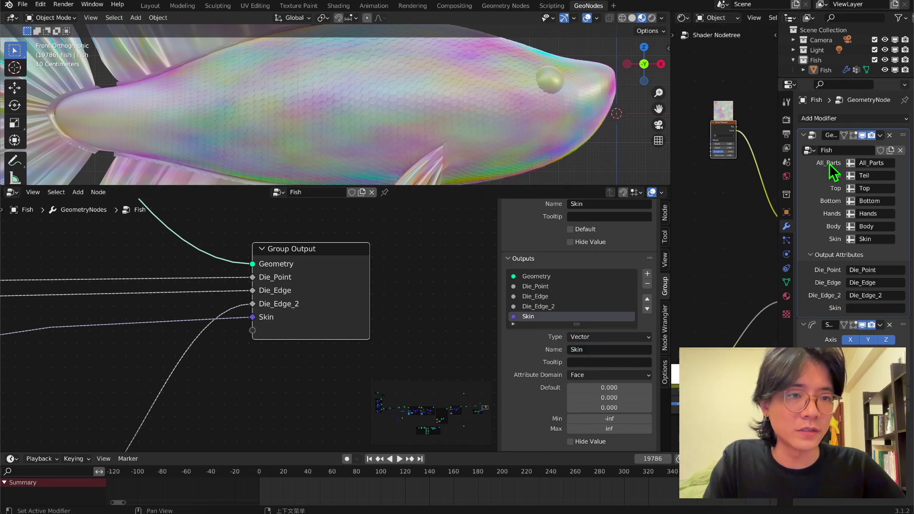
click(858, 309)
text(Skin)
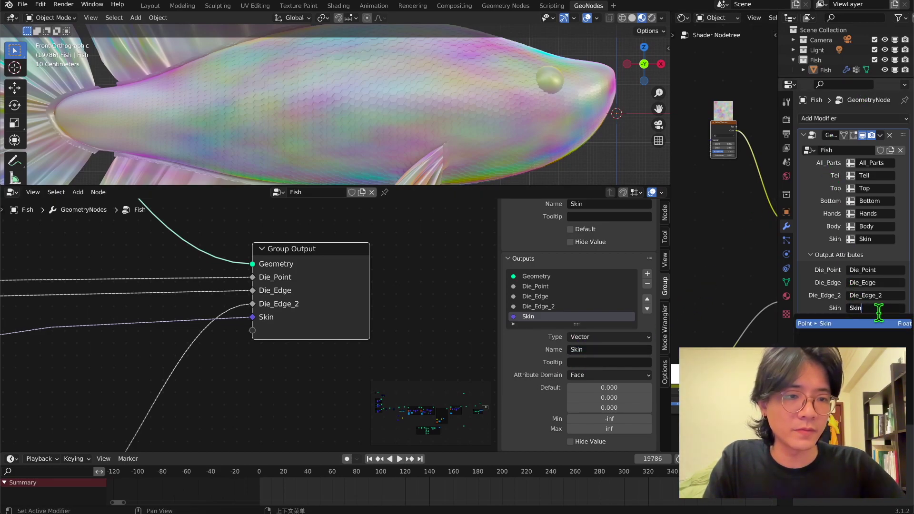
key(Return)
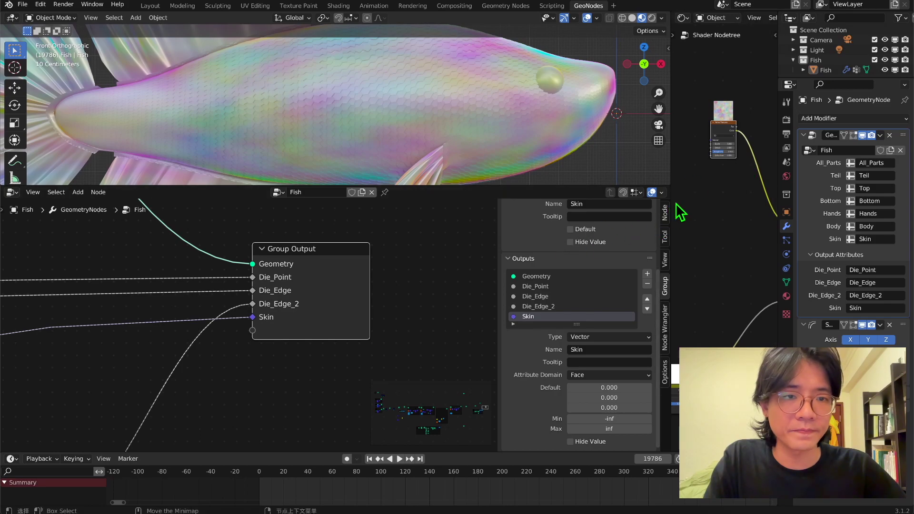
Add an Attribute node named Skin to the fish material and connect its Color output to the Principled BSDF's Base Color.
drag(671, 200, 526, 205)
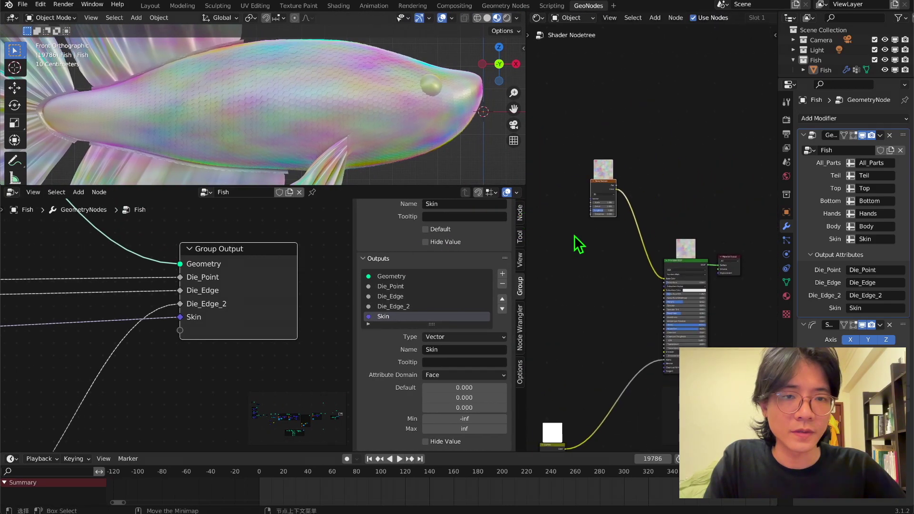
key(shift+a)
click(587, 222)
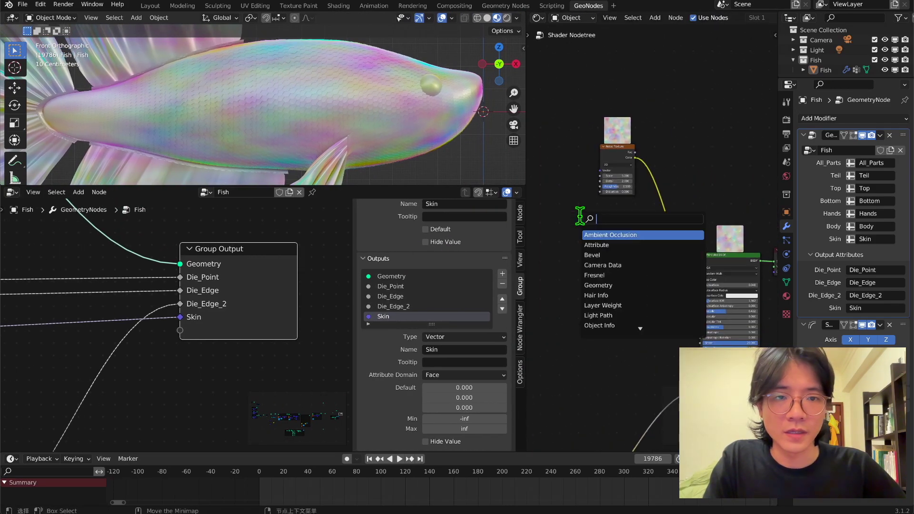
text(ma)
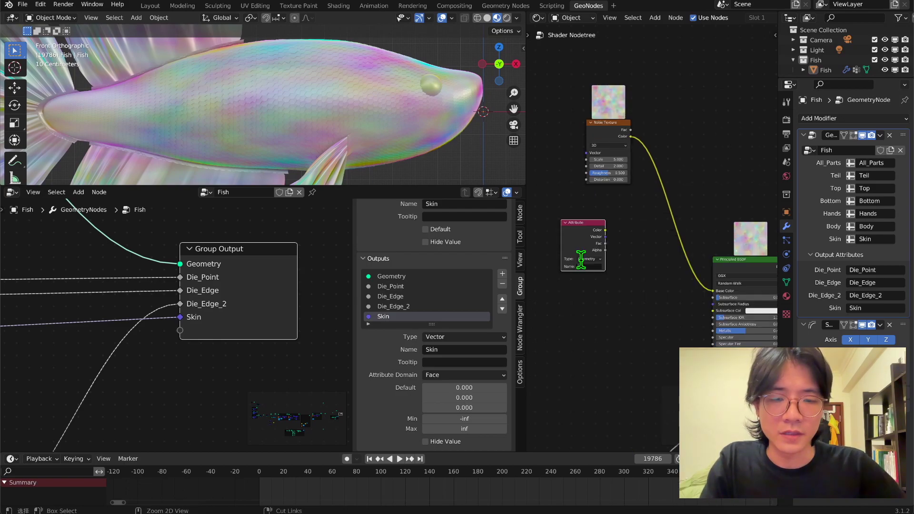
key(Return)
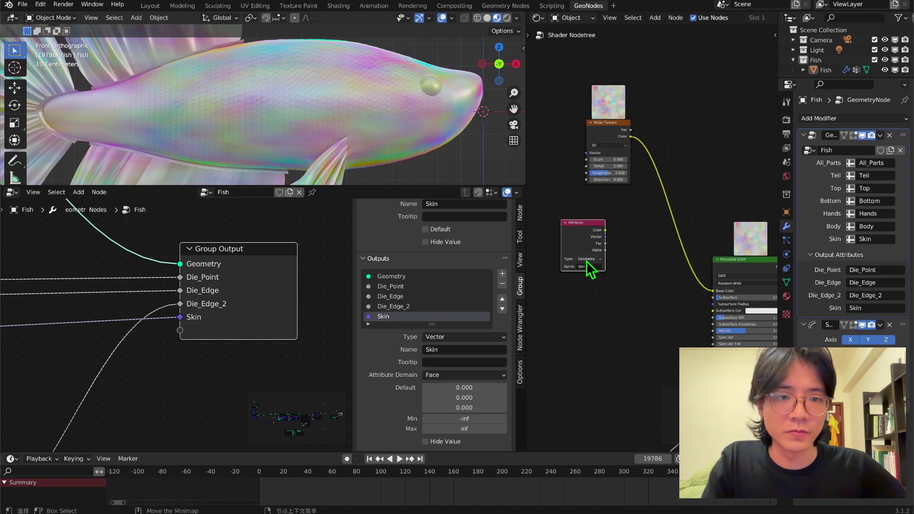
drag(605, 232, 713, 293)
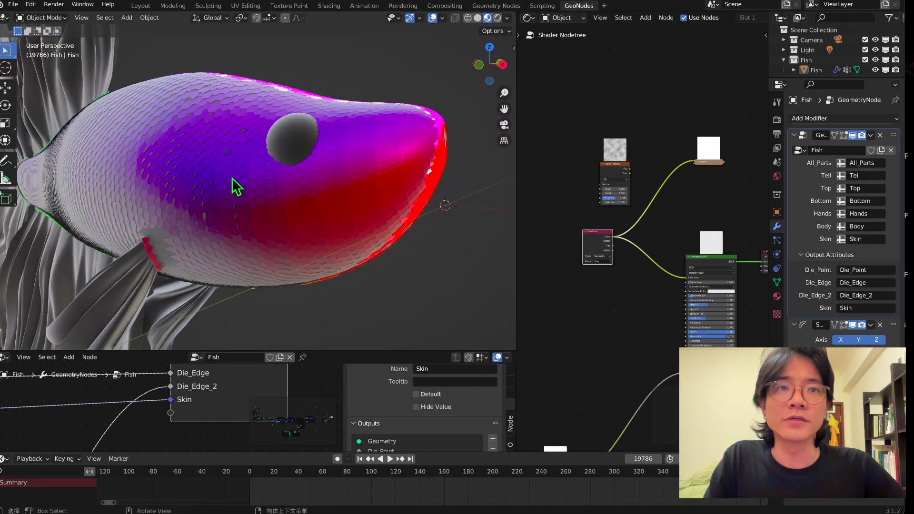
Connect the Skin attribute's Vector output to the Noise Texture's Vector input and the noise Color to the Principled BSDF's Base Color.
middle_drag(225, 119, 322, 102)
scroll(272, 154, up, 3)
scroll(272, 154, up, 3)
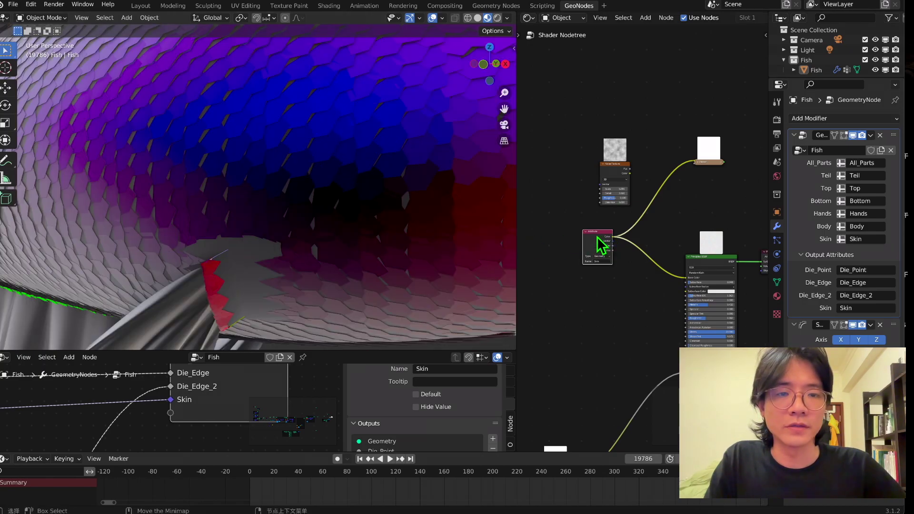
scroll(599, 244, up, 3)
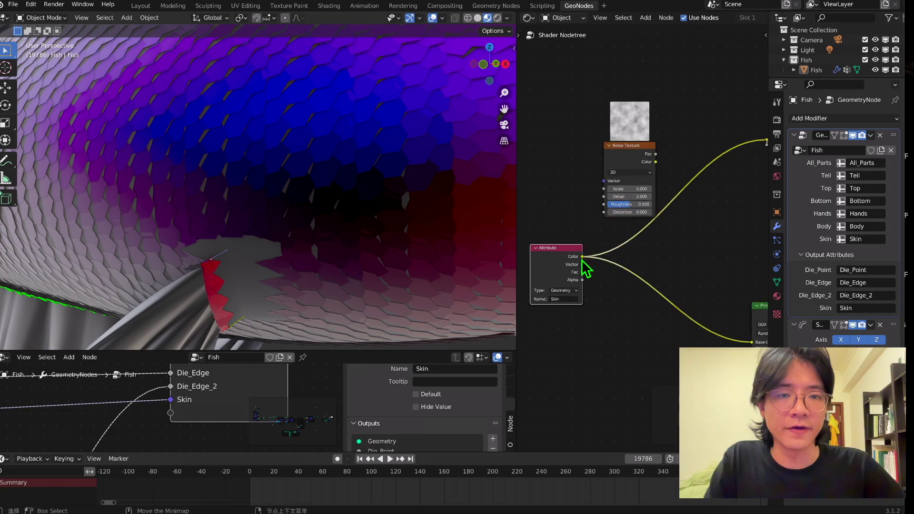
drag(582, 264, 604, 181)
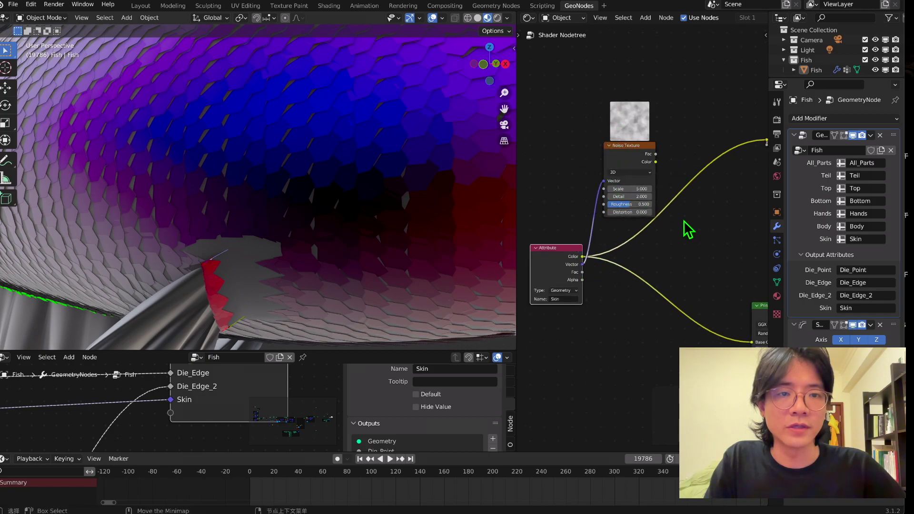
middle_drag(684, 221, 638, 220)
drag(609, 161, 706, 342)
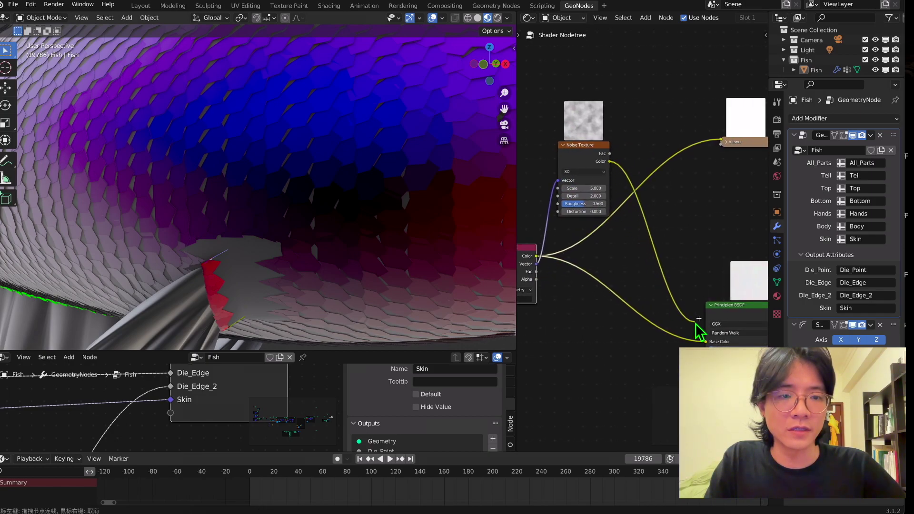
scroll(302, 236, down, 3)
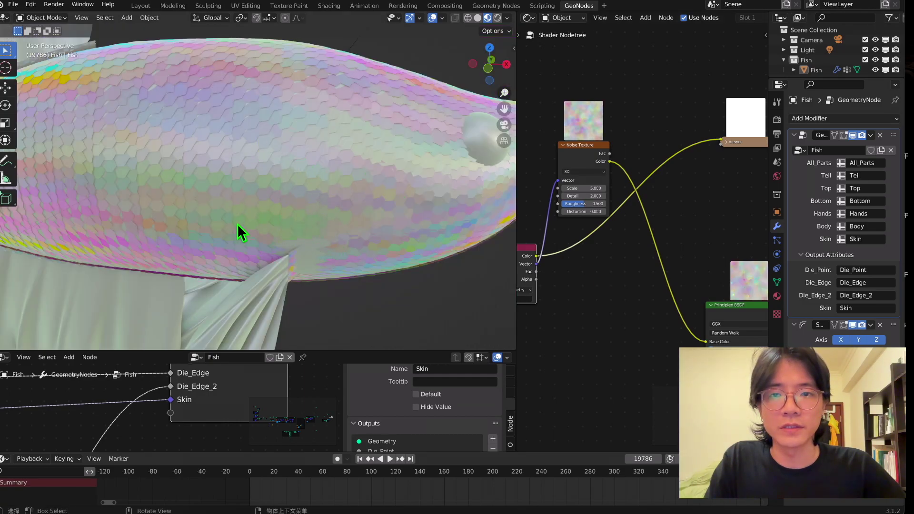
scroll(343, 206, up, 5)
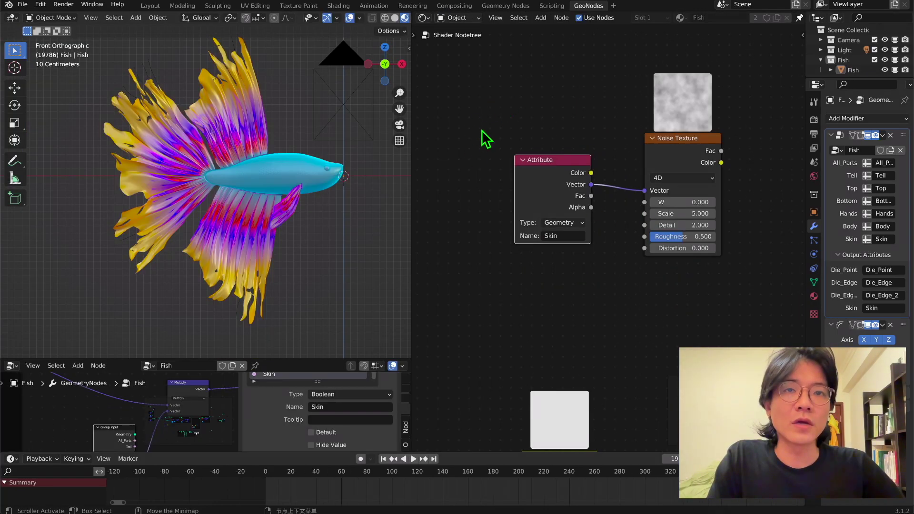
Move the Skin Attribute and Noise Texture nodes next to the Die_Point Attribute node and rearrange the nearby nodes.
scroll(626, 228, down, 3)
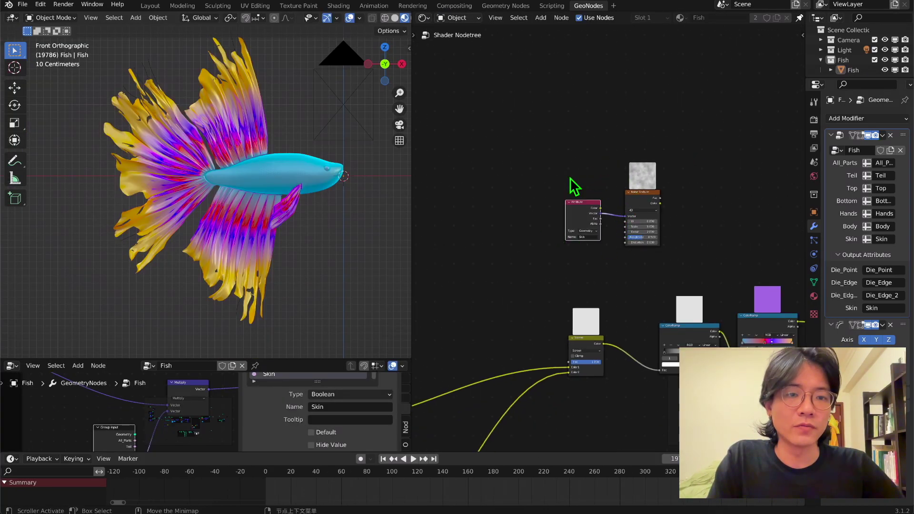
scroll(578, 181, down, 1)
middle_drag(649, 266, 738, 186)
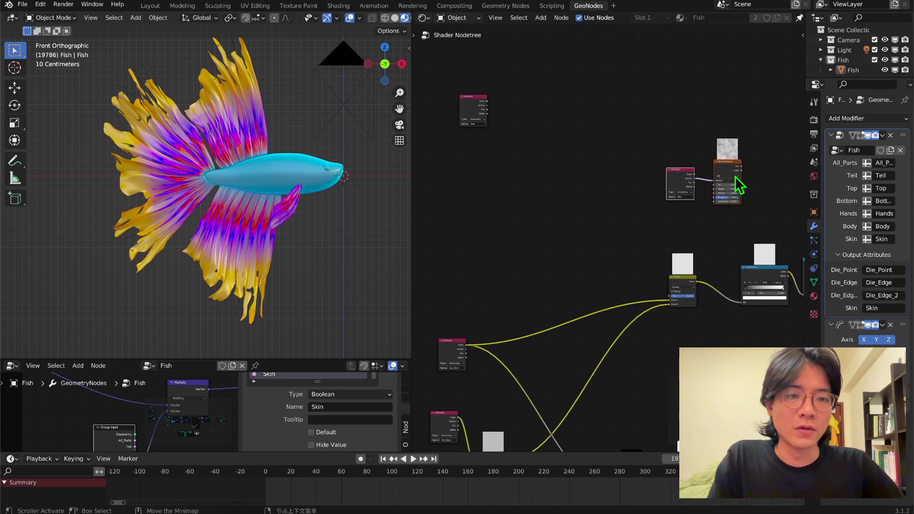
drag(721, 166, 503, 247)
middle_drag(488, 349, 565, 269)
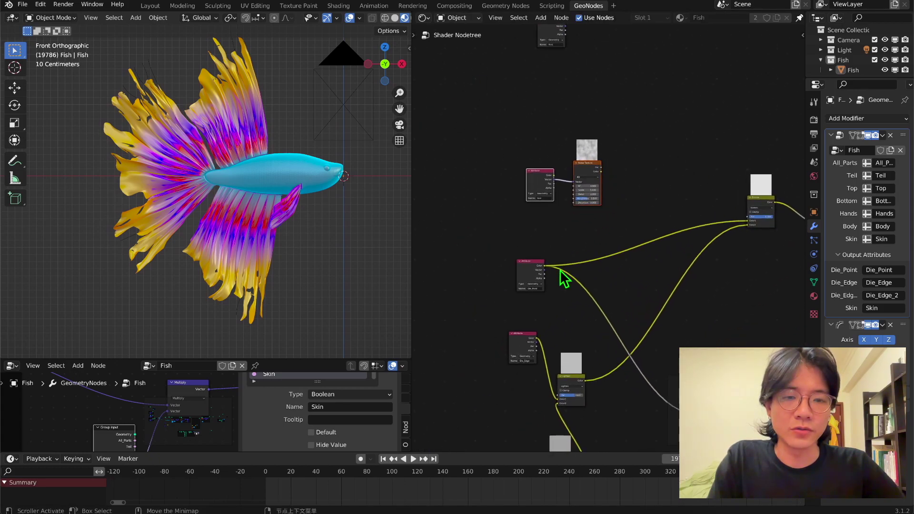
scroll(557, 270, up, 5)
drag(507, 281, 532, 216)
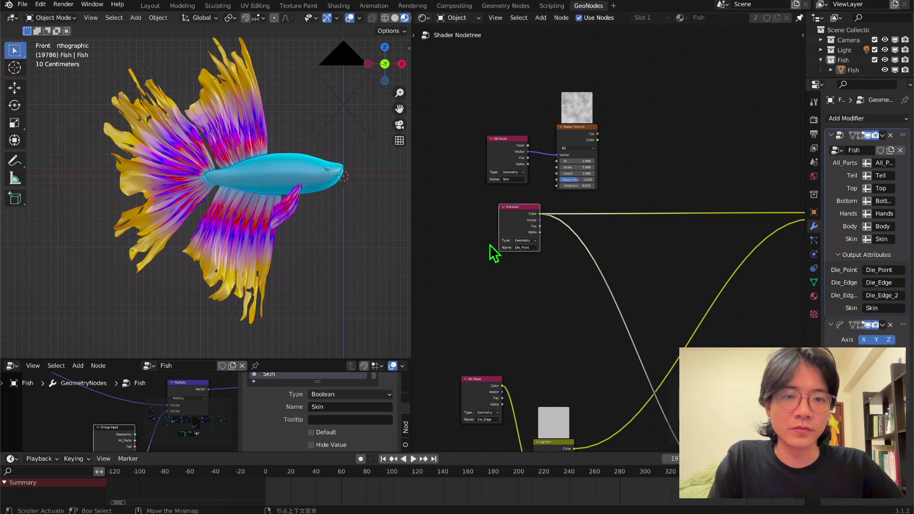
middle_drag(633, 191, 604, 281)
drag(488, 177, 571, 260)
scroll(571, 260, down, 5)
mouse_move(743, 192)
middle_down()
mouse_move(557, 159)
mouse_move(516, 162)
mouse_move(696, 186)
middle_up()
scroll(607, 225, up, 3)
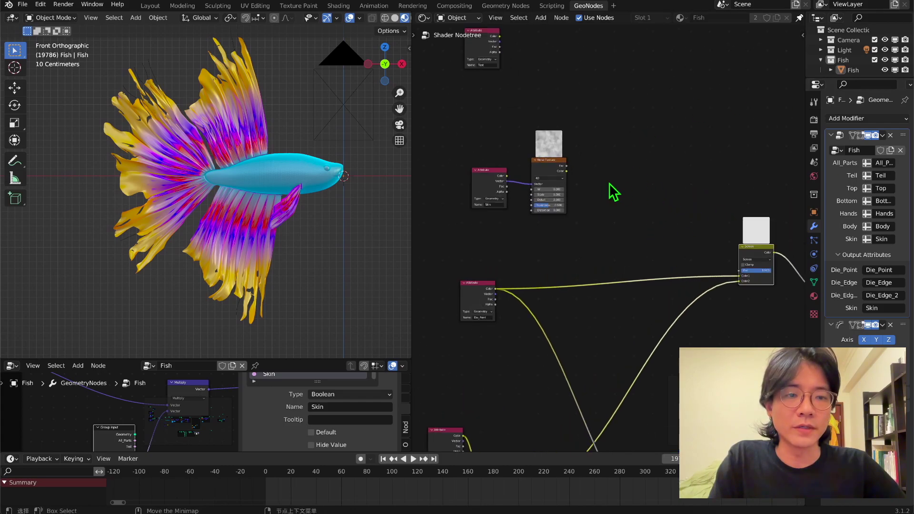
Add a MixRGB node set to Lighten between the Die_Point attribute and the Screen node, with Die_Point feeding Color2.
ctrl+scroll(614, 195, right, 2)
key(shift+a)
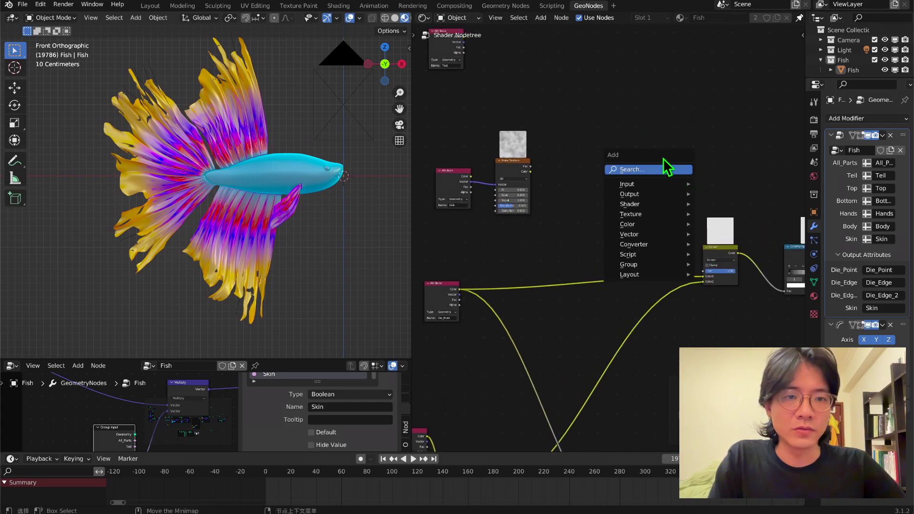
click(661, 175)
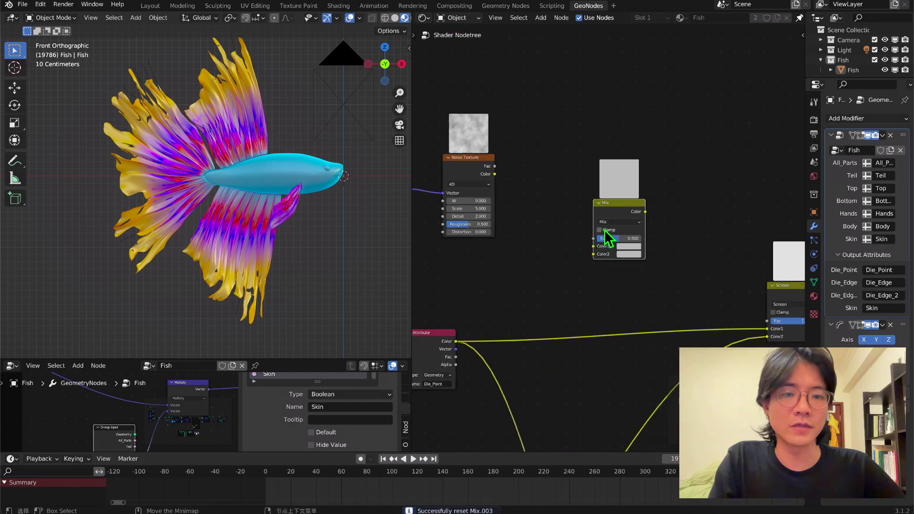
scroll(612, 235, down, 1)
scroll(614, 240, up, 1)
click(613, 223)
click(614, 245)
drag(635, 207, 633, 301)
drag(632, 301, 642, 216)
drag(601, 257, 601, 265)
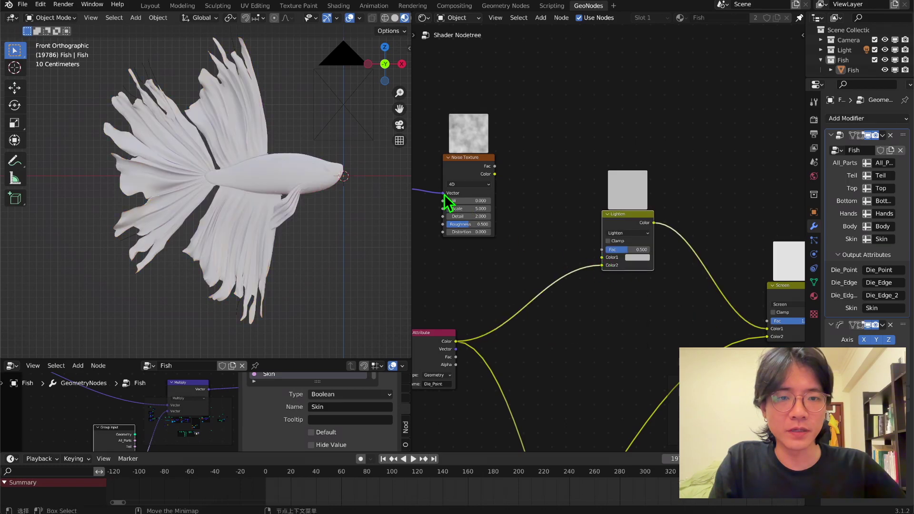
Connect the Noise Texture's Fac output to the Lighten node's Color1 and set the Lighten factor to 1.000.
mouse_move(495, 166)
mouse_down()
mouse_move(504, 112)
mouse_move(577, 252)
mouse_up()
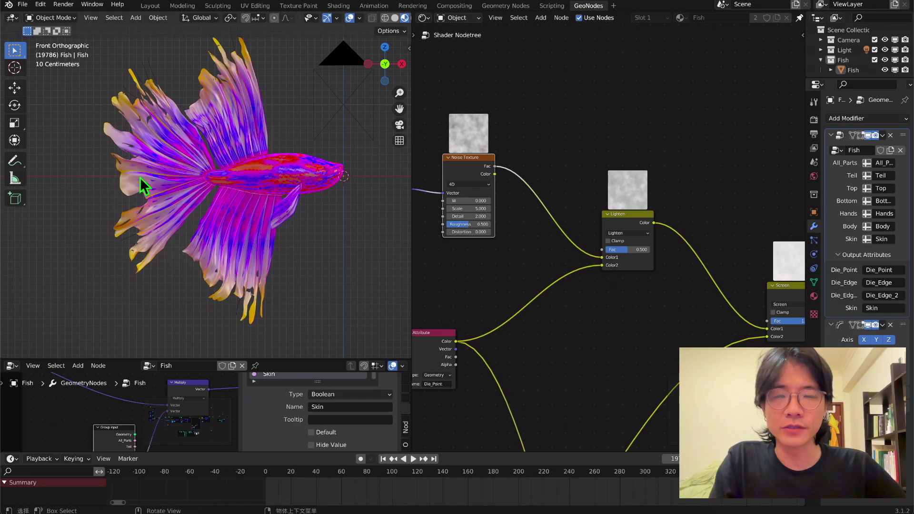
drag(620, 249, 650, 249)
Insert a ColorRamp between the Noise Texture and Lighten nodes with its white stop at 0.554, and set the noise W to 4.400.
middle_drag(572, 198, 673, 233)
drag(484, 148, 575, 267)
double_click(602, 125)
text(ram)
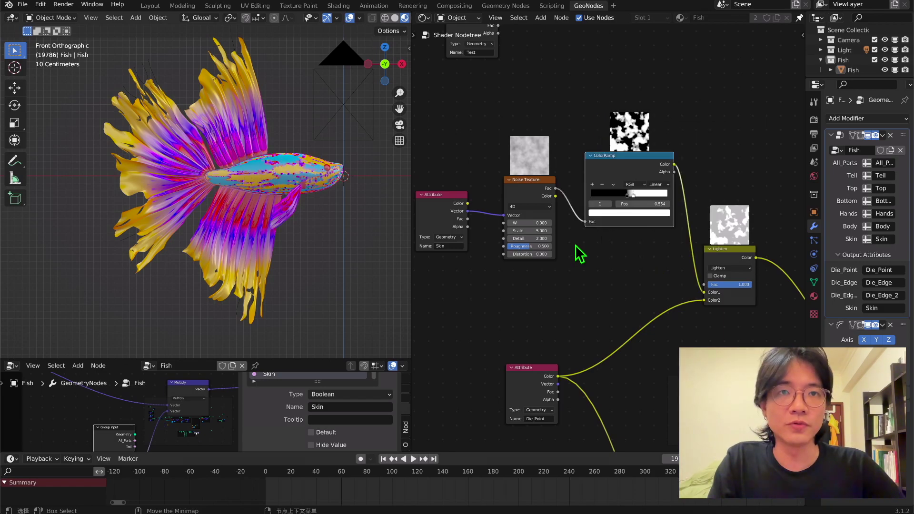
middle_drag(578, 255, 630, 237)
drag(555, 197, 578, 197)
middle_drag(217, 175, 213, 177)
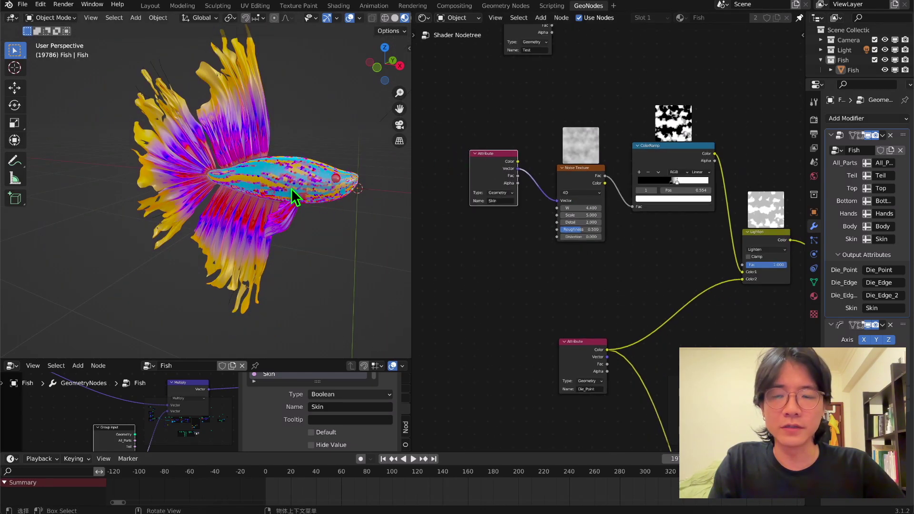
middle_drag(290, 187, 190, 273)
scroll(308, 169, up, 3)
scroll(308, 170, down, 1)
Make room beside the Skin Attribute node and insert a Vector Math node between it and the Noise Texture.
drag(496, 174, 470, 185)
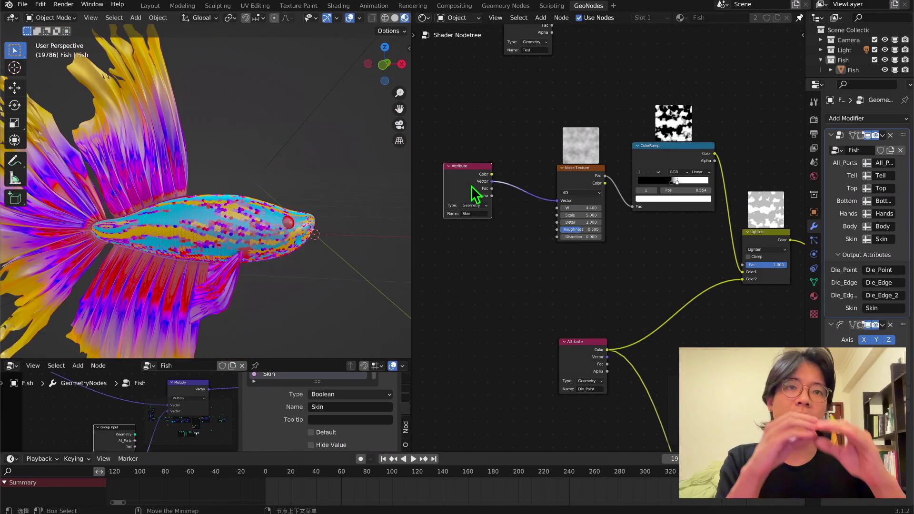
scroll(509, 143, down, 1)
key(shift+a)
click(516, 136)
text(math)
key(Down)
key(Return)
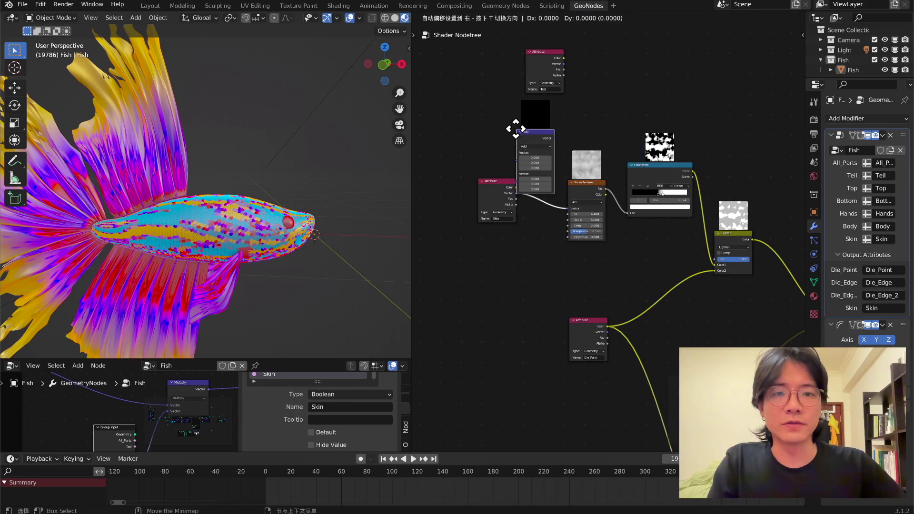
click(537, 162)
Set the Vector Math node's operation to Multiply with all three multiplier components at 1.000.
click(561, 184)
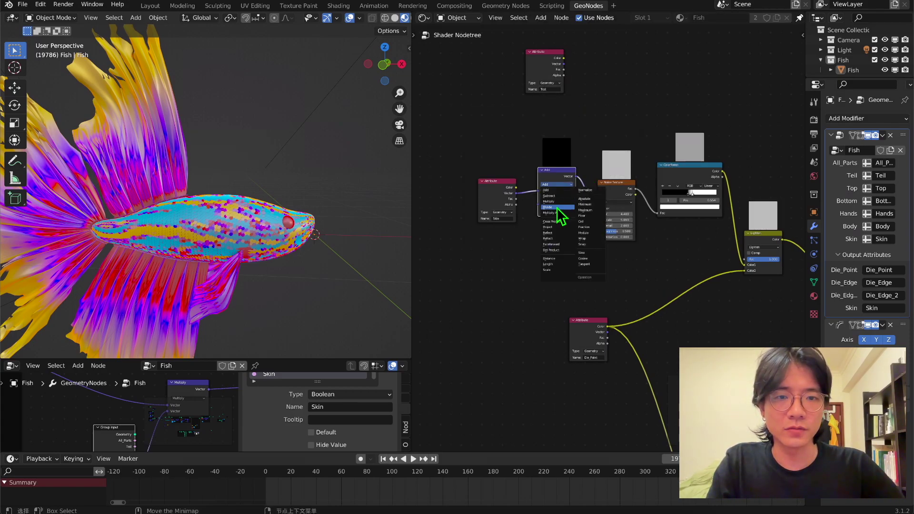
click(558, 201)
click(556, 202)
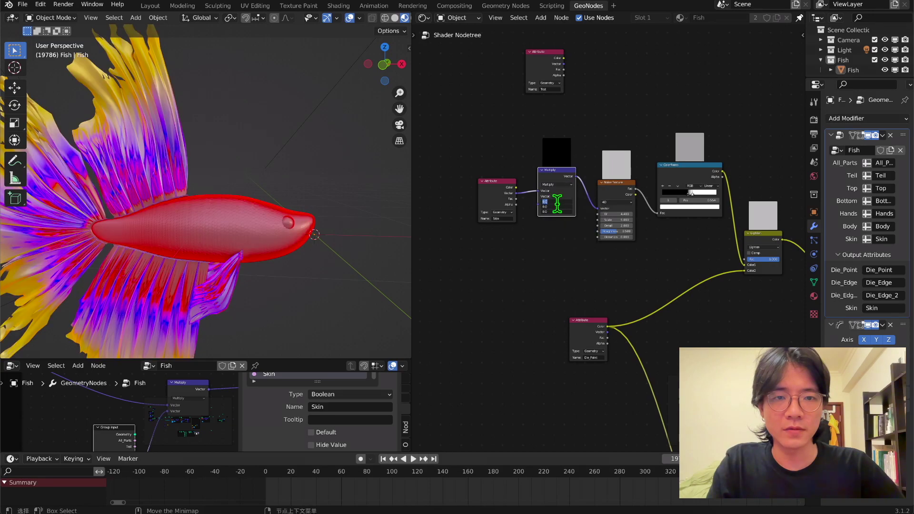
text(1)
key(Return)
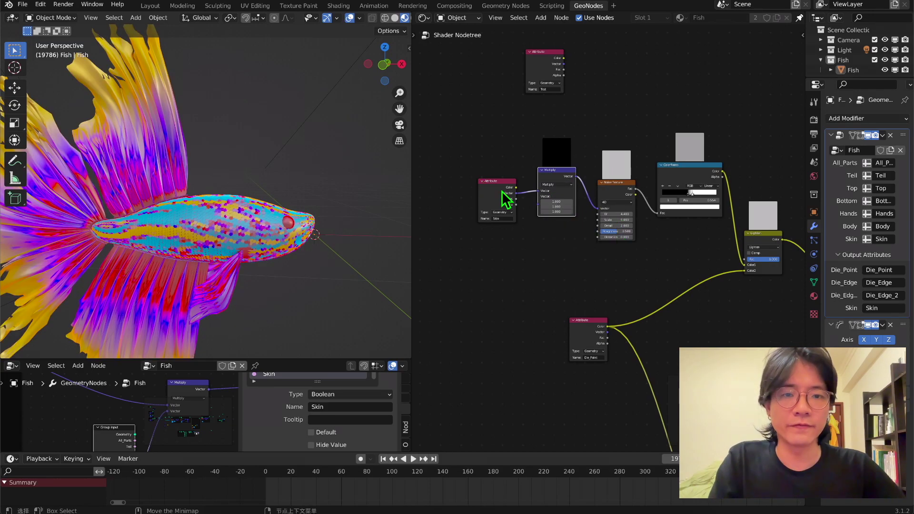
Set the X component of the Multiply node's multiplier to 7.600.
scroll(509, 193, up, 2)
drag(521, 188, 492, 210)
middle_drag(267, 238, 255, 259)
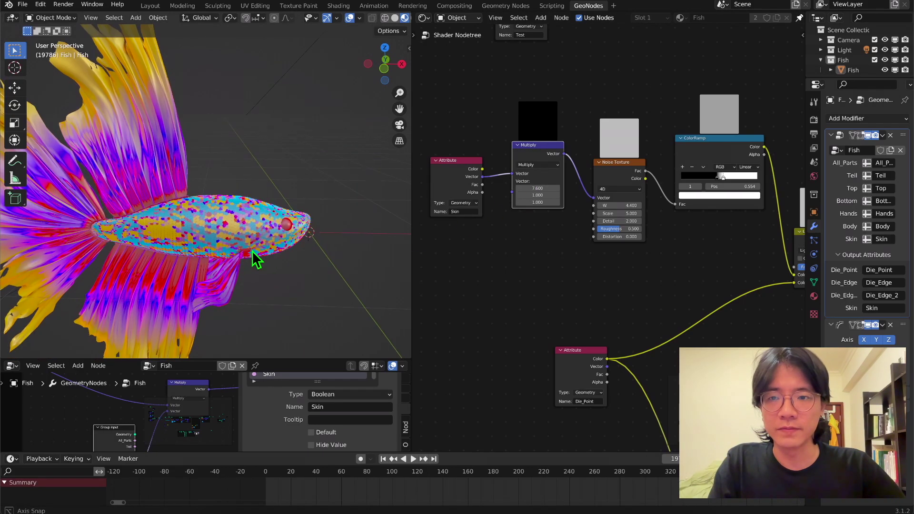
scroll(233, 295, down, 2)
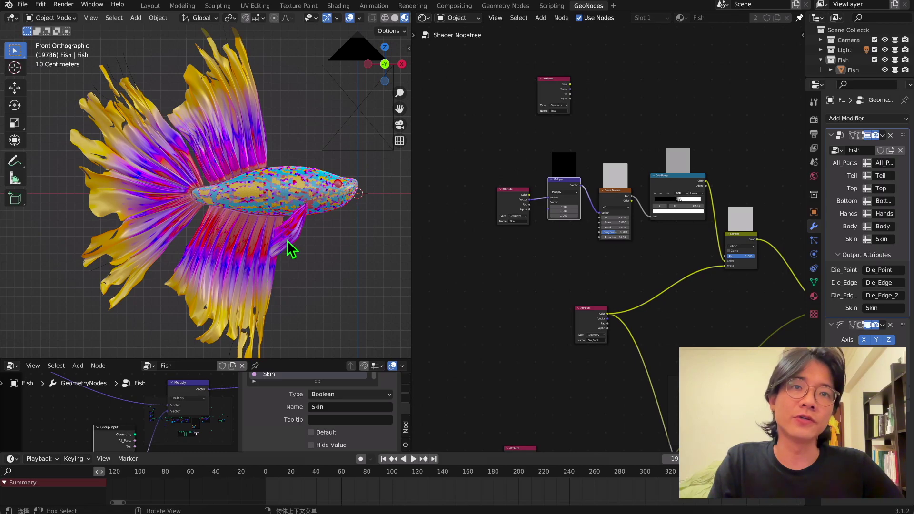
middle_drag(286, 236, 201, 246)
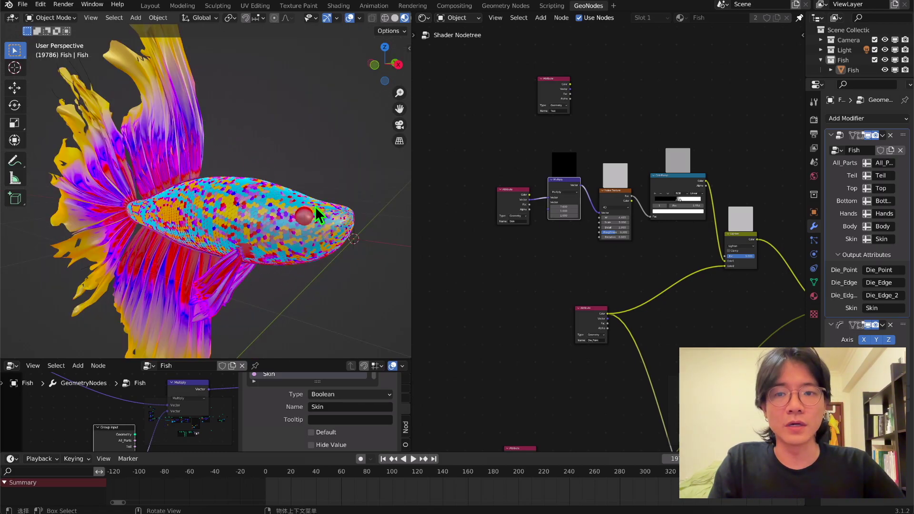
middle_drag(306, 219, 292, 273)
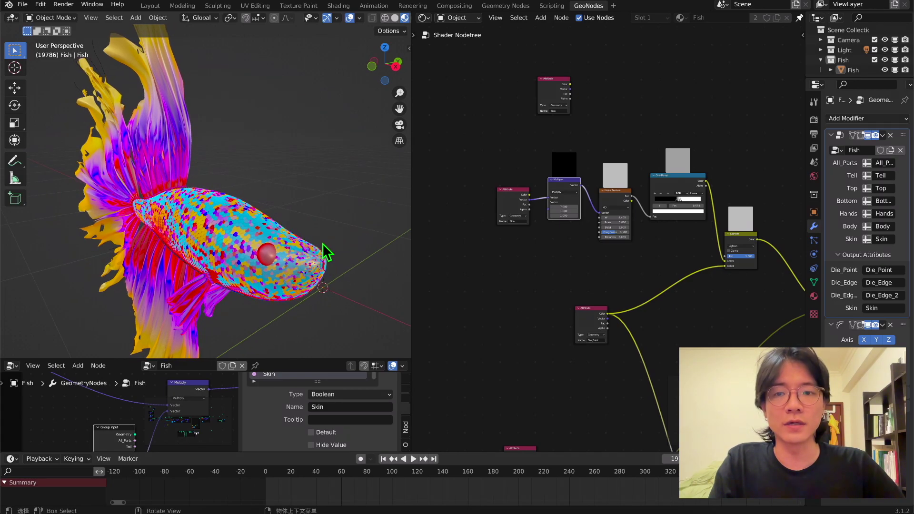
scroll(299, 244, up, 3)
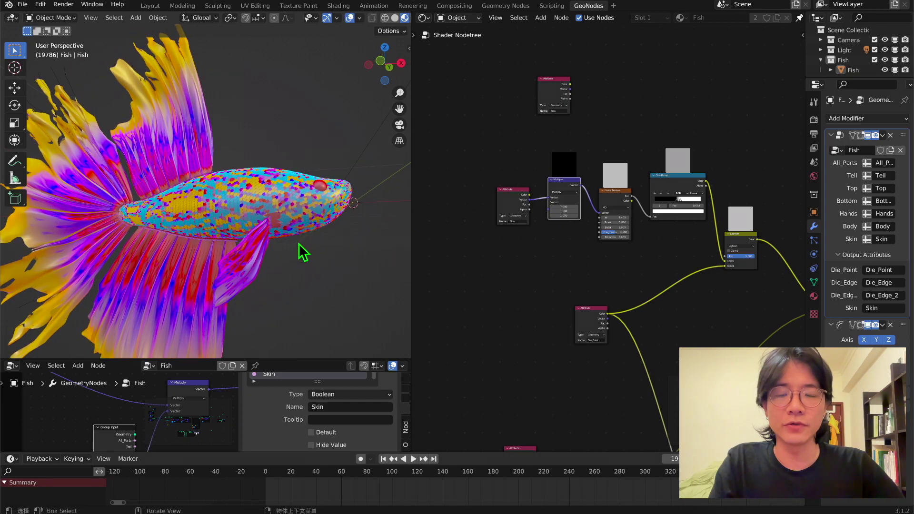
key(KP_1)
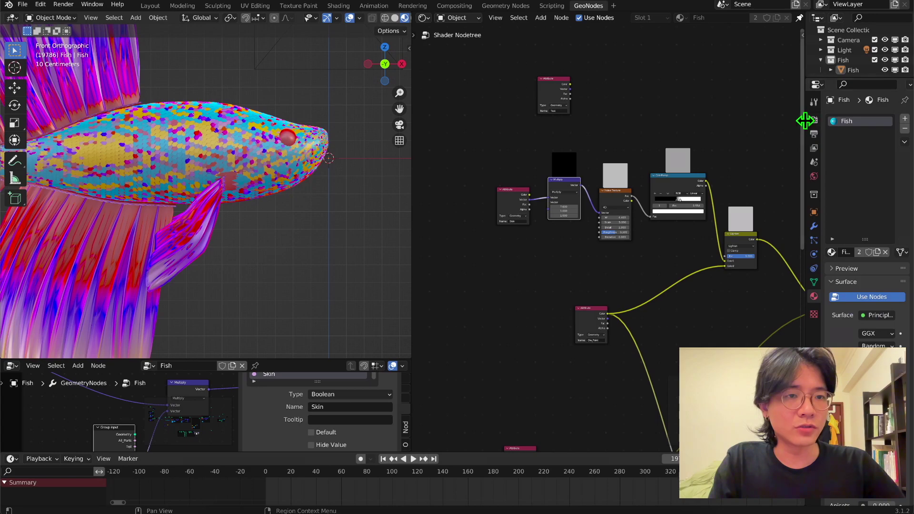
Add a second material slot with a new material named Eyes and give it a black base colour.
drag(805, 121, 747, 121)
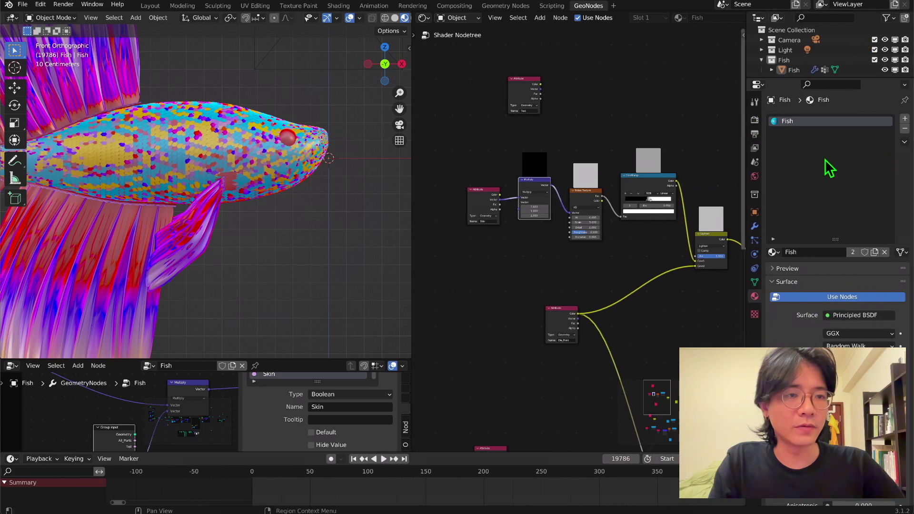
click(905, 118)
click(836, 252)
click(822, 252)
text(E)
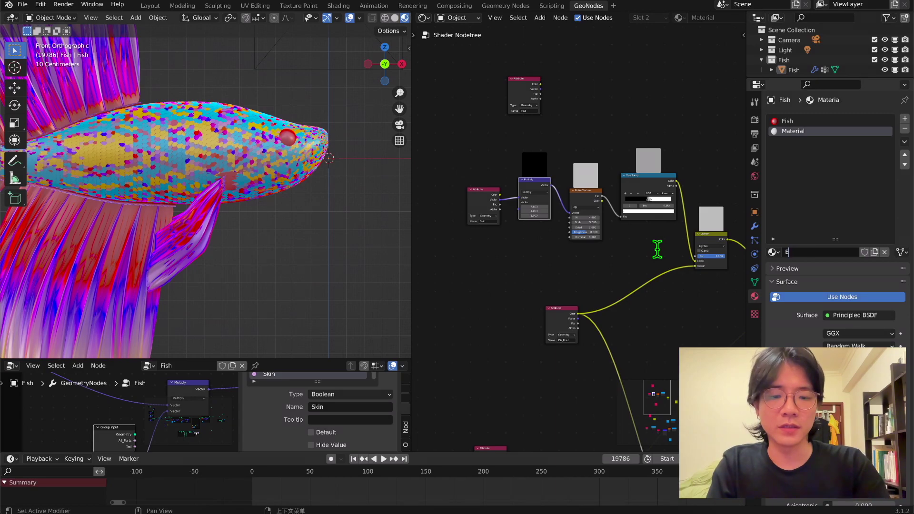
text(yes)
key(Return)
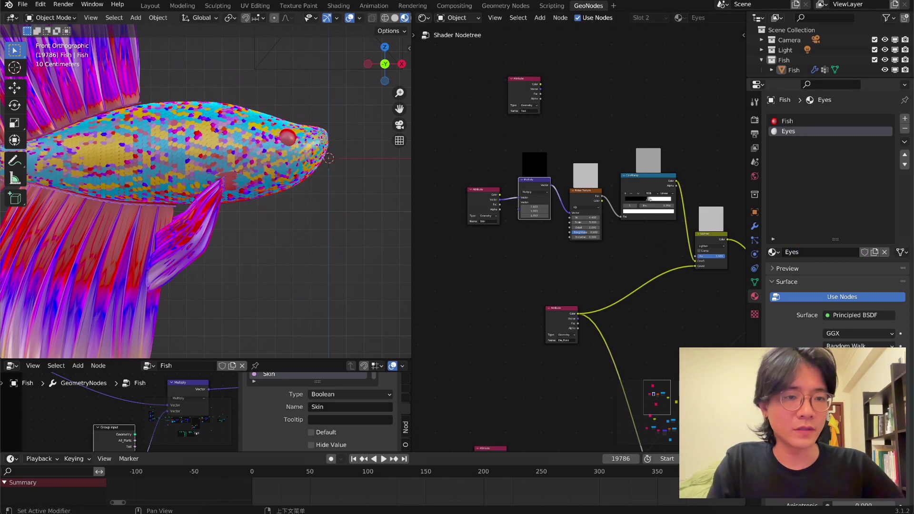
click(859, 359)
drag(888, 236, 886, 287)
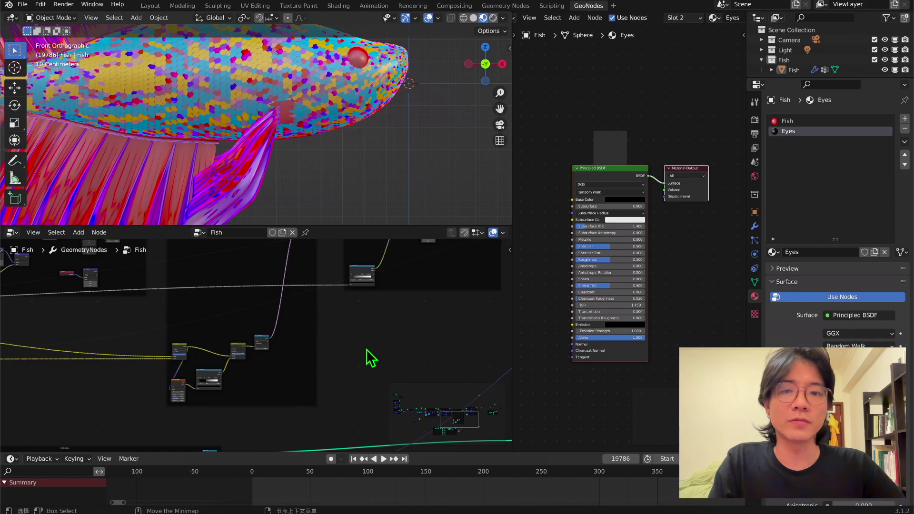
Duplicate the Set Material node and insert the copy directly after the original in the Fish geometry node tree.
scroll(389, 345, down, 3)
middle_drag(442, 306, 260, 349)
scroll(301, 316, up, 5)
middle_drag(284, 315, 220, 326)
scroll(262, 320, up, 10)
click(253, 315)
key(shift+d)
key(shift+d)
click(329, 313)
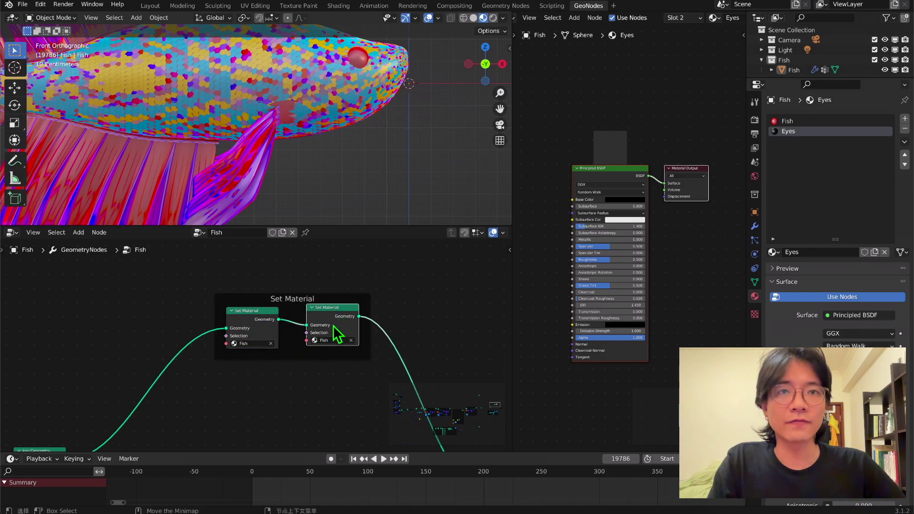
Assign the Eyes material in the second Set Material node and line the node up beside the first.
scroll(316, 329, up, 1)
click(324, 341)
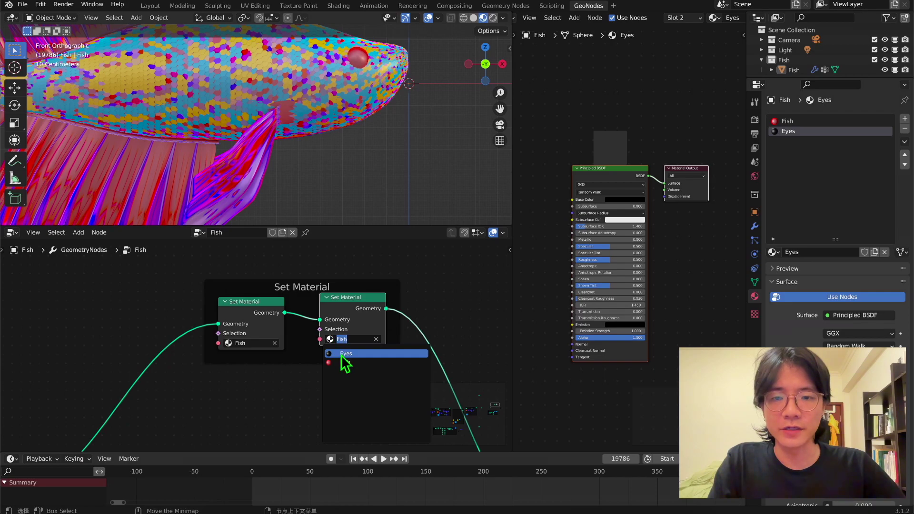
click(341, 356)
scroll(224, 119, down, 6)
shift+middle_drag(260, 131, 326, 152)
scroll(371, 350, up, 1)
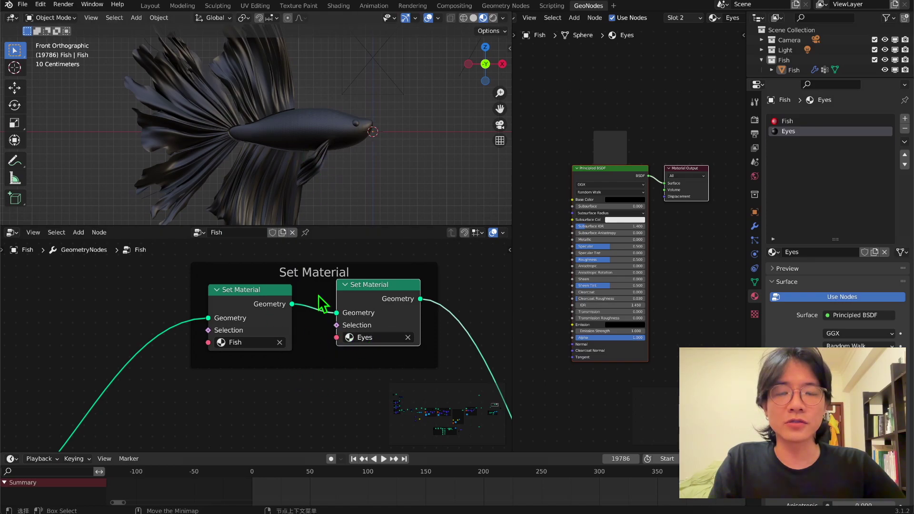
drag(378, 296, 386, 304)
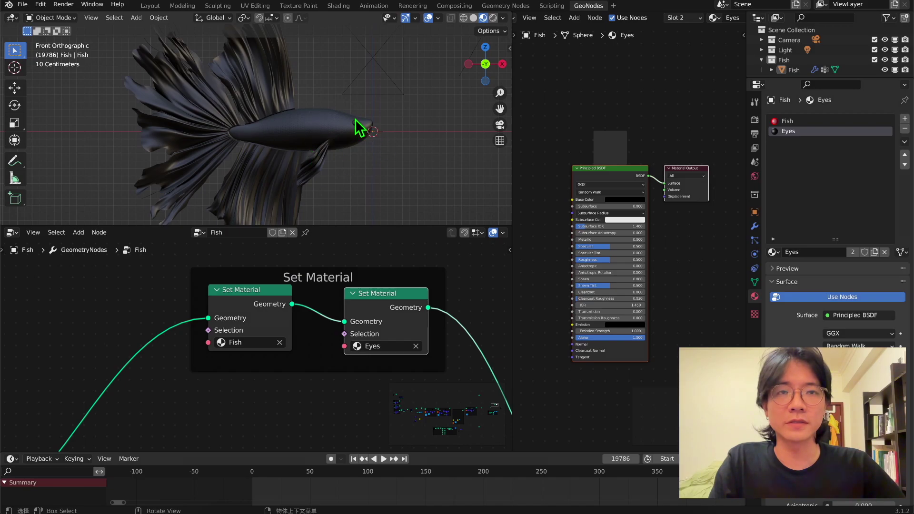
scroll(364, 129, up, 3)
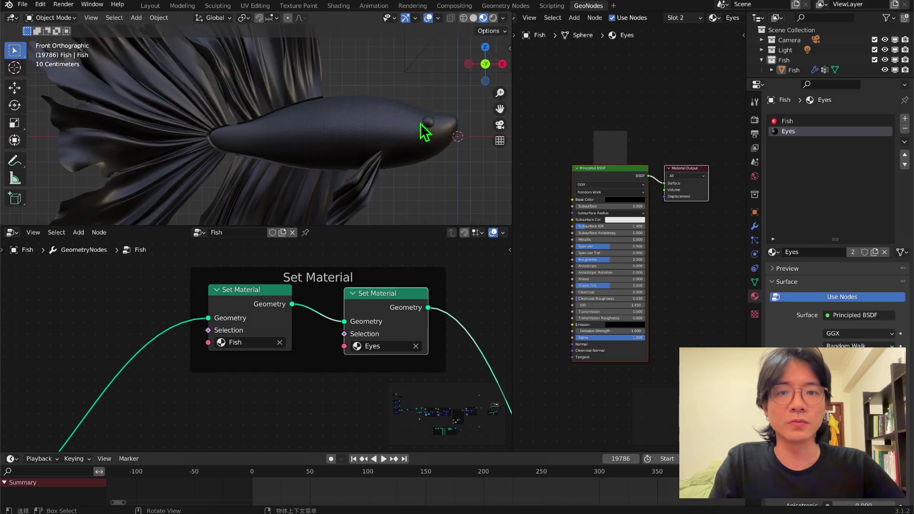
drag(498, 106, 452, 106)
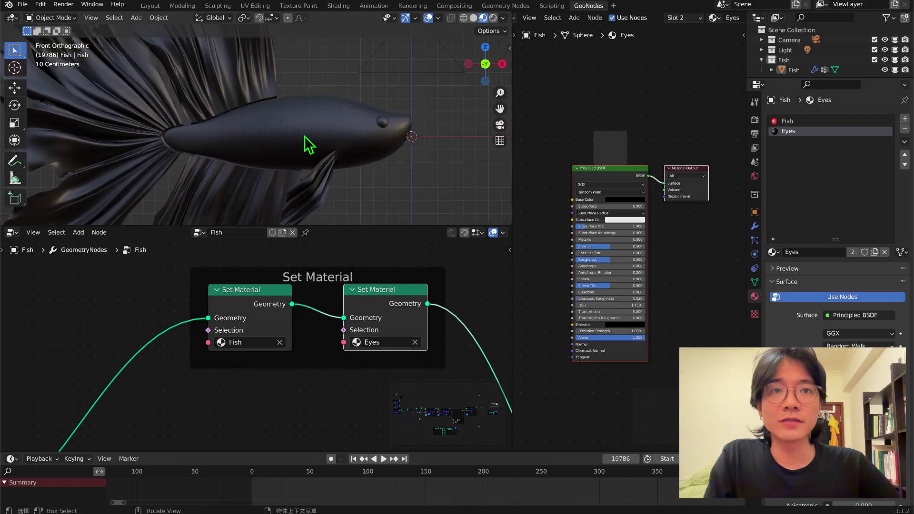
Add a Group Input node just below the two Set Material nodes.
scroll(323, 371, down, 3)
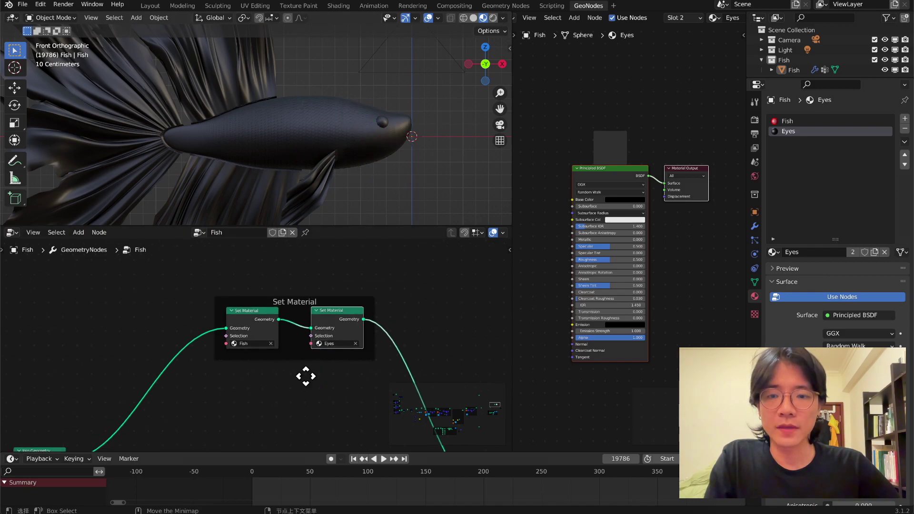
key(shift+a)
mouse_move(303, 336)
click(279, 291)
text(g)
key(Down)
key(Return)
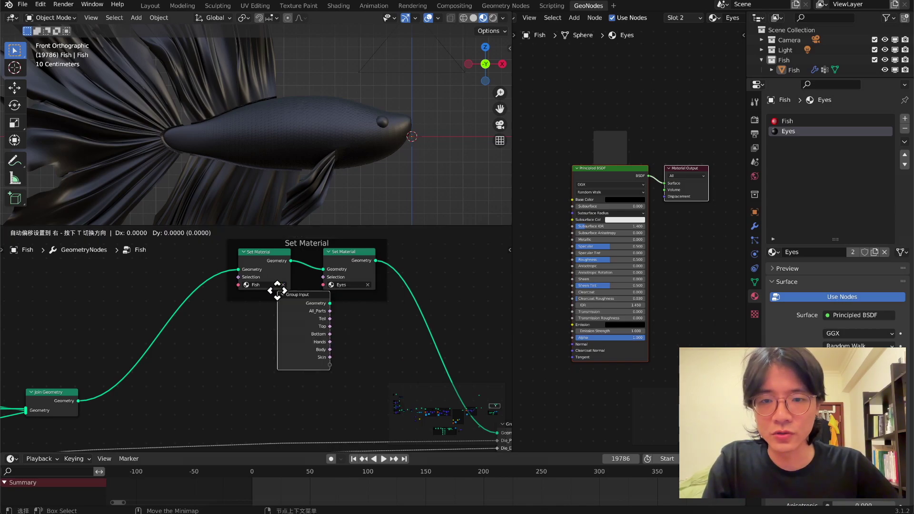
click(237, 325)
middle_drag(261, 340, 243, 314)
scroll(243, 314, up, 8)
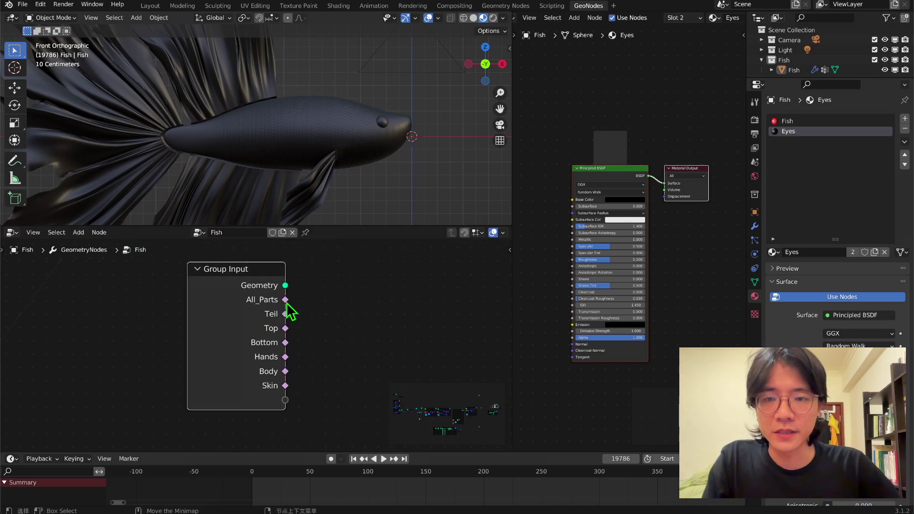
drag(250, 371, 241, 385)
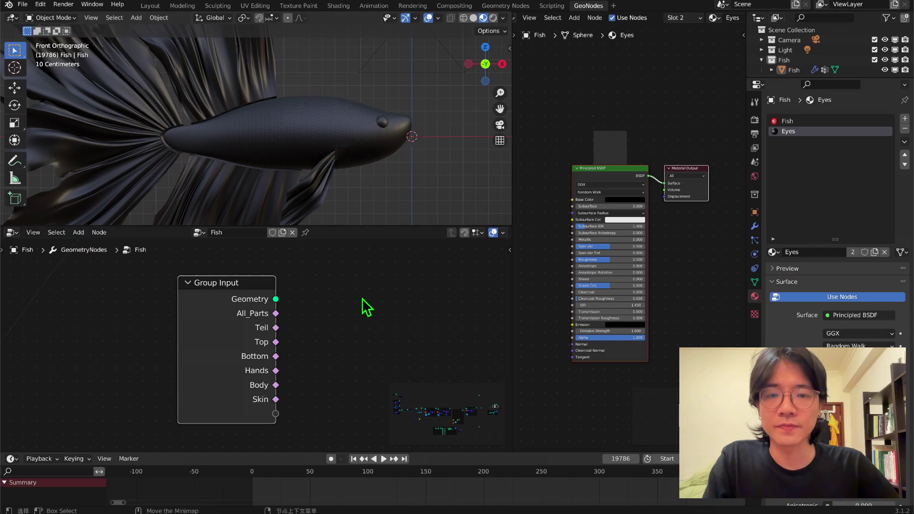
Open the fish mesh for editing and select all linked faces of both eyes.
click(324, 117)
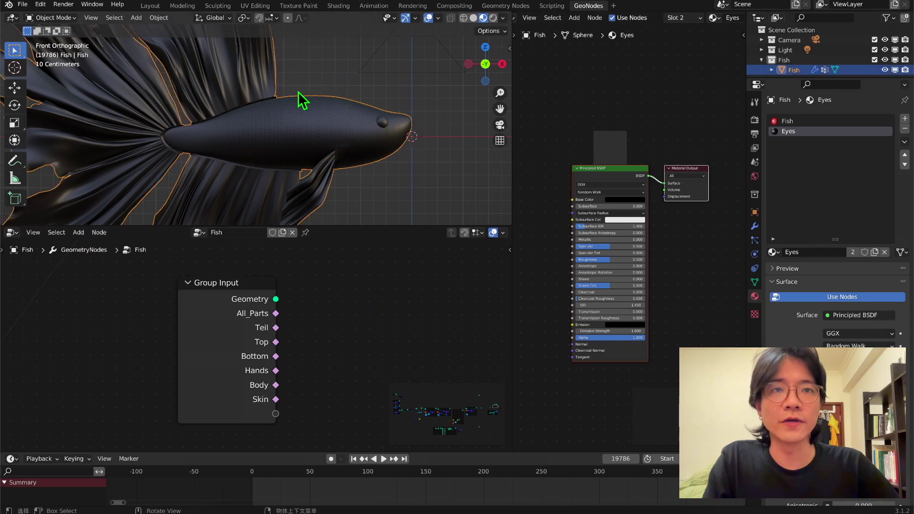
key(Tab)
scroll(360, 126, up, 3)
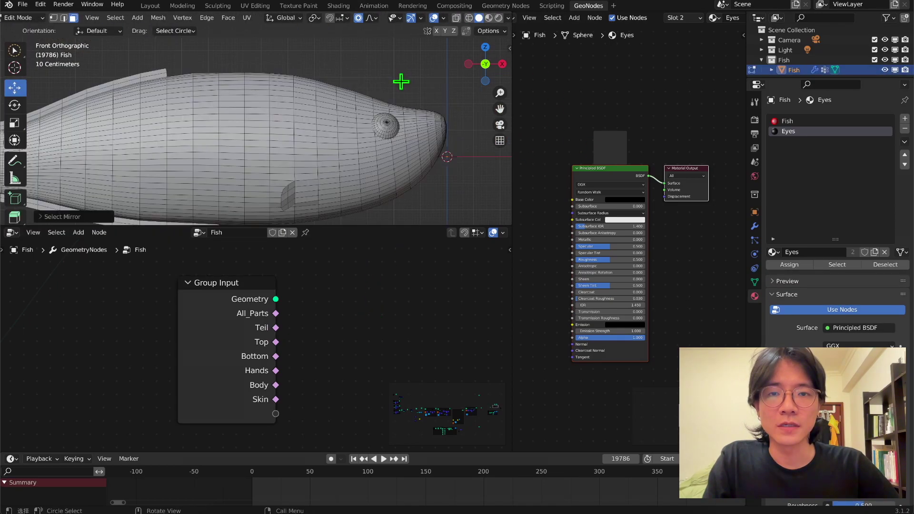
middle_drag(401, 81, 196, 128)
key(l)
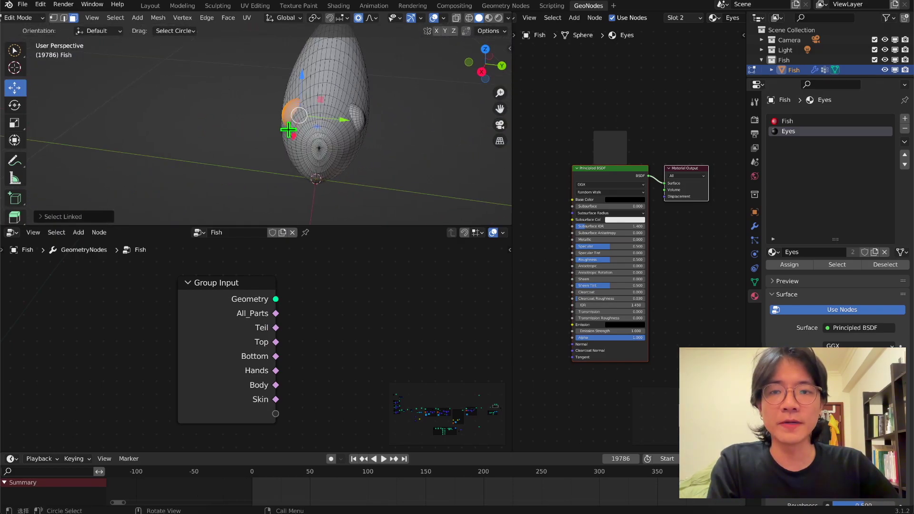
key(l)
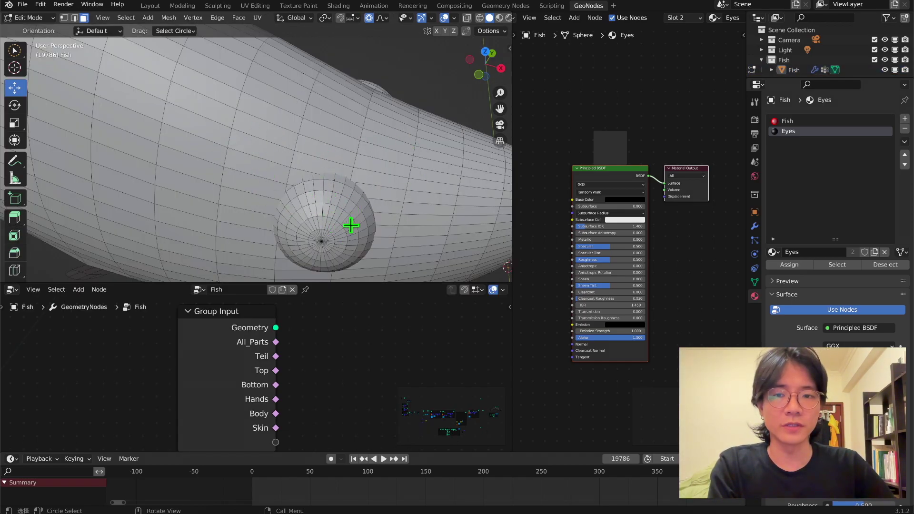
key(l)
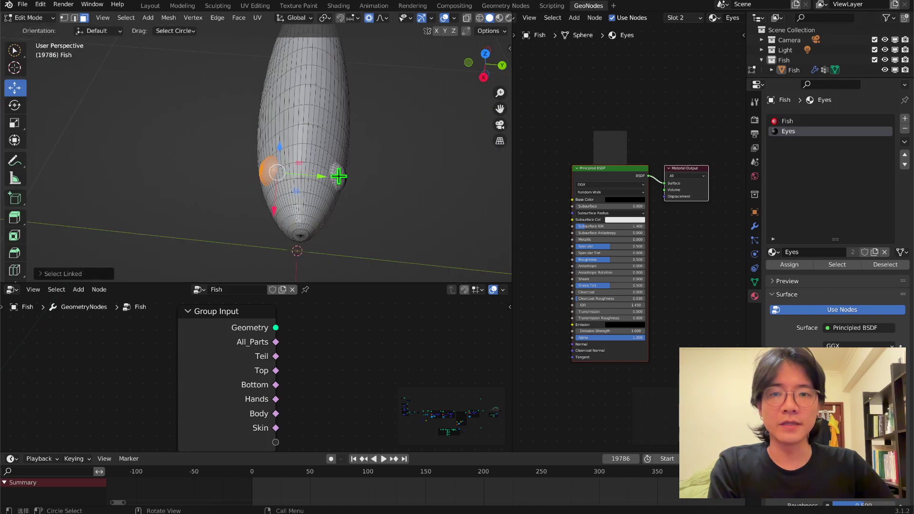
mouse_move(337, 176)
middle_down()
mouse_move(227, 173)
mouse_move(327, 174)
middle_up()
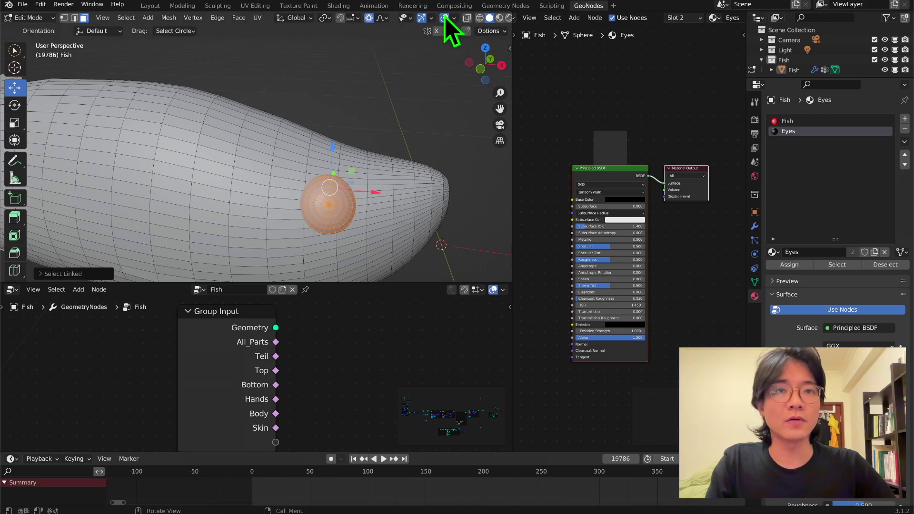
Create a new vertex group named Eyse_2 on the fish mesh.
click(754, 226)
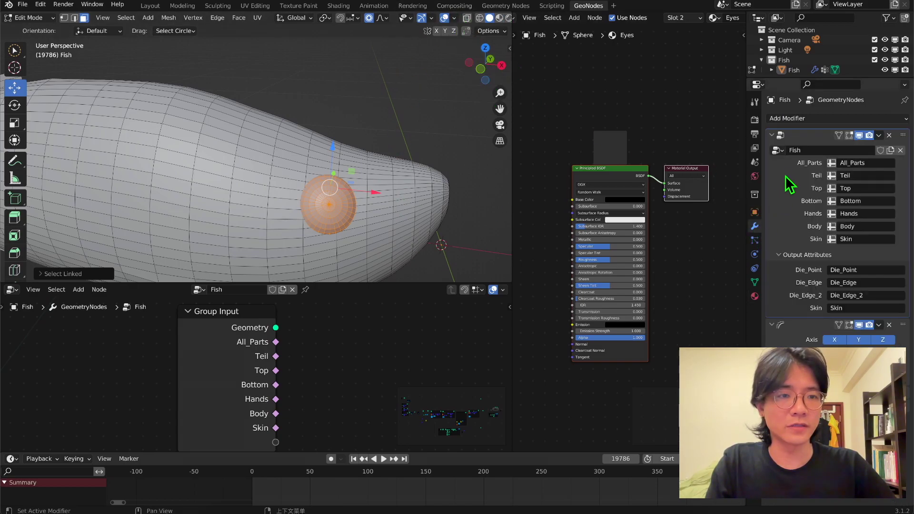
click(755, 283)
click(899, 150)
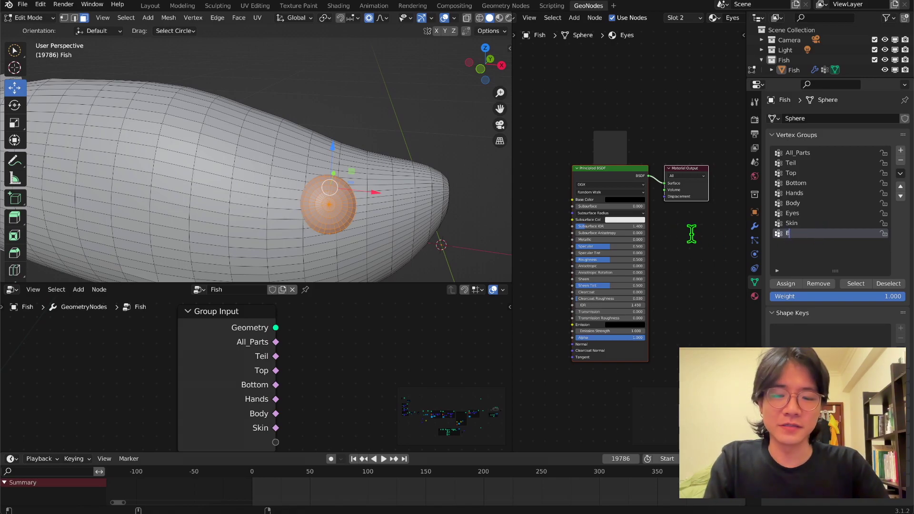
text(Eye)
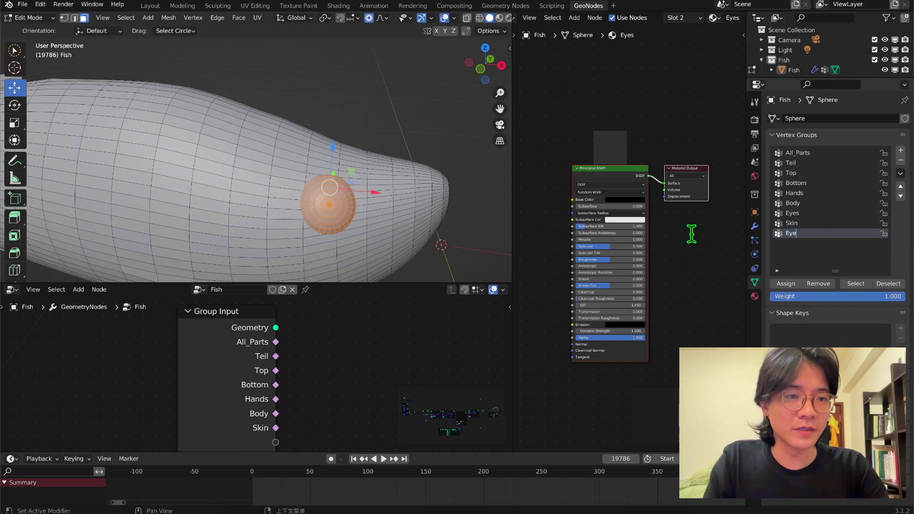
text(Ss_2)
key(Return)
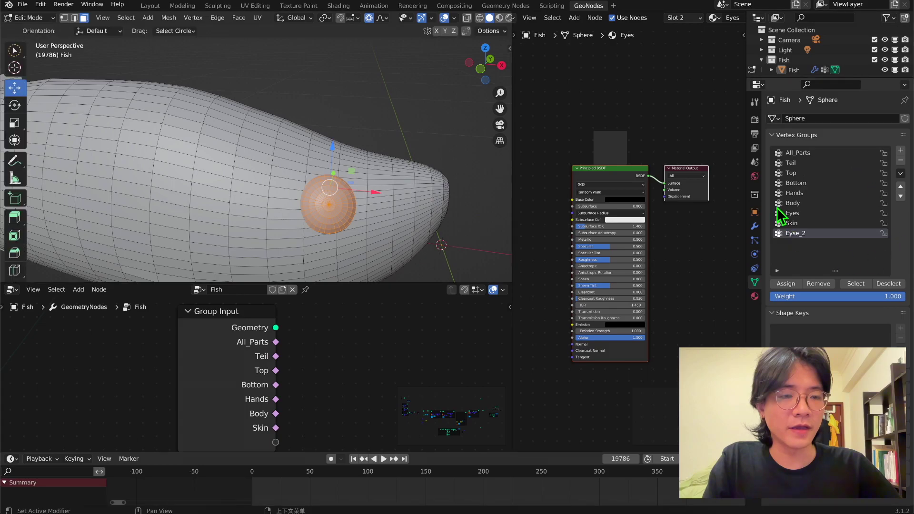
Assign the selected eyes to the Eyse_2 vertex group and check the group by reselecting its members.
click(783, 286)
click(853, 286)
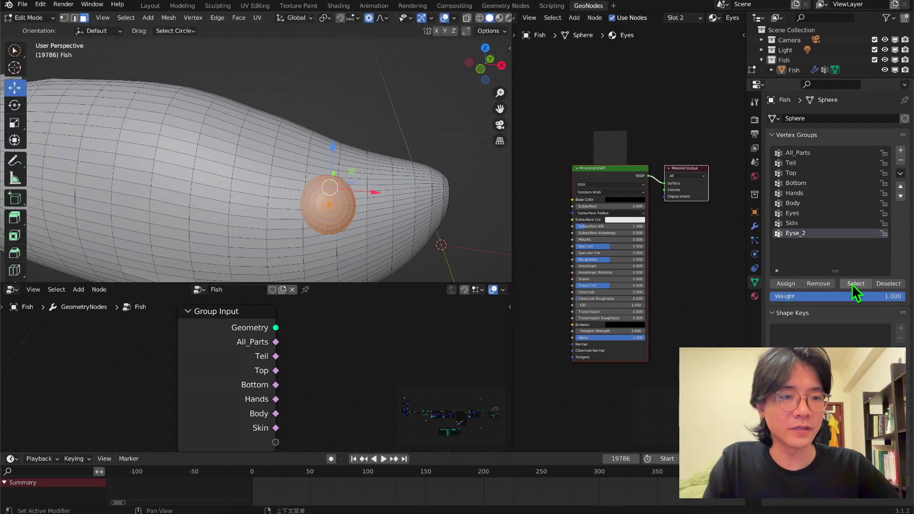
click(395, 140)
click(857, 284)
middle_drag(377, 153, 343, 169)
middle_drag(295, 191, 366, 179)
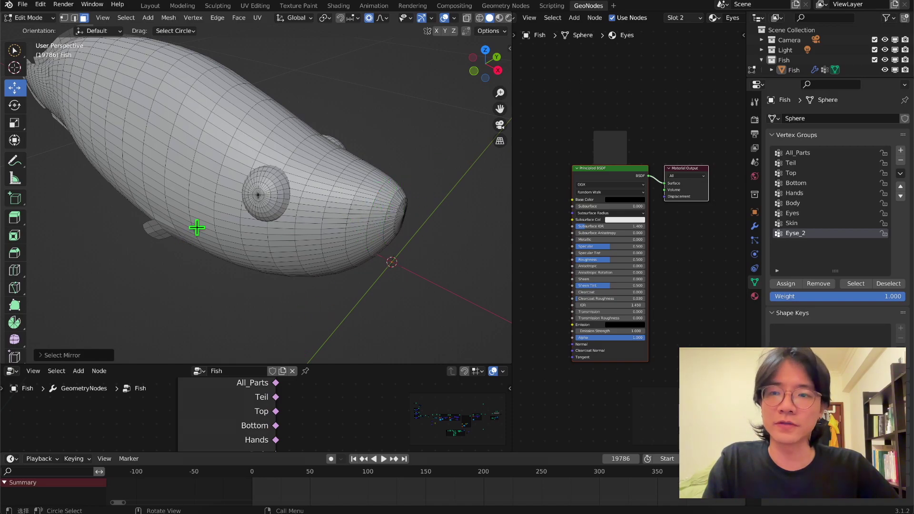
Add a torus to the fish mesh at the 3D cursor and scale it to about 0.11.
key(shift+a)
click(205, 244)
key(s)
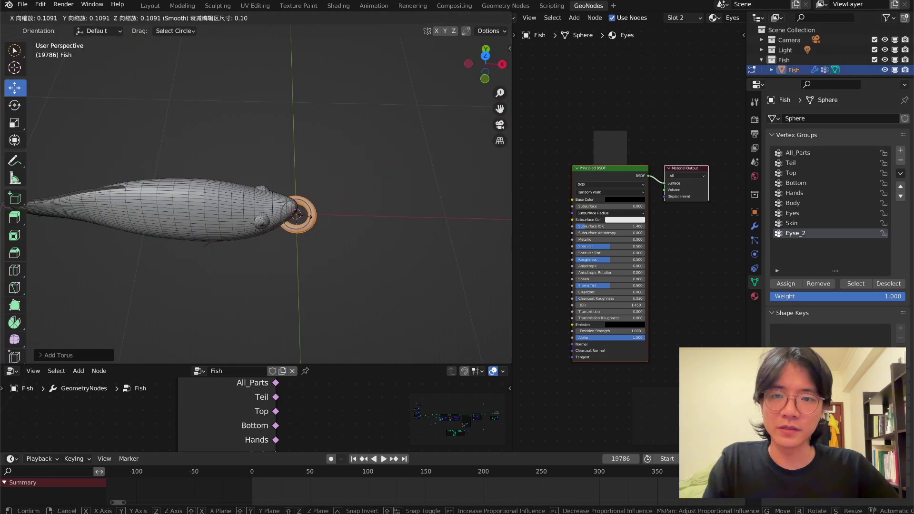
click(295, 218)
Move the torus about 0.13 m up from the 3D cursor onto the tip of the snout.
middle_drag(342, 224, 253, 177)
scroll(273, 194, up, 7)
key(ctrl+shift+m)
middle_drag(316, 200, 280, 203)
key(g)
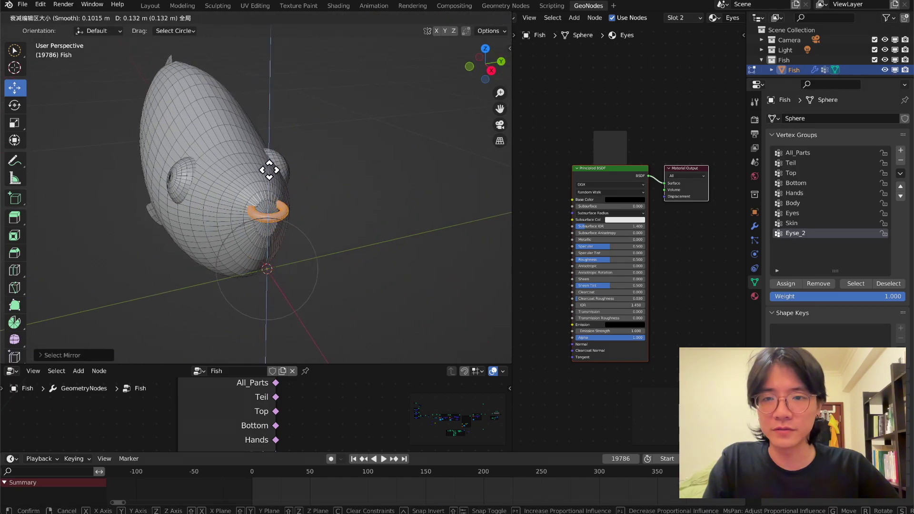
click(267, 171)
middle_drag(267, 172, 461, 95)
click(500, 124)
scroll(306, 194, up, 5)
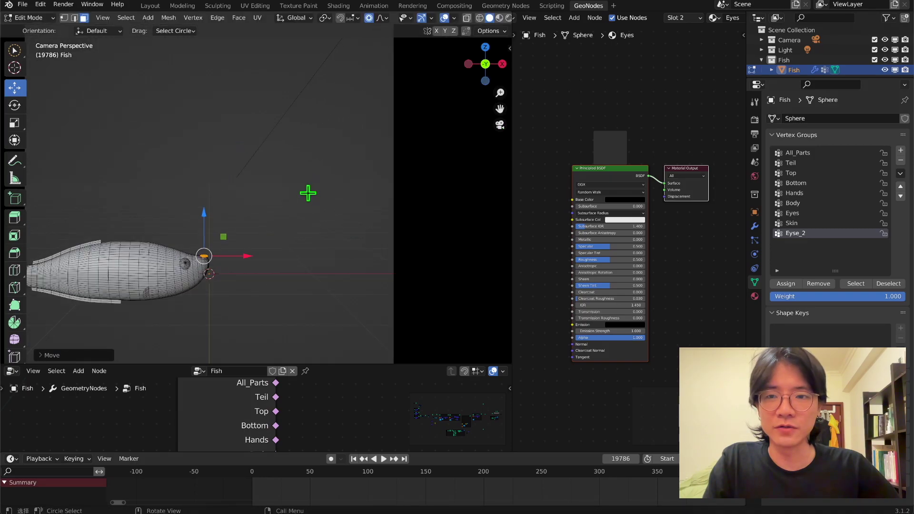
Refine the torus's position on the fish's snout so it sits where the mouth belongs.
key(ctrl+shift+m)
scroll(407, 163, up, 6)
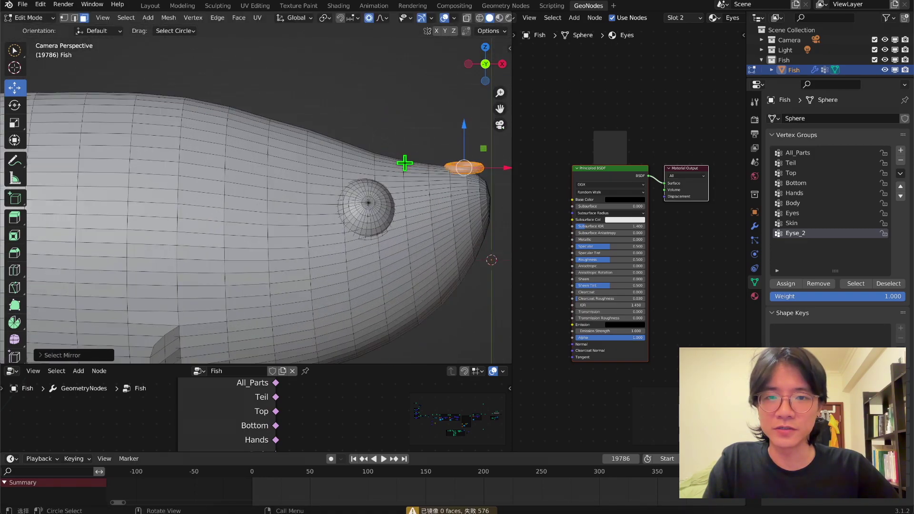
click(490, 62)
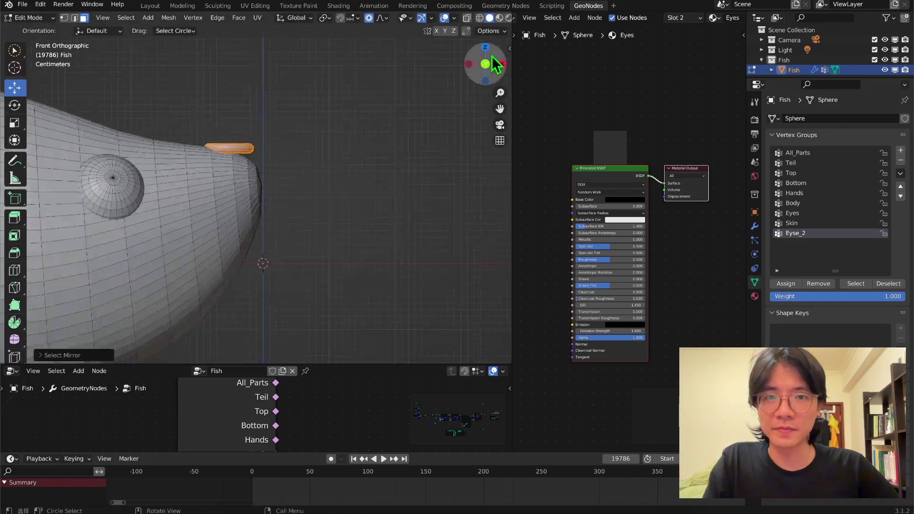
click(485, 47)
key(g)
click(502, 64)
click(451, 18)
middle_drag(399, 200, 269, 226)
key(ctrl+shift+m)
scroll(269, 226, up, 3)
drag(268, 226, 361, 205)
key(g)
click(361, 206)
mouse_move(361, 205)
middle_down()
mouse_move(245, 180)
mouse_move(322, 139)
middle_up()
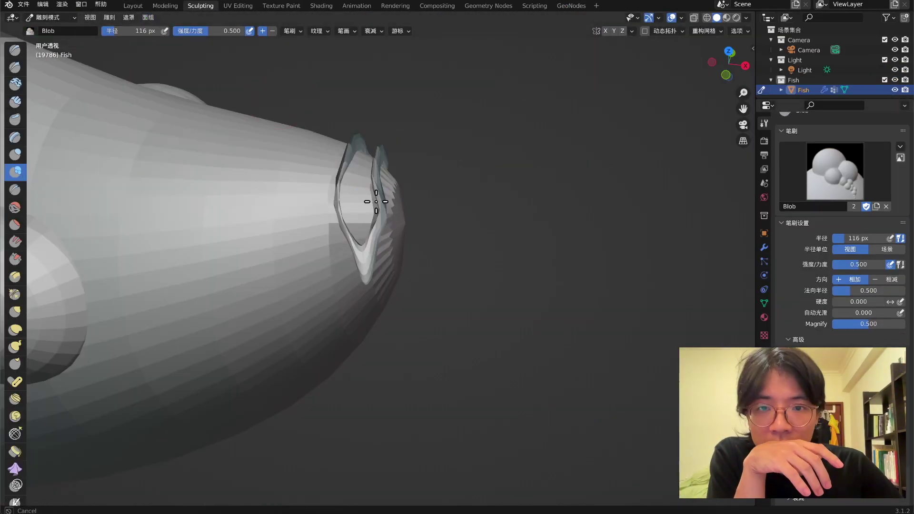
Sculpt the torus into curved lips around the snout with the Elastic Deform brush, and return to mesh editing.
click(268, 62)
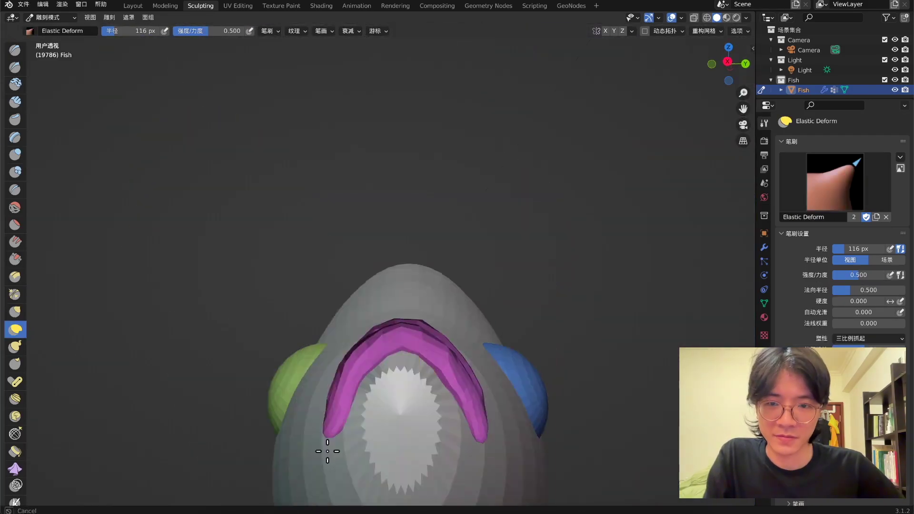
click(51, 18)
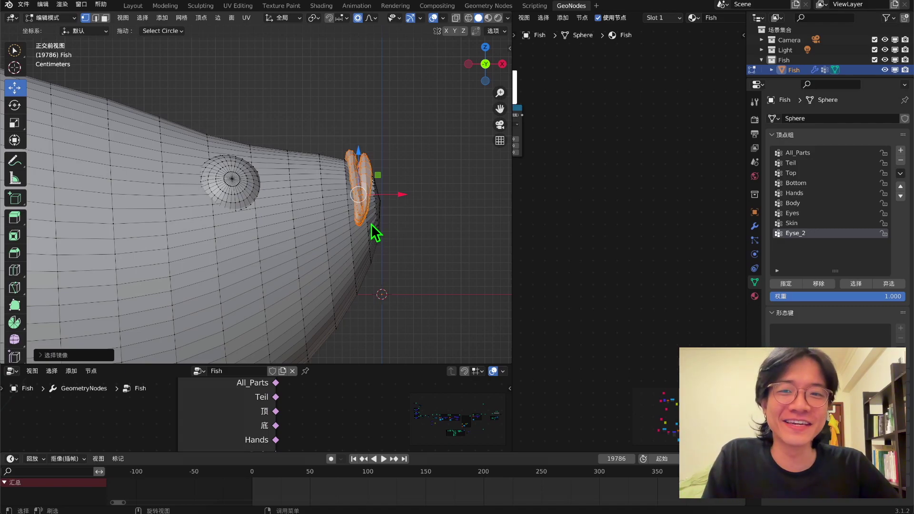
Create a vertex group named Moth and assign all of the lip torus's linked vertices to it.
click(901, 150)
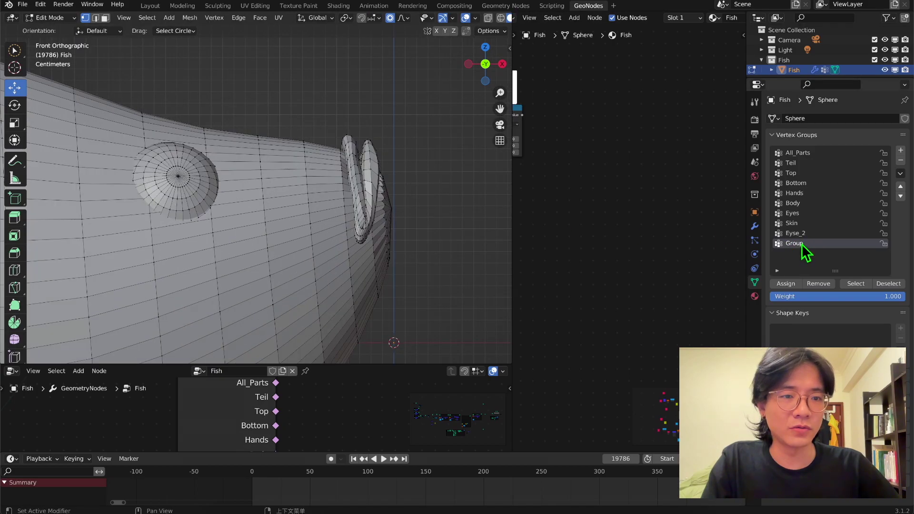
double_click(801, 243)
text(Moth)
key(Return)
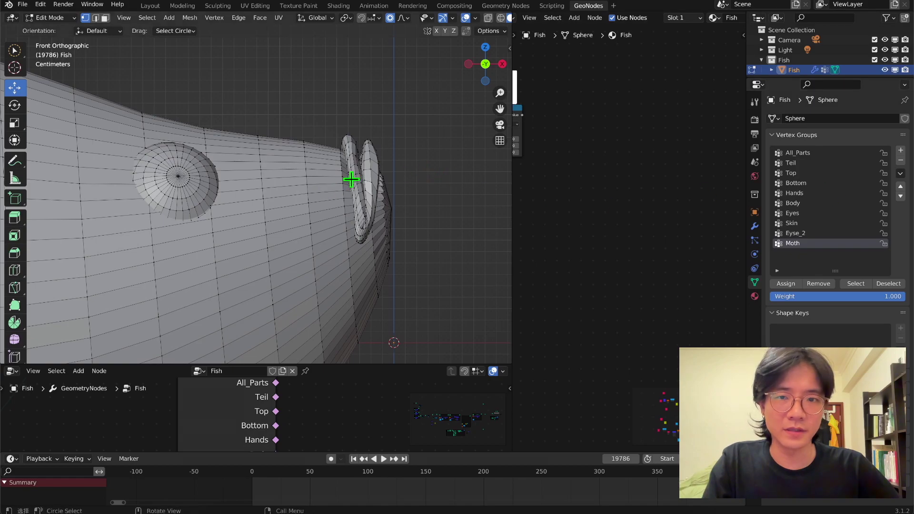
key(l)
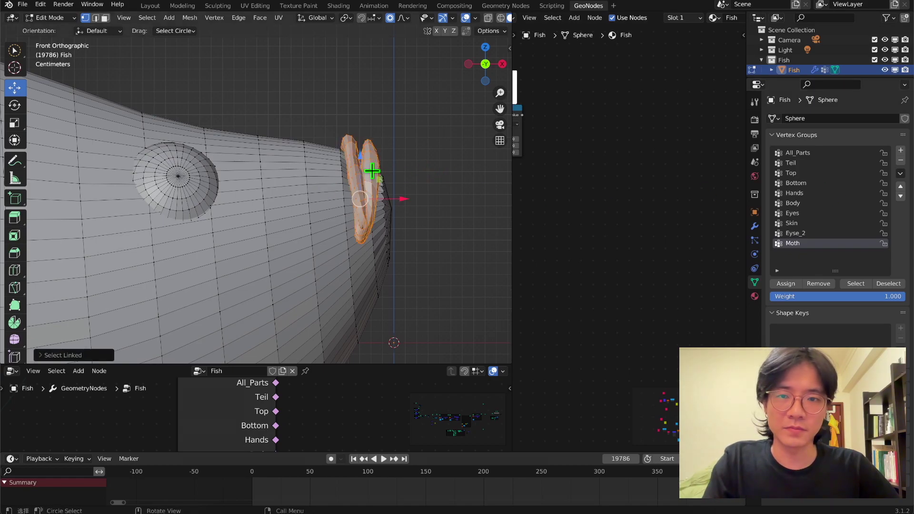
click(784, 283)
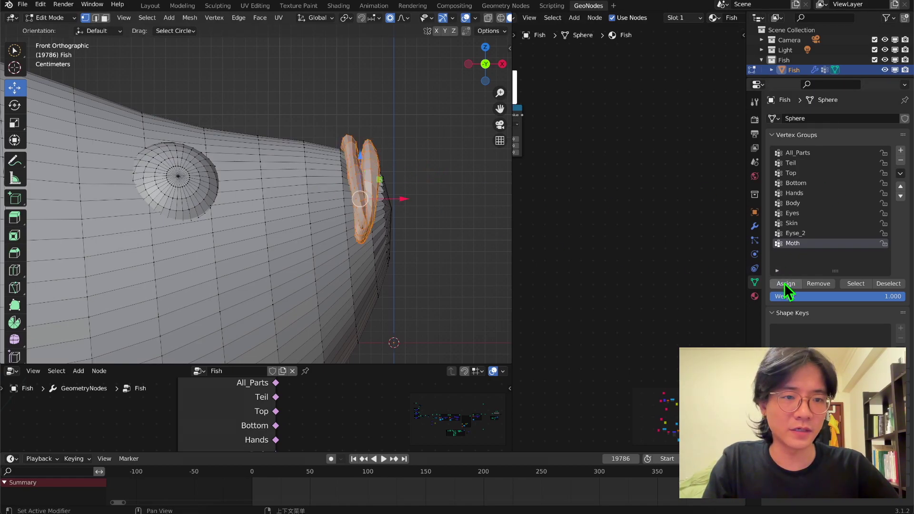
Check the Moth vertex group by selecting its vertices, and inspect the mouth on the fish in object mode.
click(421, 167)
click(856, 283)
click(413, 166)
key(Tab)
scroll(414, 196, down, 3)
middle_drag(414, 195, 278, 244)
scroll(340, 216, down, 5)
scroll(281, 251, up, 5)
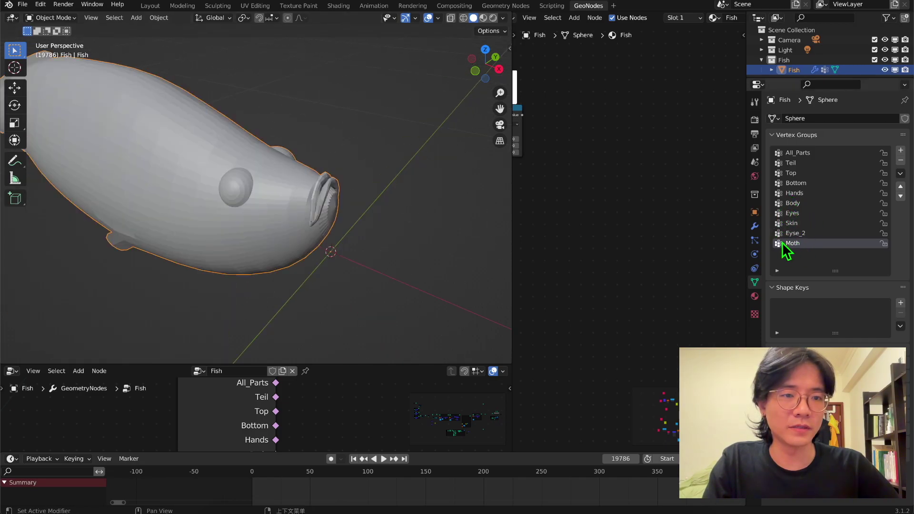
middle_drag(376, 224, 386, 209)
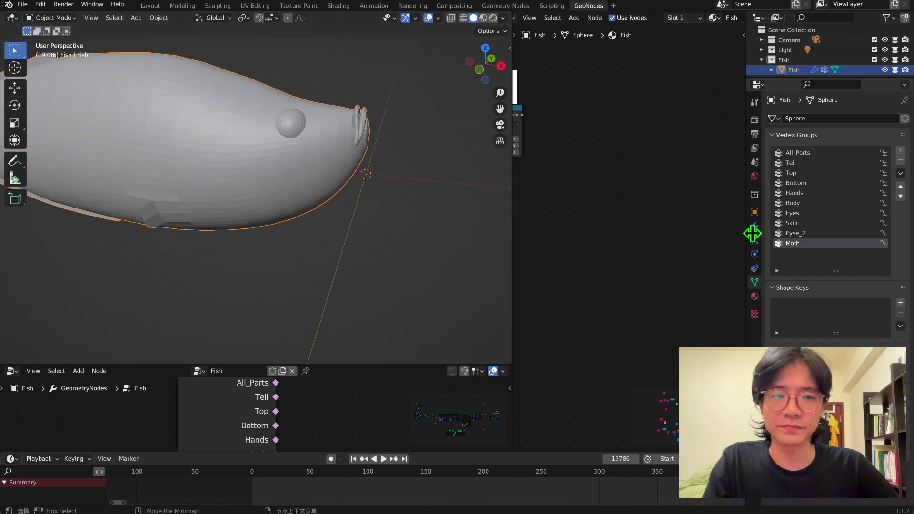
Check the Eyes vertex group by selecting its vertices in mesh editing, and remove the Eyse_2 vertex group.
key(Tab)
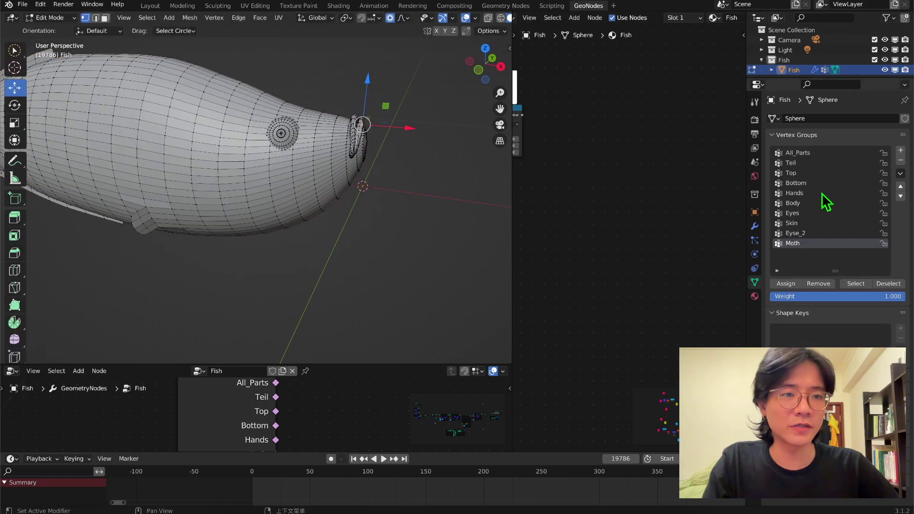
click(792, 213)
click(855, 283)
middle_drag(286, 185, 251, 206)
click(387, 131)
middle_drag(352, 148, 400, 165)
click(798, 234)
click(902, 162)
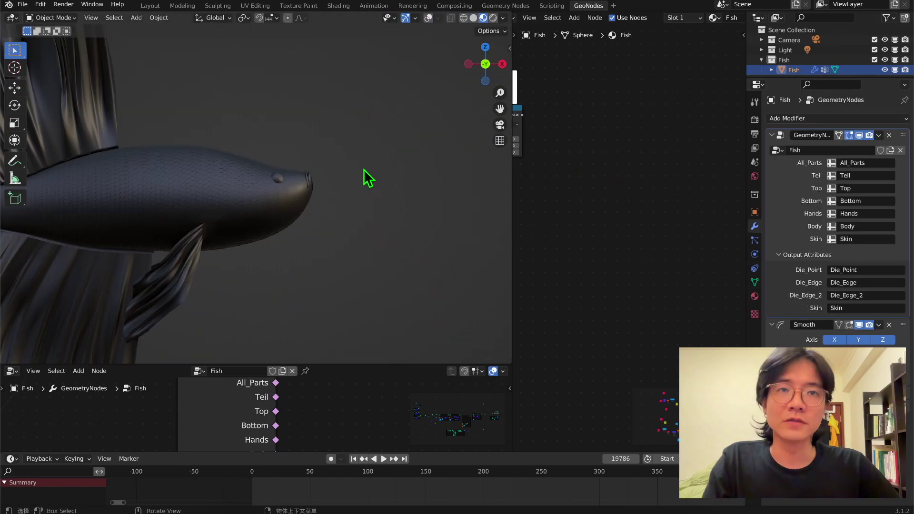
Display the Fish node group's interface settings in an enlarged node editor and add two Boolean inputs after Skin.
scroll(362, 181, up, 3)
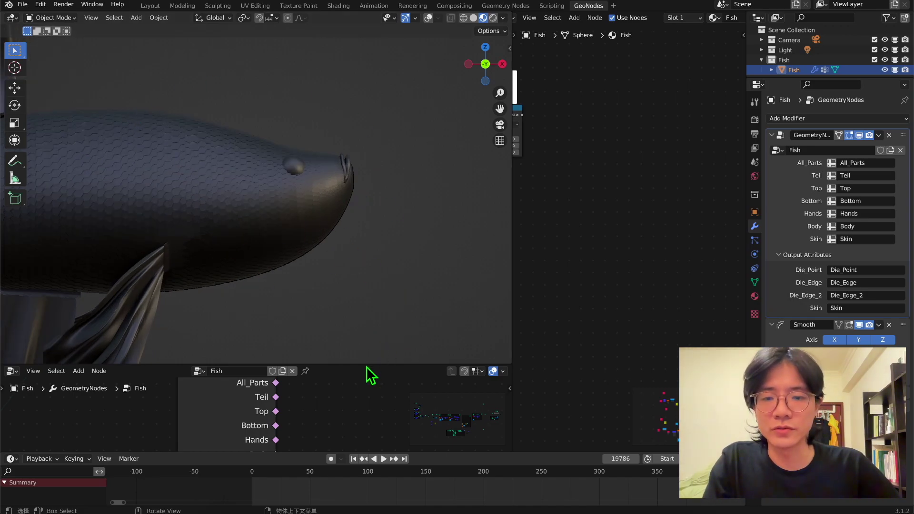
drag(366, 364, 379, 195)
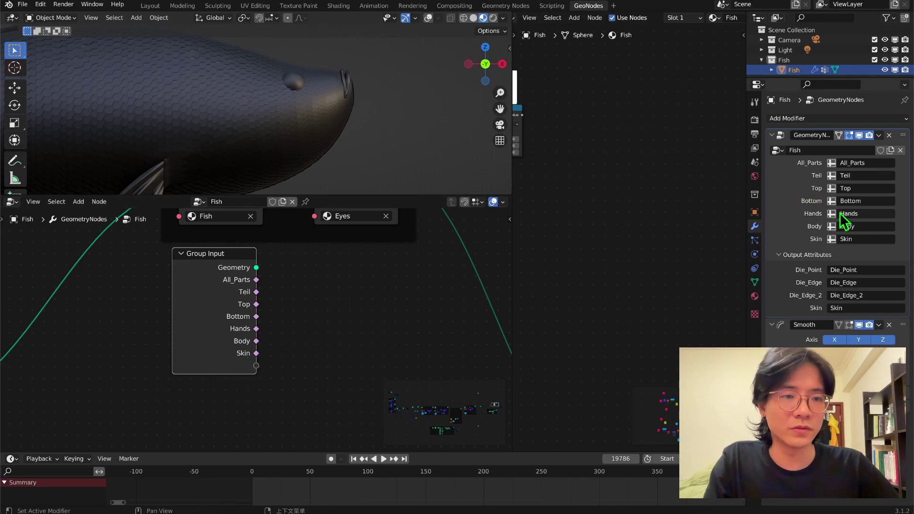
key(n)
drag(450, 195, 429, 93)
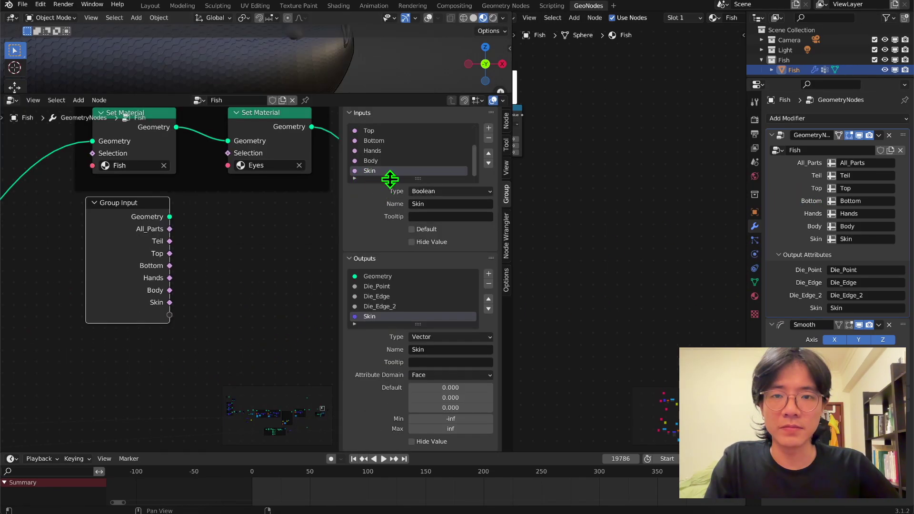
drag(428, 178, 416, 219)
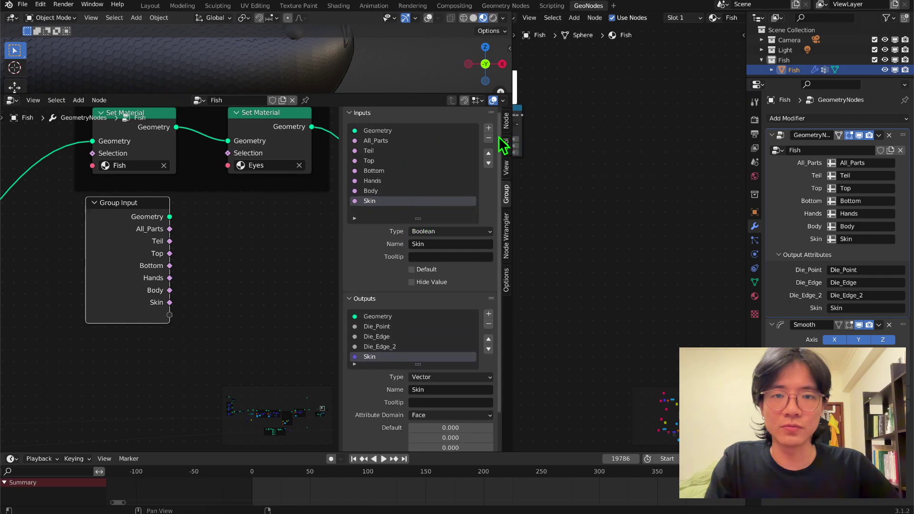
click(488, 129)
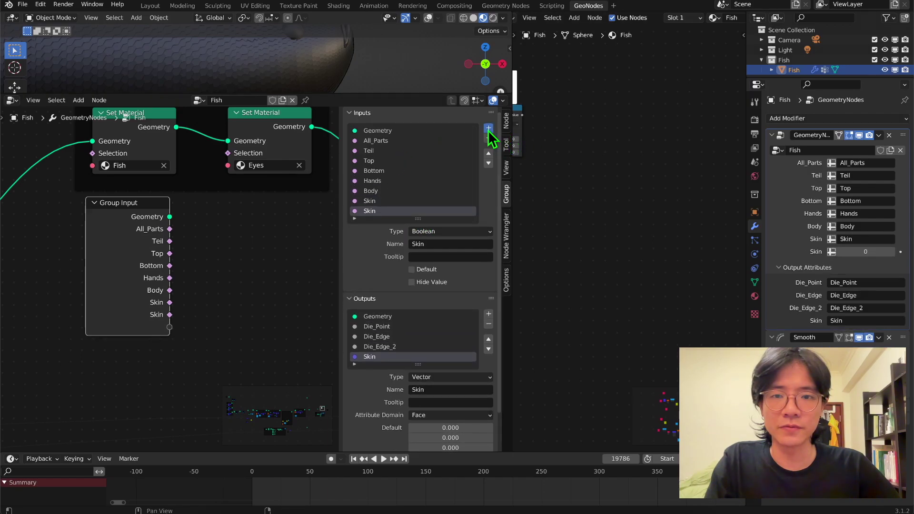
click(488, 130)
Rename the two new node group inputs as Eyes and Moth.
click(374, 201)
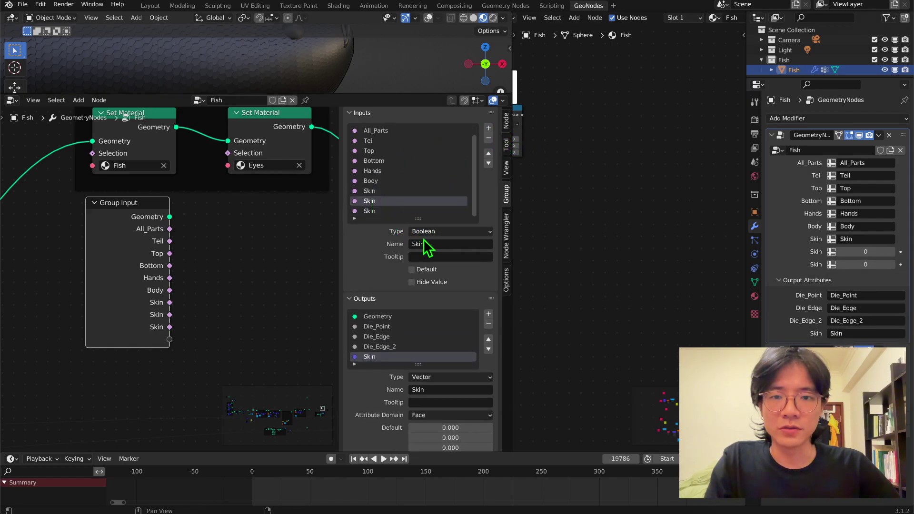
text(E)
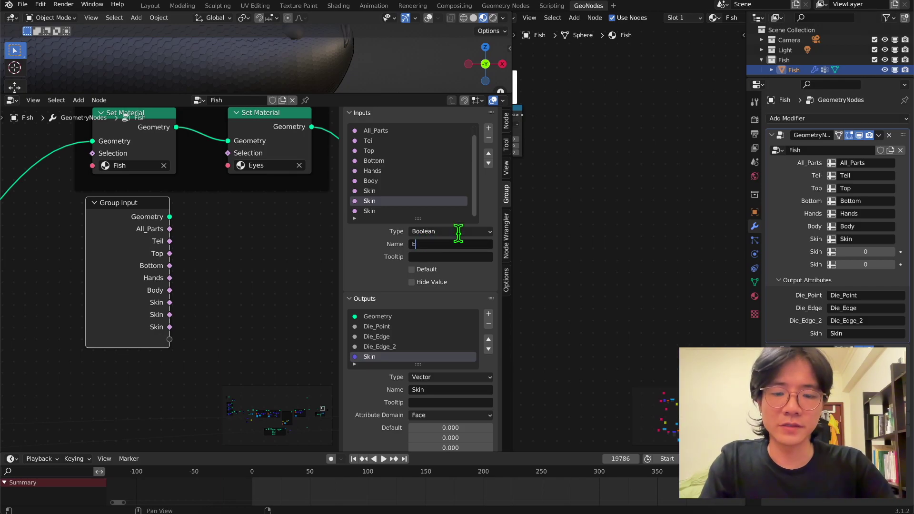
text(yes)
key(Return)
click(373, 210)
double_click(372, 210)
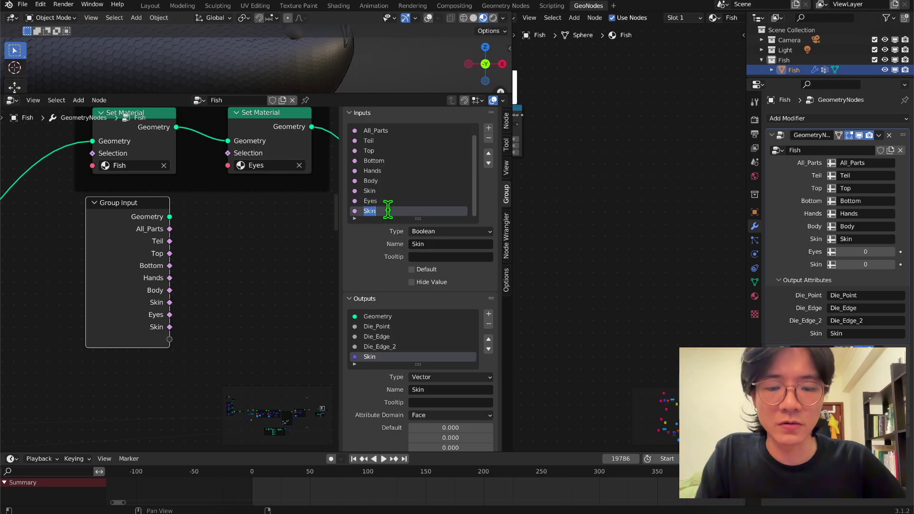
text(Moth)
key(Return)
Assign the Eyes and Moth vertex groups to the matching inputs of the GeometryNodes modifier.
click(854, 252)
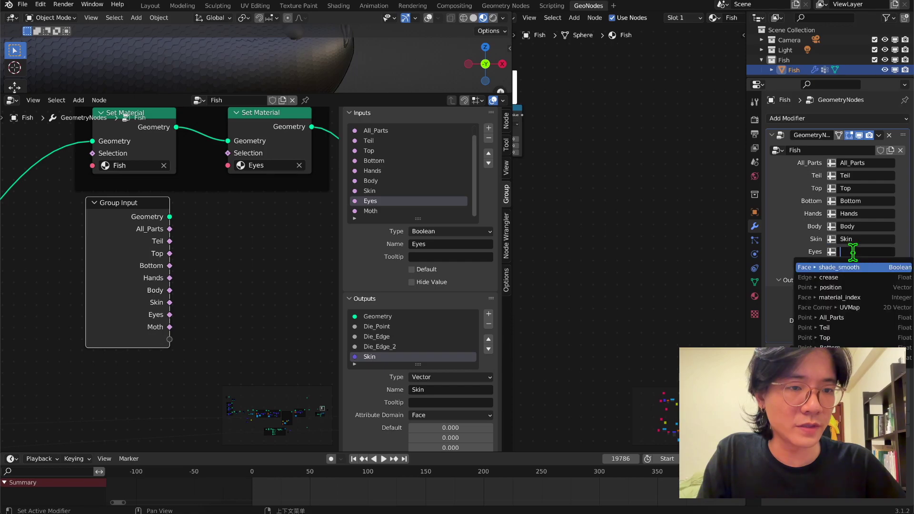
click(839, 338)
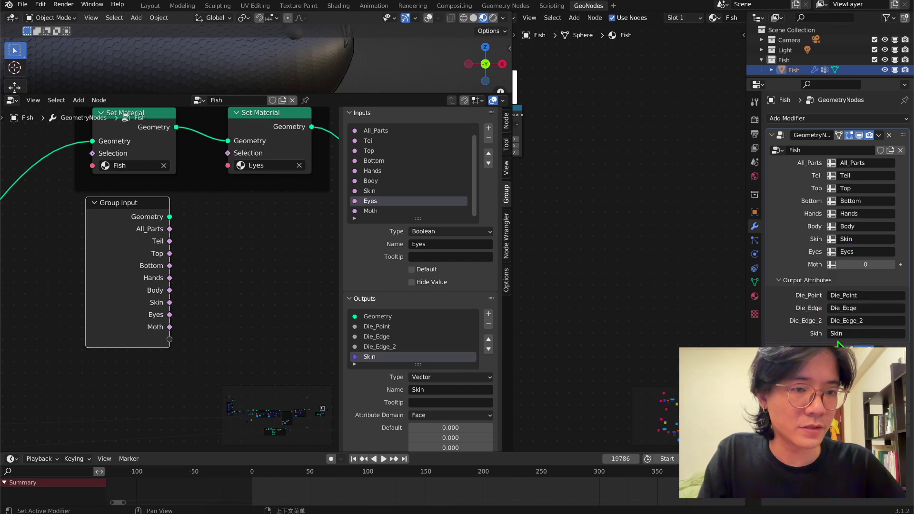
click(835, 266)
click(844, 267)
scroll(839, 341, down, 4)
click(839, 370)
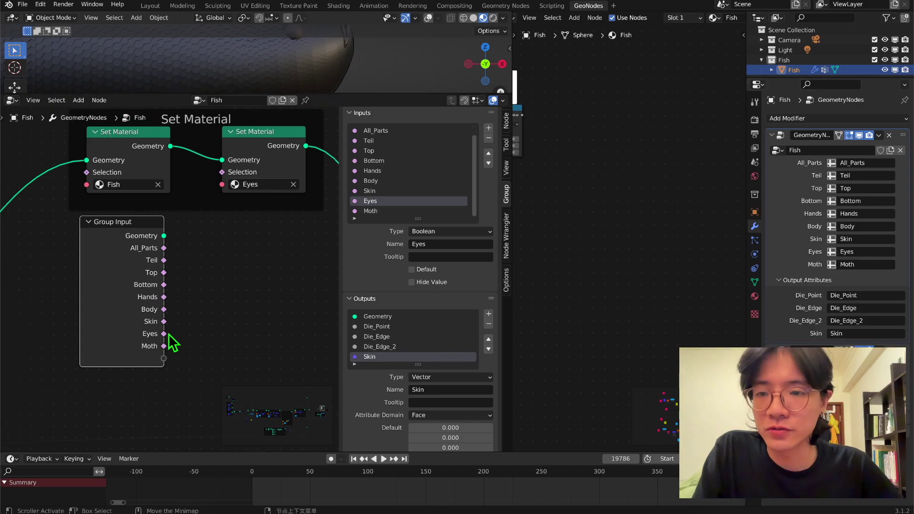
Connect the Eyes group input to the Selection of the Set Material node for Eyes, and inspect the fish's head from several sides.
drag(164, 333, 222, 172)
drag(267, 94, 310, 317)
scroll(293, 162, up, 4)
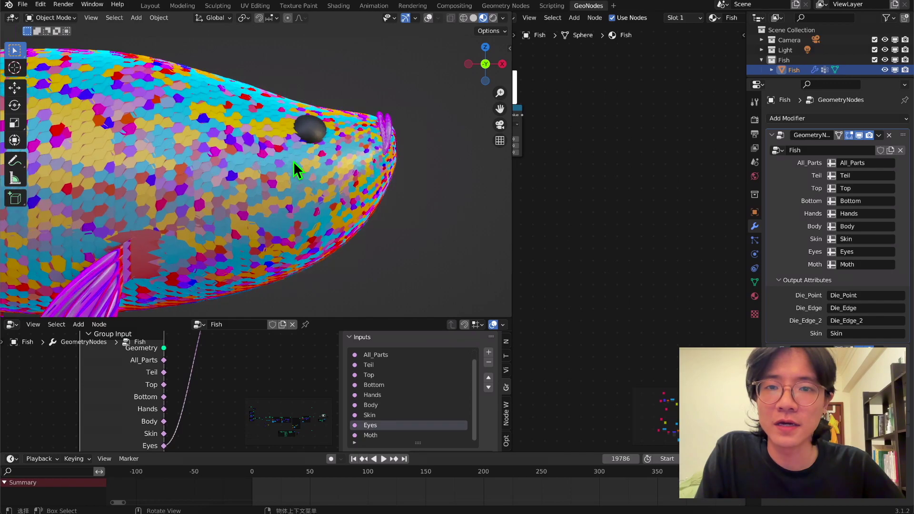
click(313, 140)
middle_drag(407, 107, 212, 163)
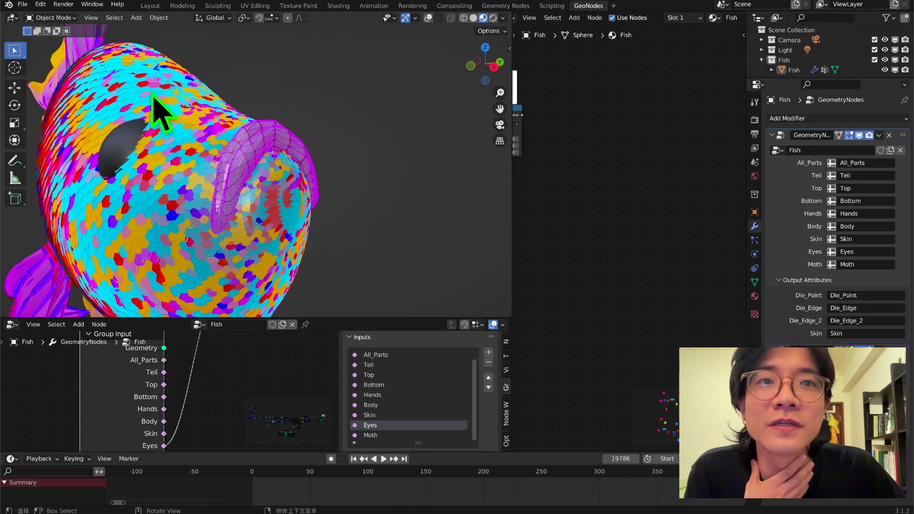
click(477, 60)
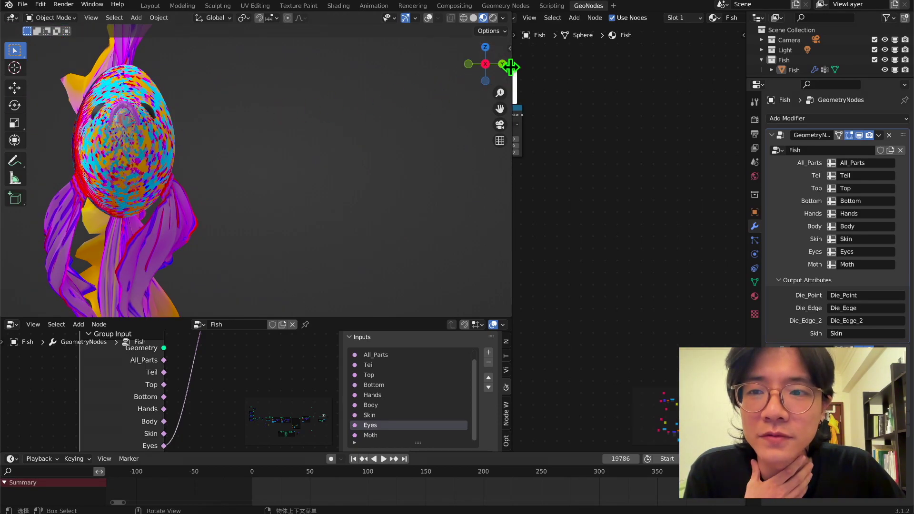
click(503, 65)
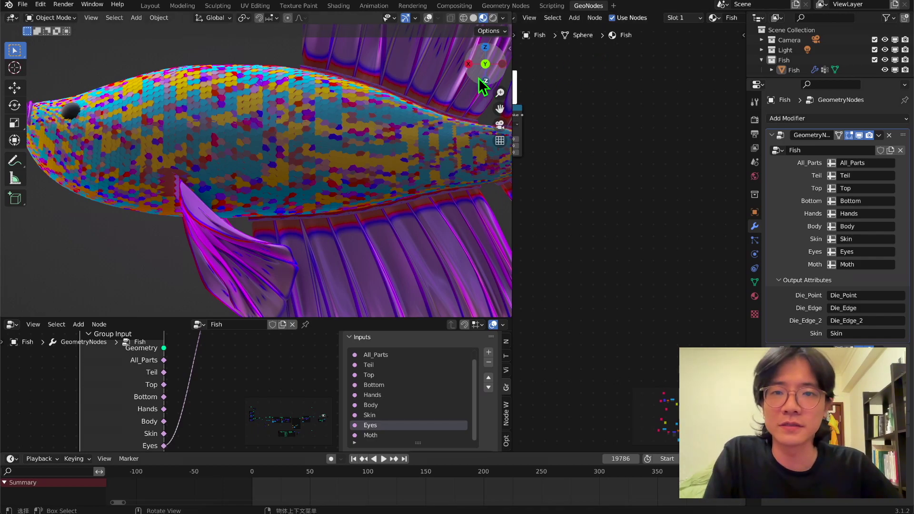
scroll(369, 114, down, 2)
click(485, 64)
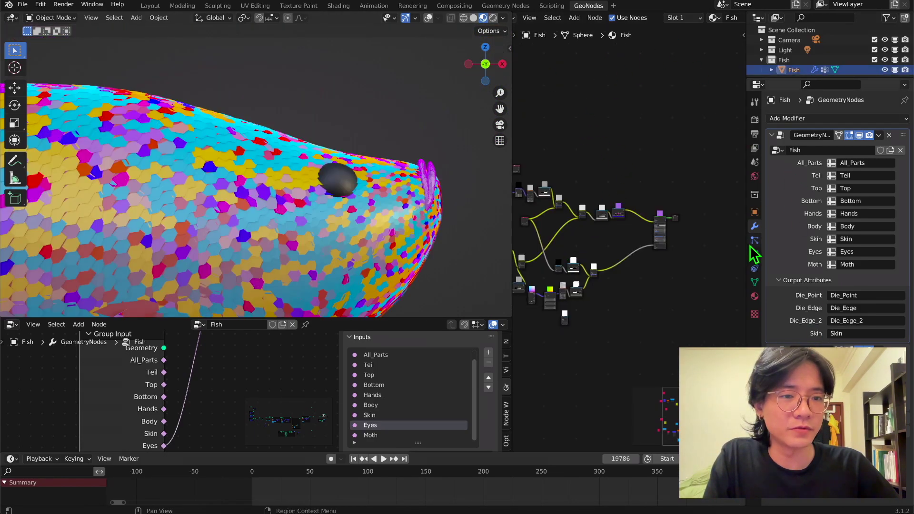
Lower the Eyes material's roughness to 0.095 and enlarge the shader node area and scene outliner.
click(755, 296)
click(799, 131)
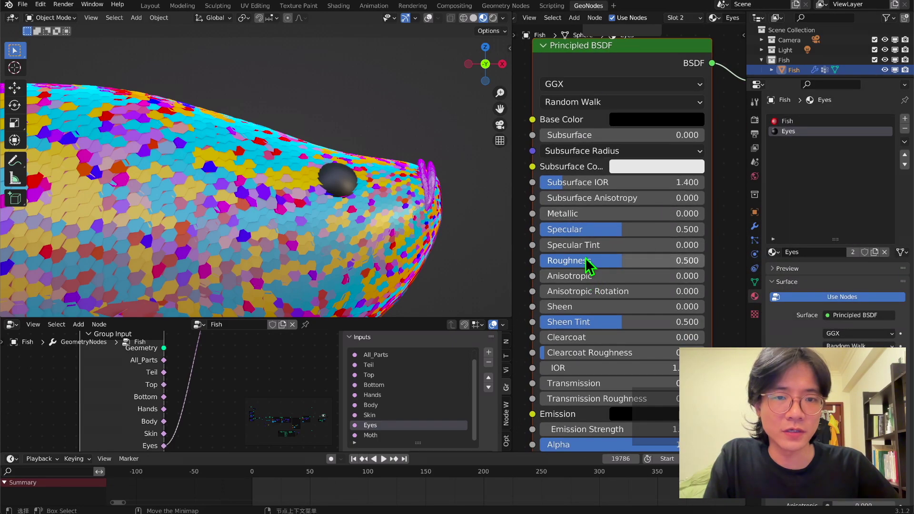
drag(603, 261, 521, 260)
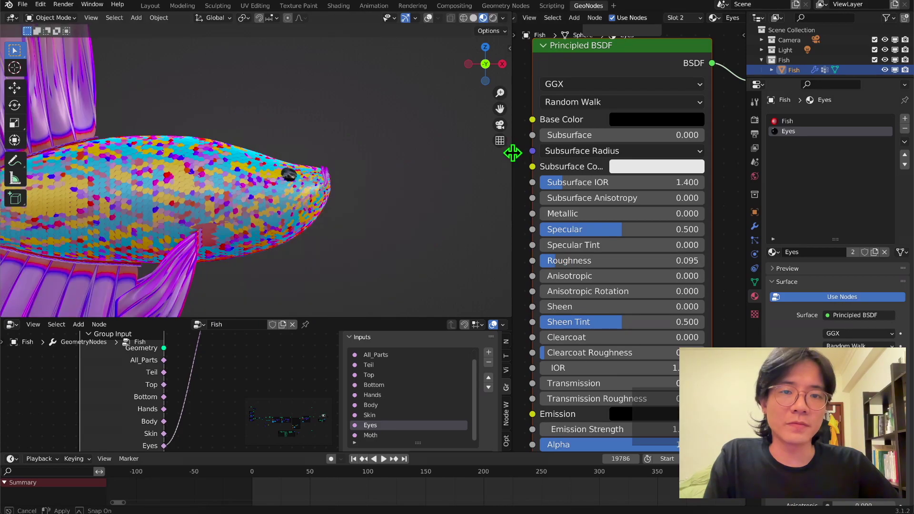
drag(512, 153, 460, 165)
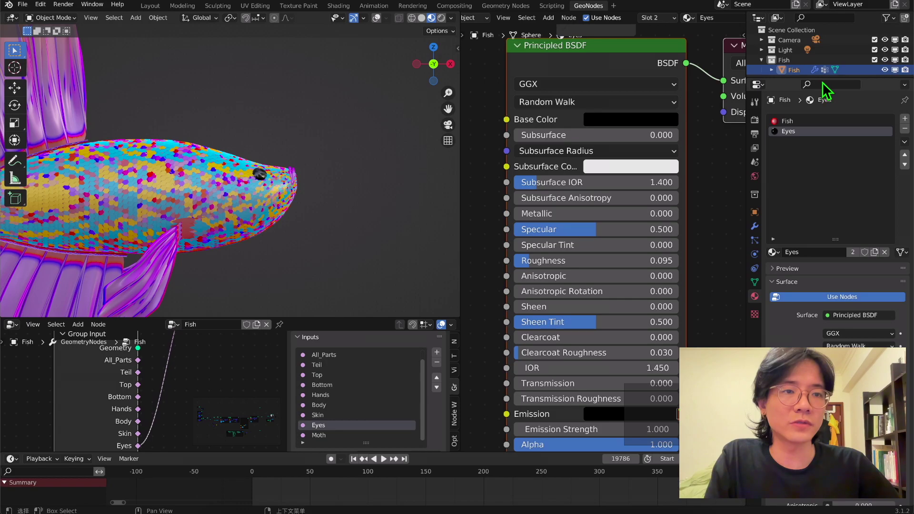
drag(823, 76, 821, 102)
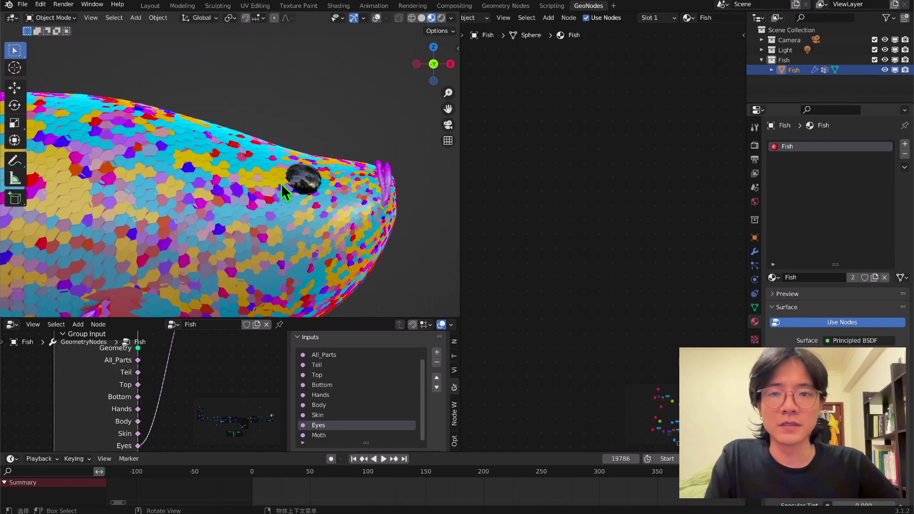
Add a second material slot to the fish and assign the existing Eyes material to it.
scroll(301, 180, down, 2)
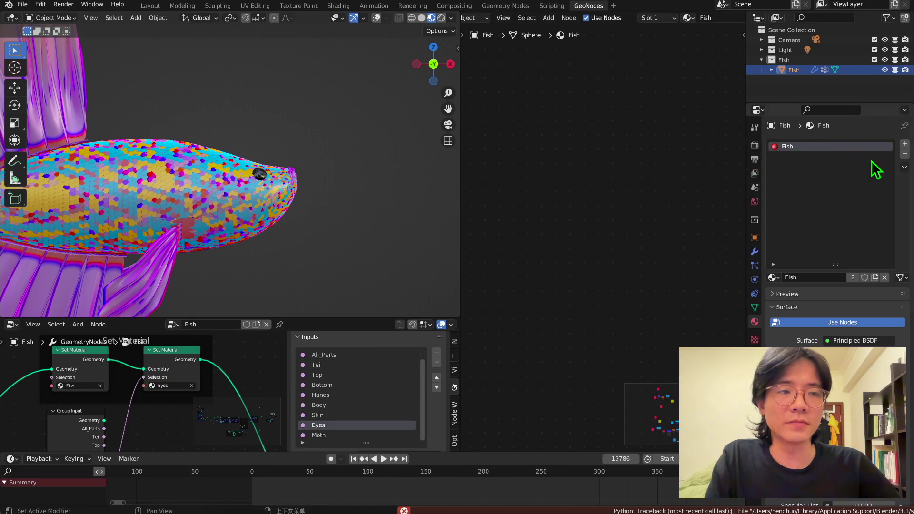
click(904, 145)
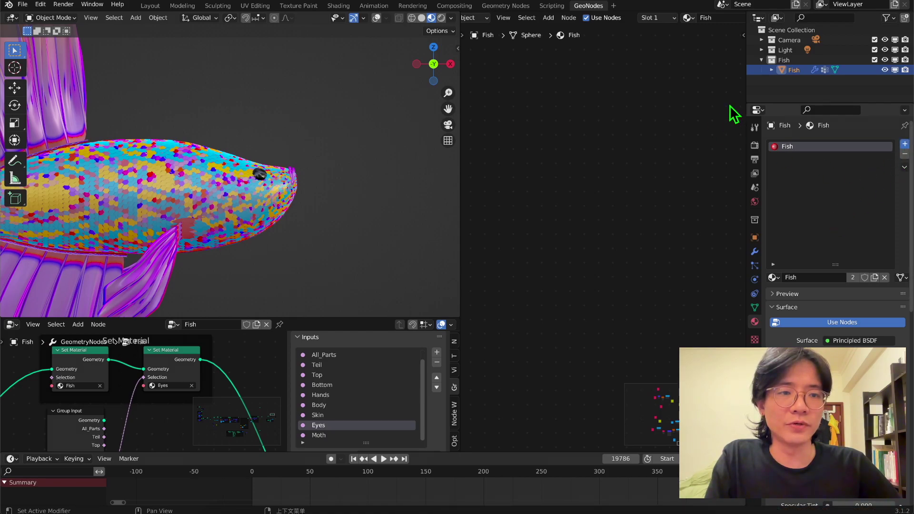
click(778, 277)
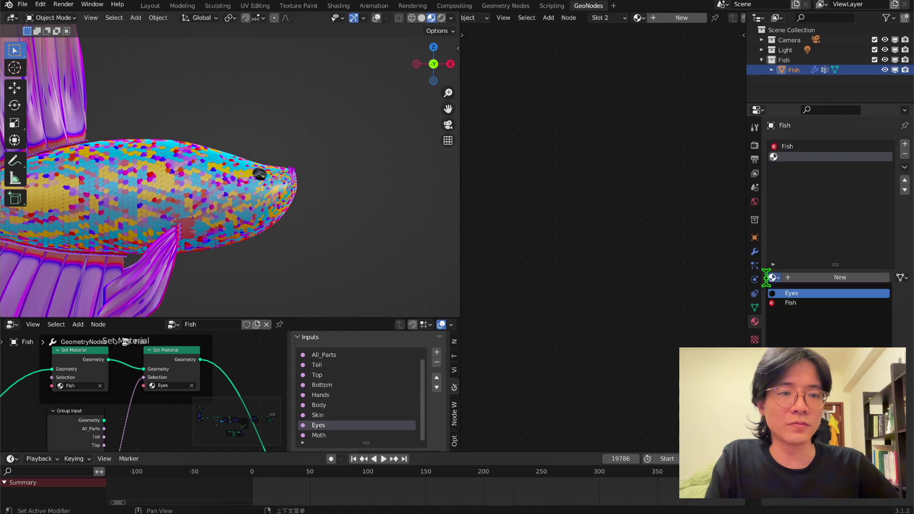
click(783, 294)
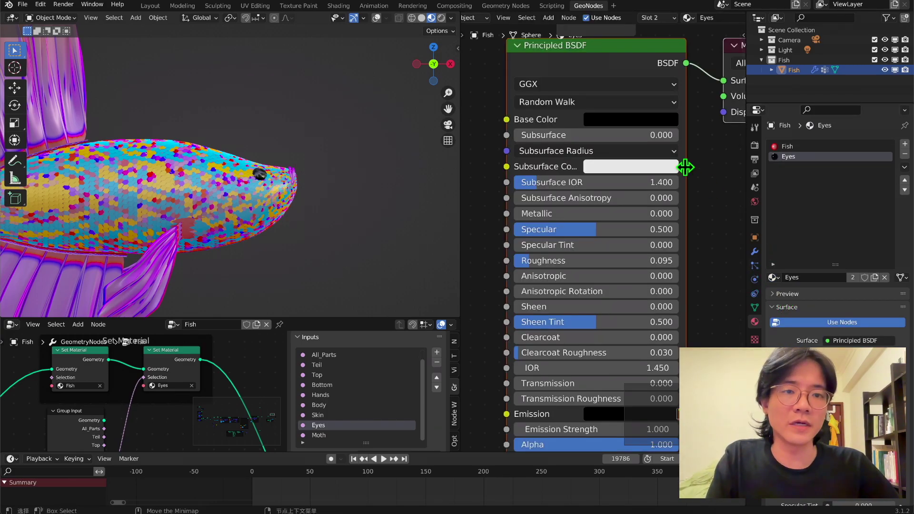
scroll(673, 147, down, 2)
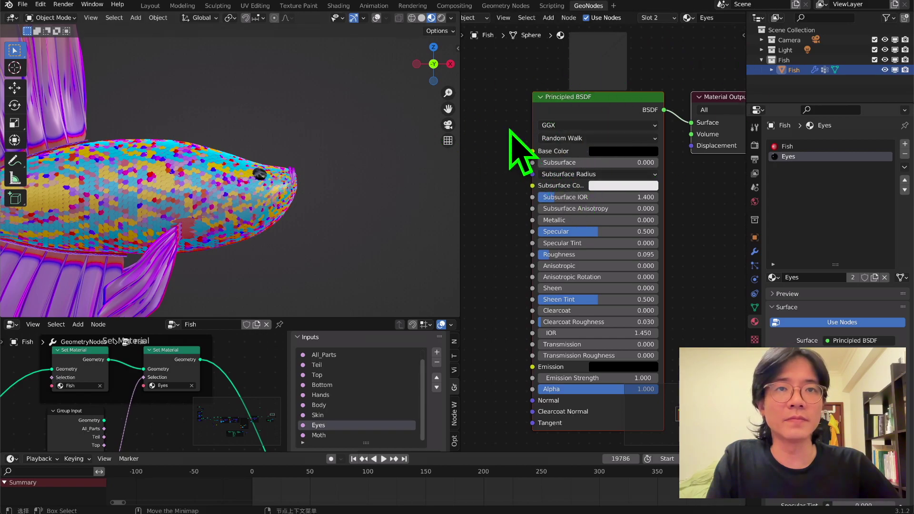
Add a third material slot to the fish with a new material named Moth.
click(904, 144)
click(771, 279)
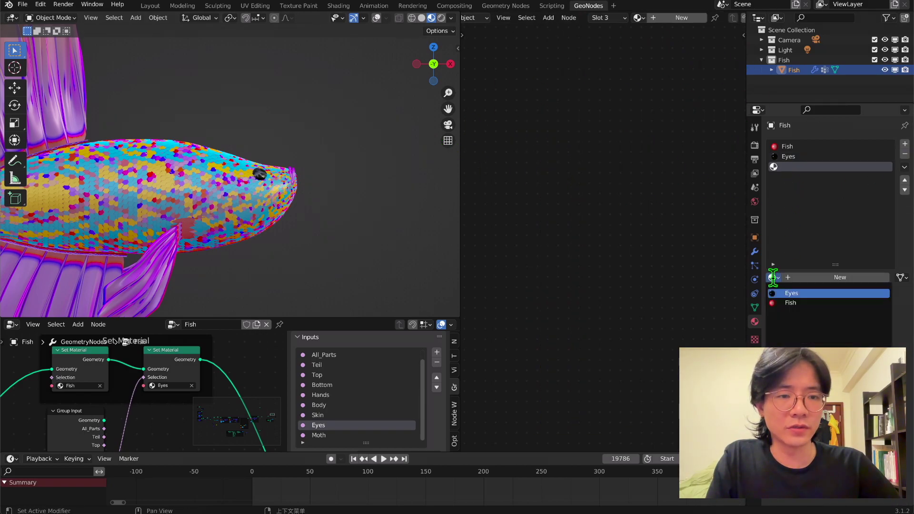
click(852, 279)
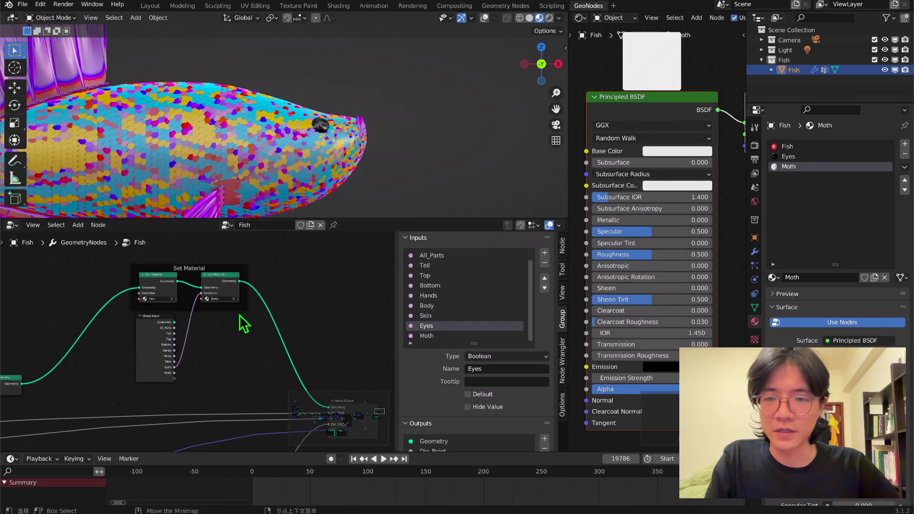
Duplicate the Eyes Set Material node after itself, assigning the Moth material to the copy and the Moth group input to its Selection.
scroll(238, 320, up, 2)
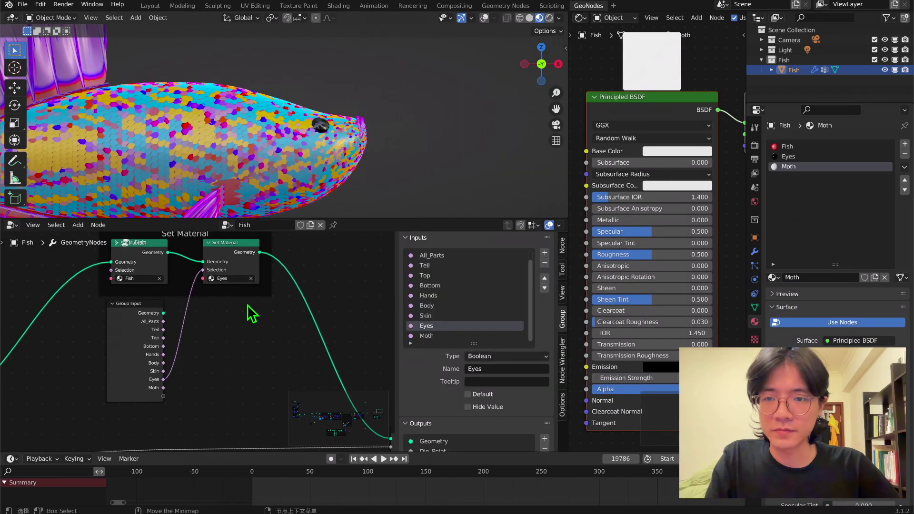
click(228, 285)
key(shift+d)
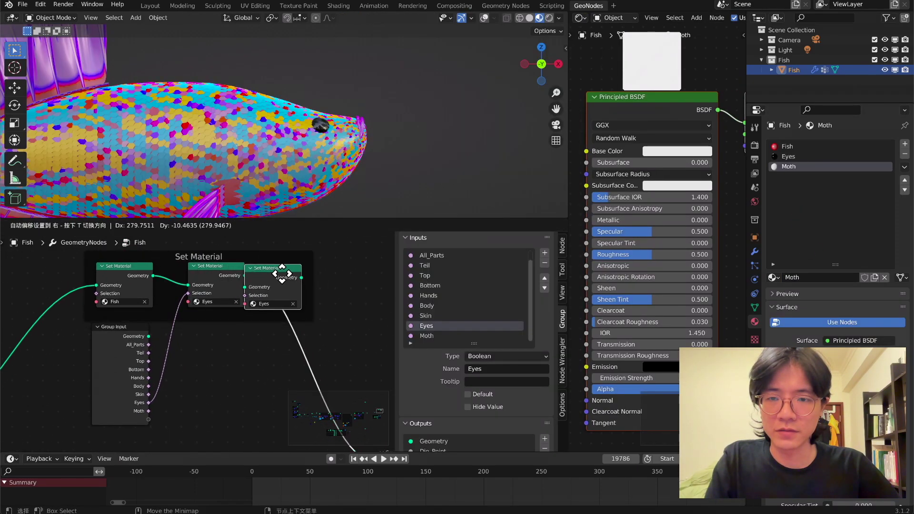
click(288, 310)
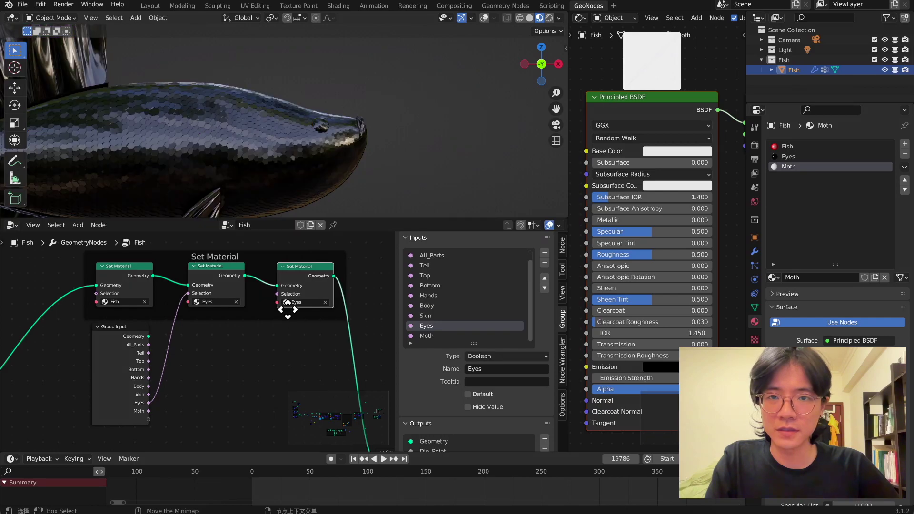
click(310, 301)
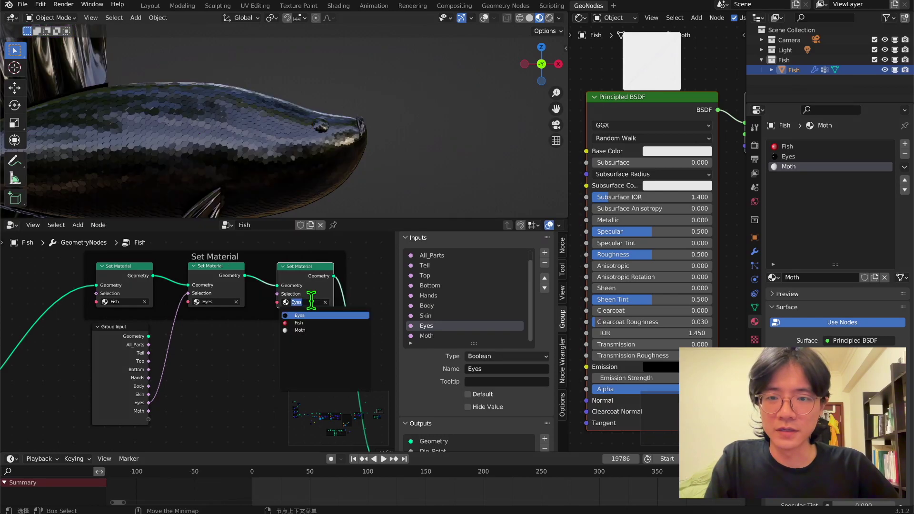
click(305, 331)
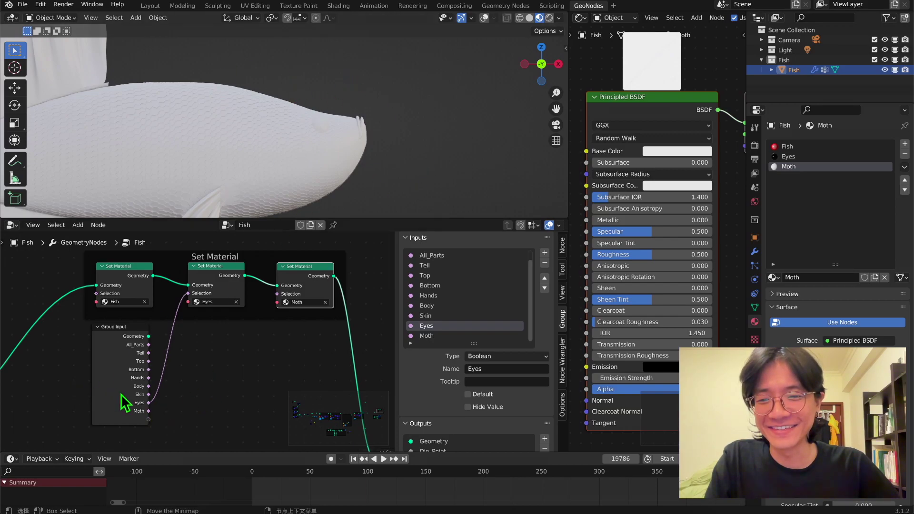
drag(149, 412, 278, 294)
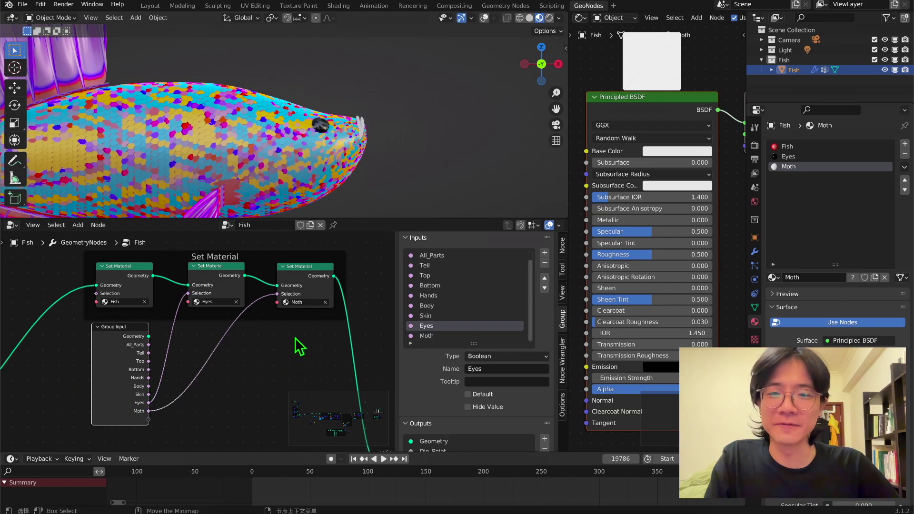
Enlarge the shader node area and give the Moth material a magenta base color with a subsurface of 0.500.
middle_drag(301, 332, 240, 343)
scroll(392, 142, up, 3)
shift+middle_drag(366, 139, 197, 137)
drag(569, 162, 438, 165)
drag(547, 163, 555, 162)
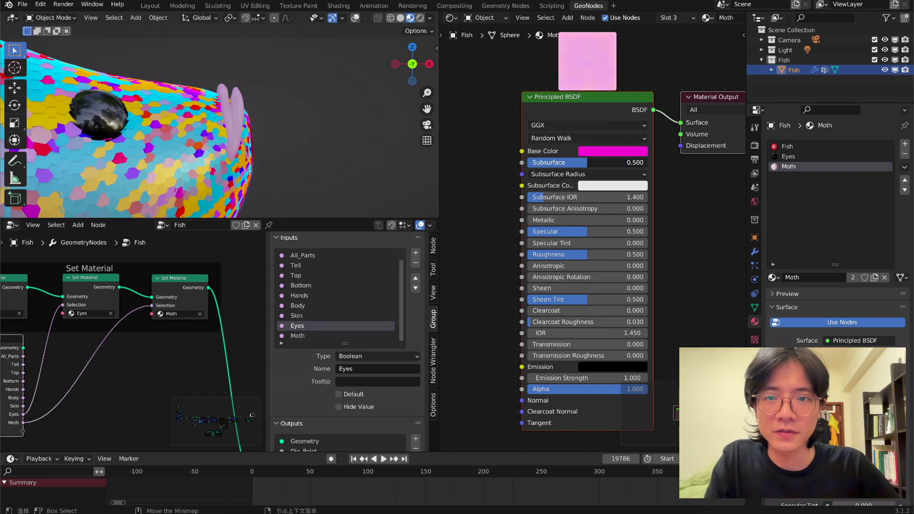
Deselect the fish and examine its mouth, eye and scales up close and the whole body with its fins.
scroll(245, 139, down, 5)
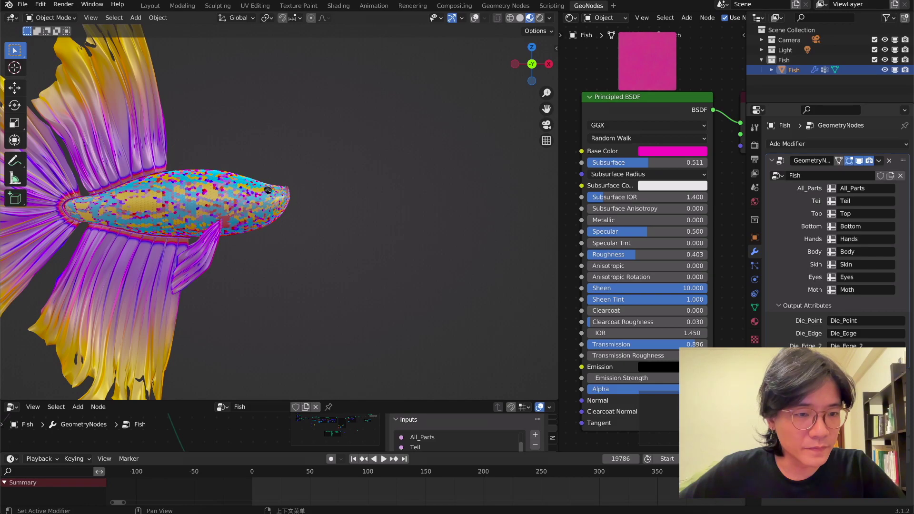
scroll(270, 200, up, 8)
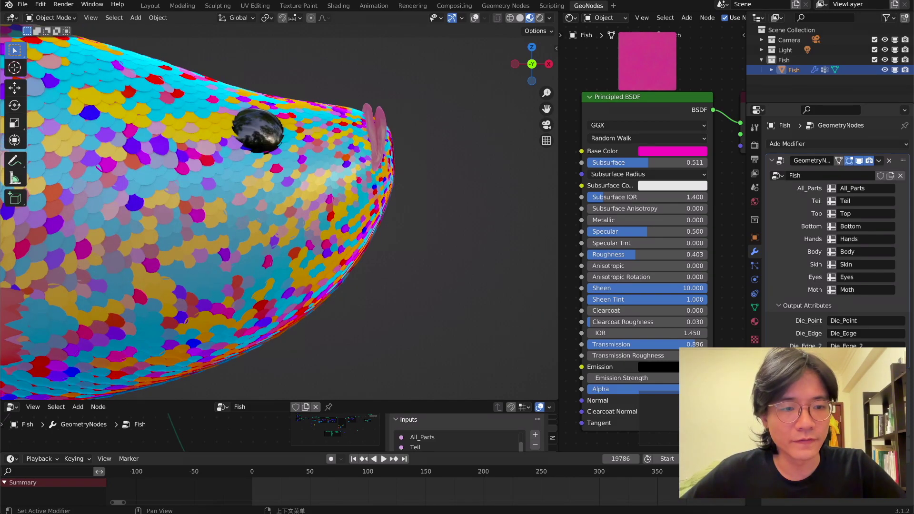
scroll(419, 200, down, 1)
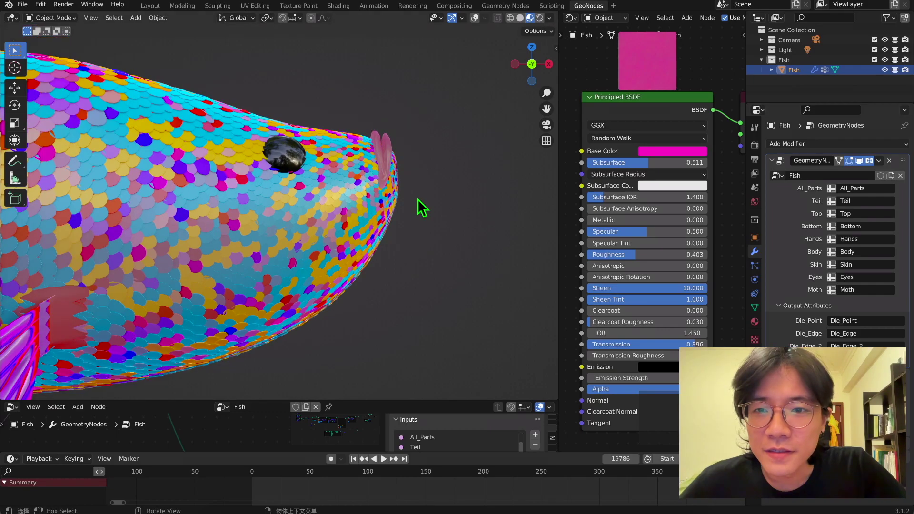
click(429, 202)
scroll(429, 202, down, 3)
shift+middle_drag(341, 222, 433, 197)
scroll(433, 197, down, 4)
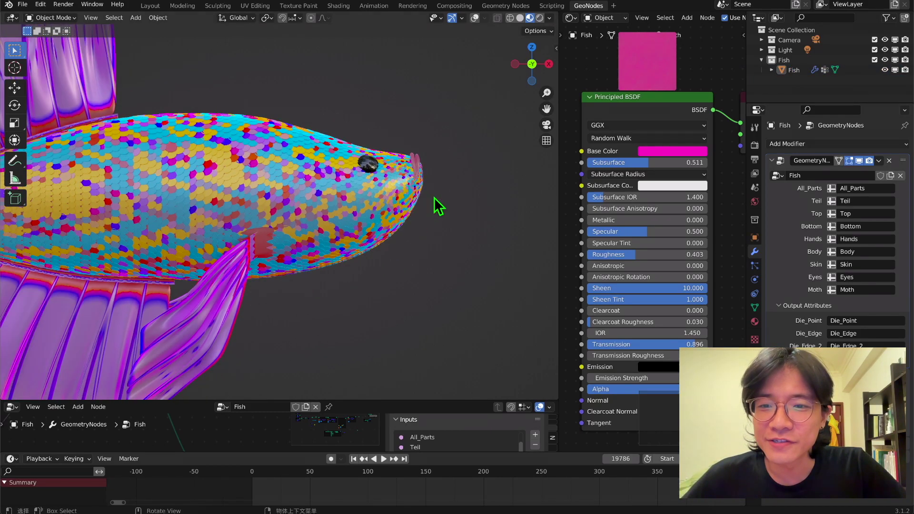
scroll(409, 210, down, 1)
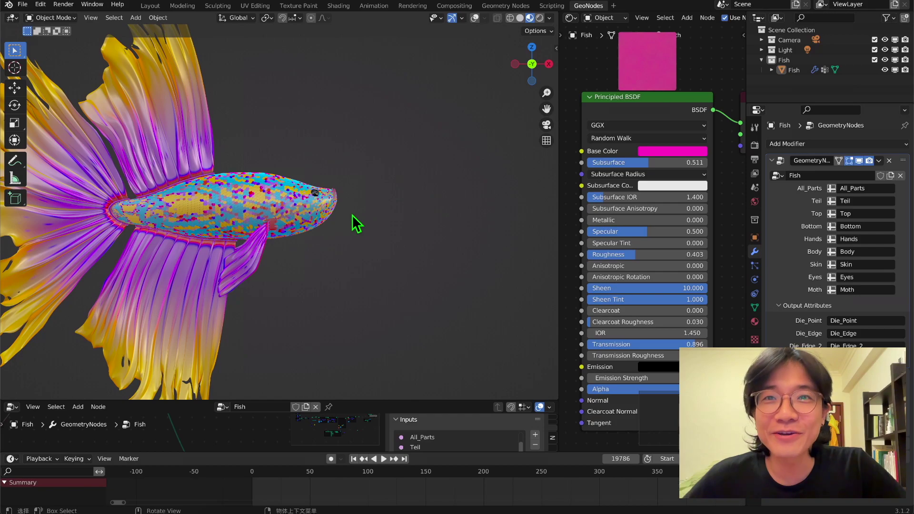
scroll(363, 230, up, 5)
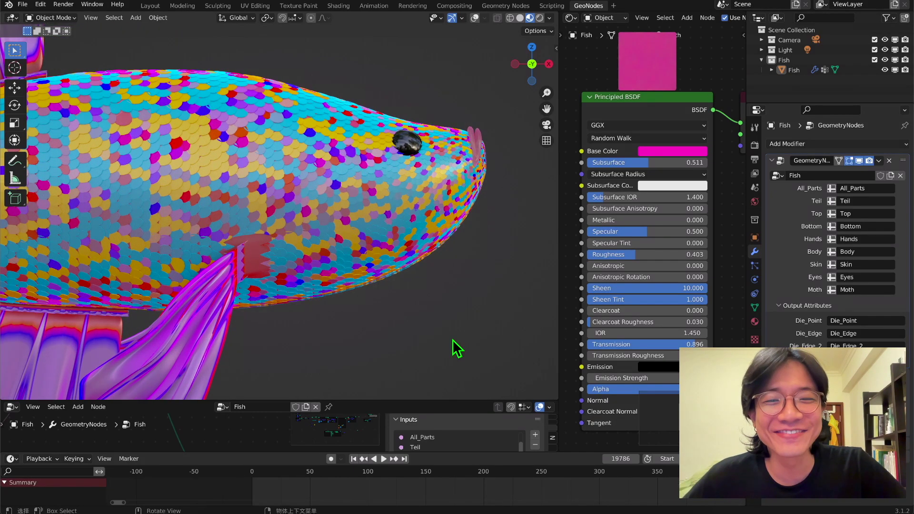
scroll(392, 207, down, 5)
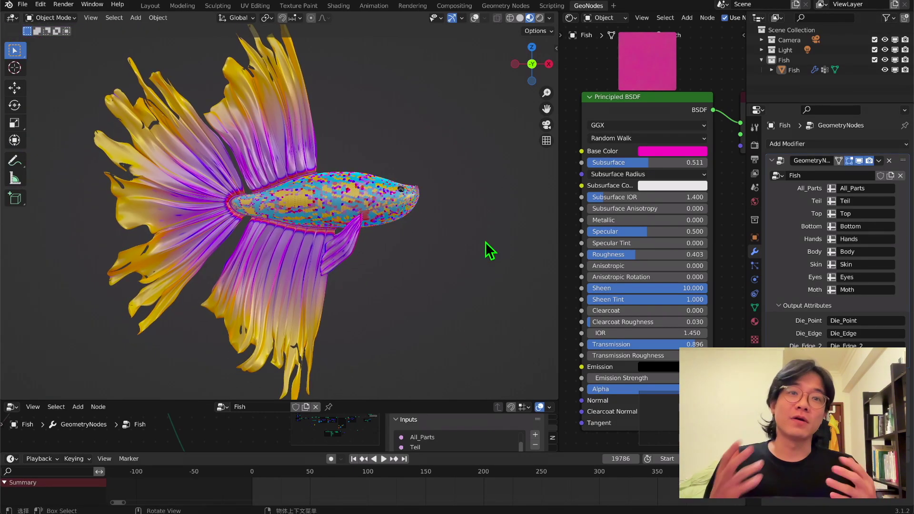